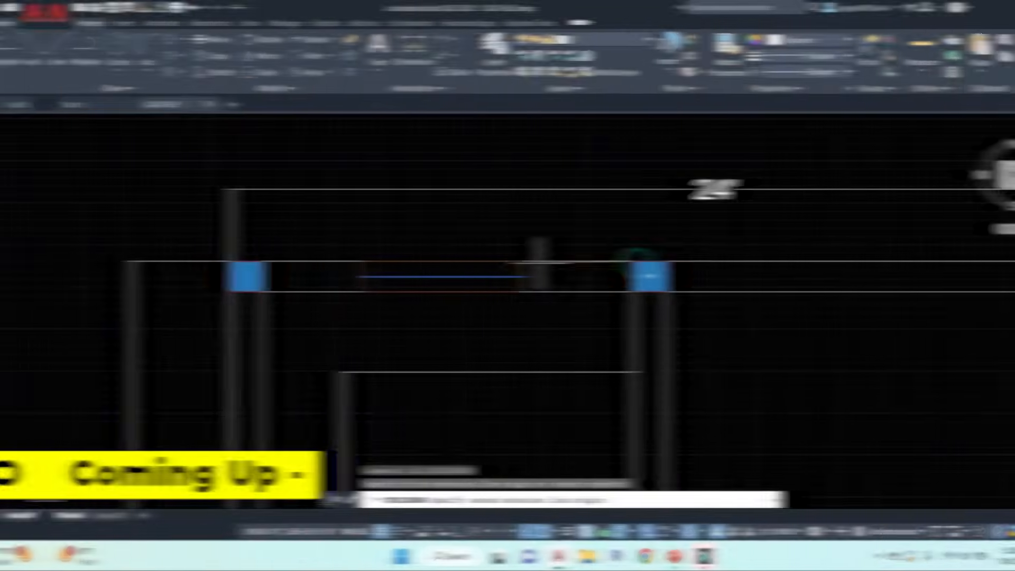
# Step: Dimension the wall segment between the window's right end and the middle column above the upper wall
pyautogui.click(479, 260)
pyautogui.click(480, 222)
pyautogui.press('Escape')
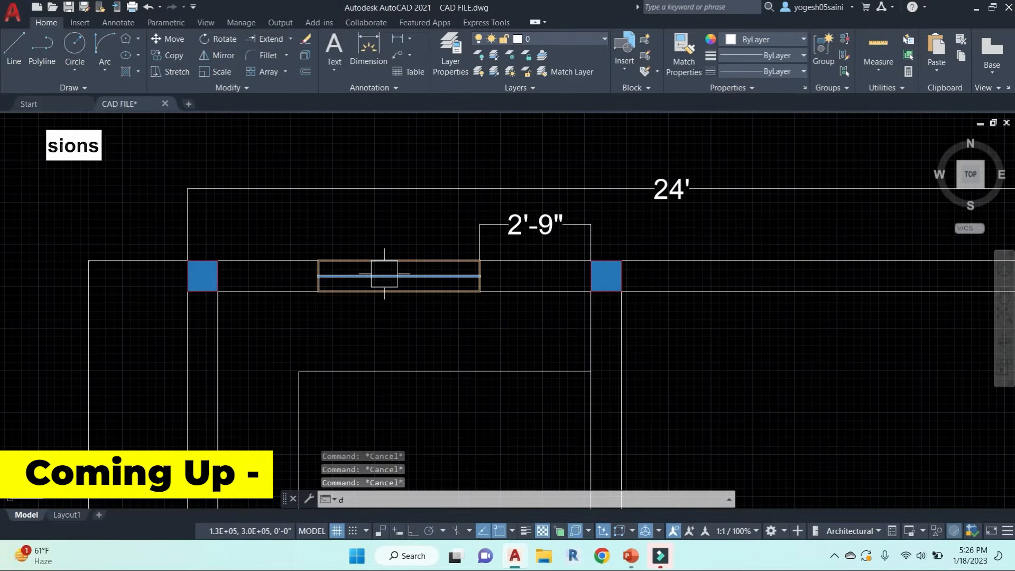
pyautogui.write('dli')
pyautogui.press('Return')
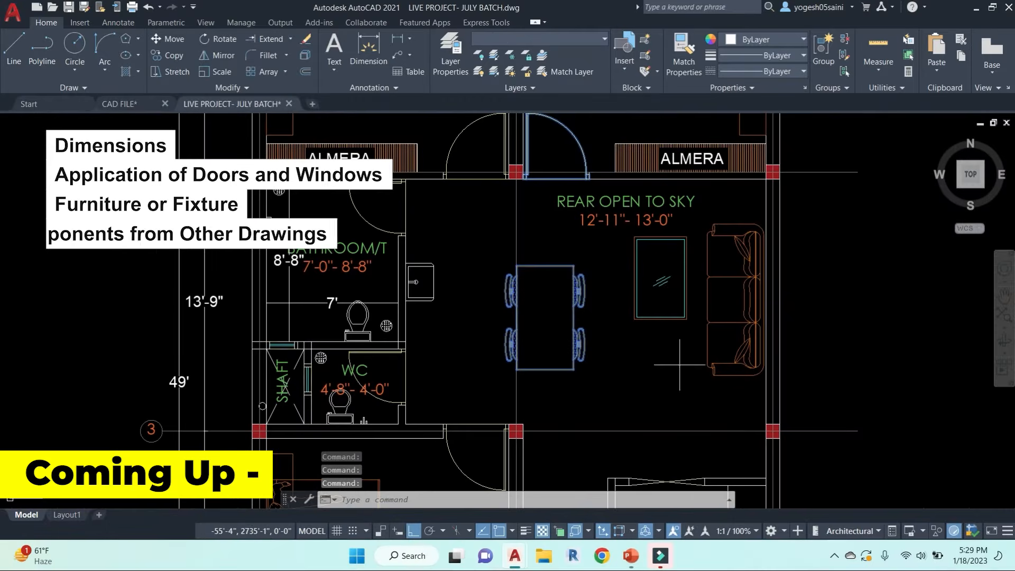
# Step: Select the centre table in the rear open area and the small fixture beside the WC toilet
pyautogui.click(679, 365)
pyautogui.click(625, 254)
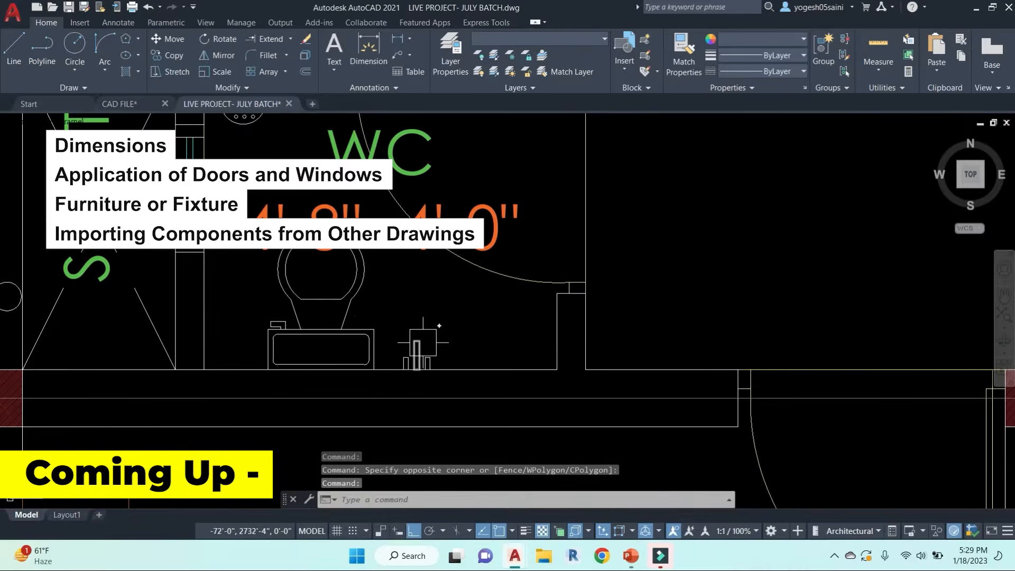
pyautogui.click(419, 419)
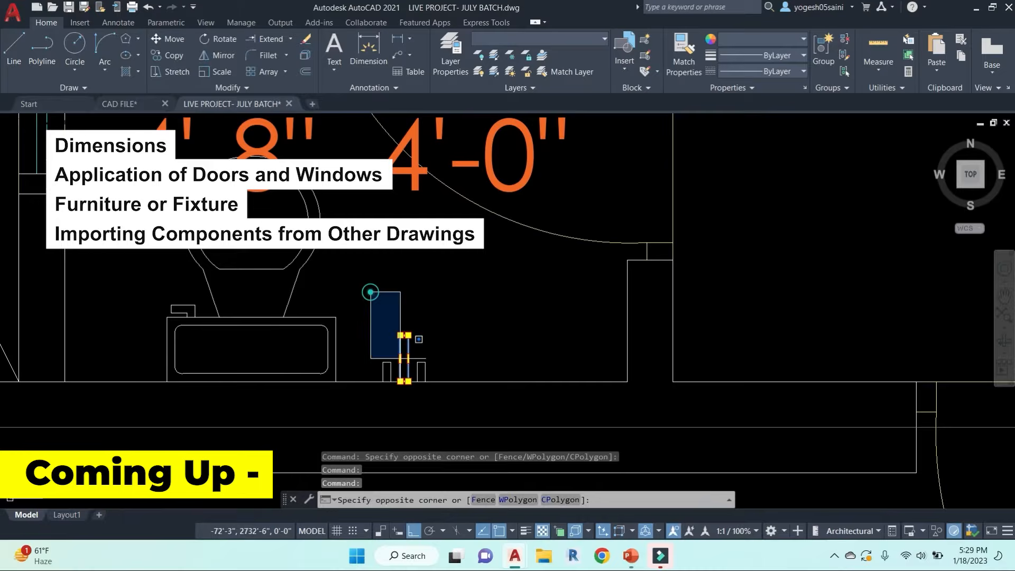
pyautogui.click(369, 290)
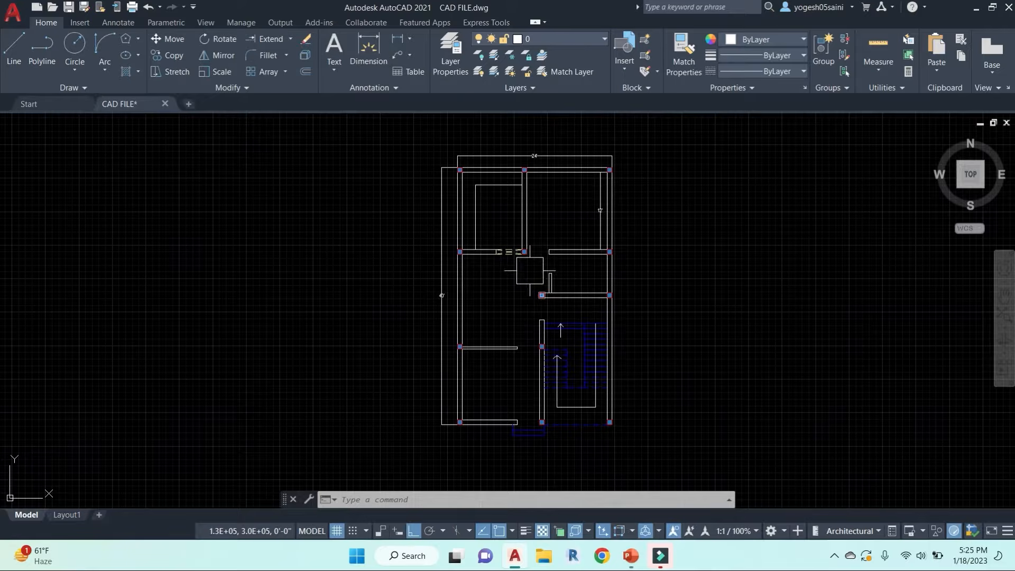
# Step: Draw a 9" vertical line in the empty area to the right of the floor plan
pyautogui.moveTo(531, 278); pyautogui.dragTo(552, 261, button='middle')
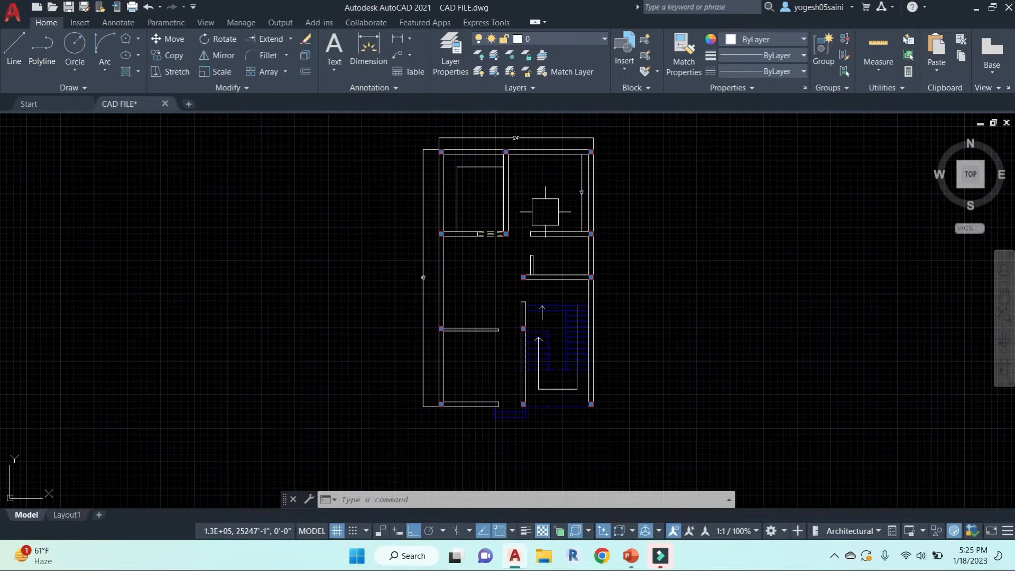
pyautogui.scroll(4, 498, 175)
pyautogui.moveTo(591, 228); pyautogui.dragTo(559, 245, button='middle')
pyautogui.press('Escape')
pyautogui.press('Escape')
pyautogui.press('Escape')
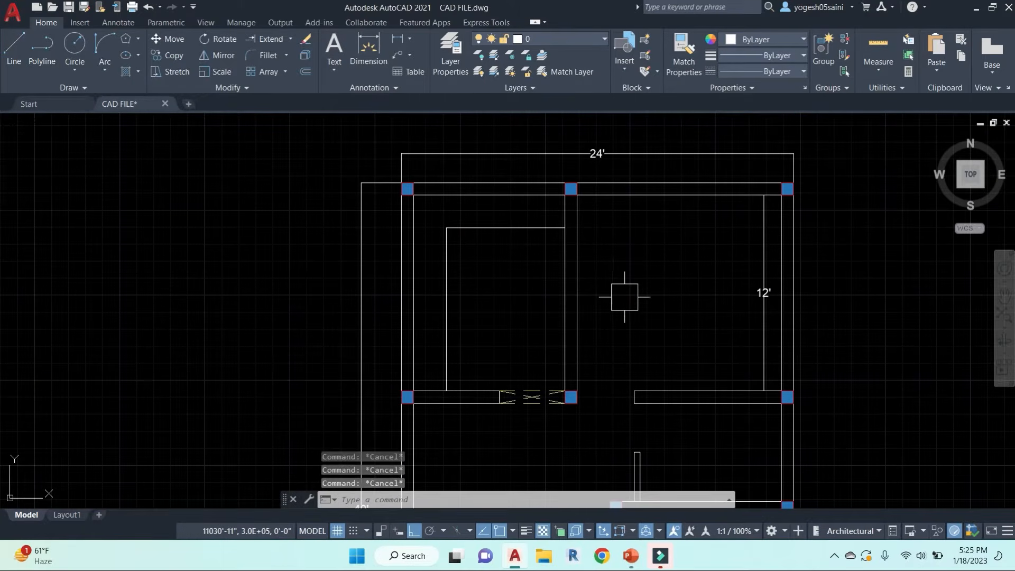
pyautogui.write('l')
pyautogui.press('Return')
pyautogui.moveTo(656, 288); pyautogui.dragTo(540, 290, button='middle')
pyautogui.click(748, 241)
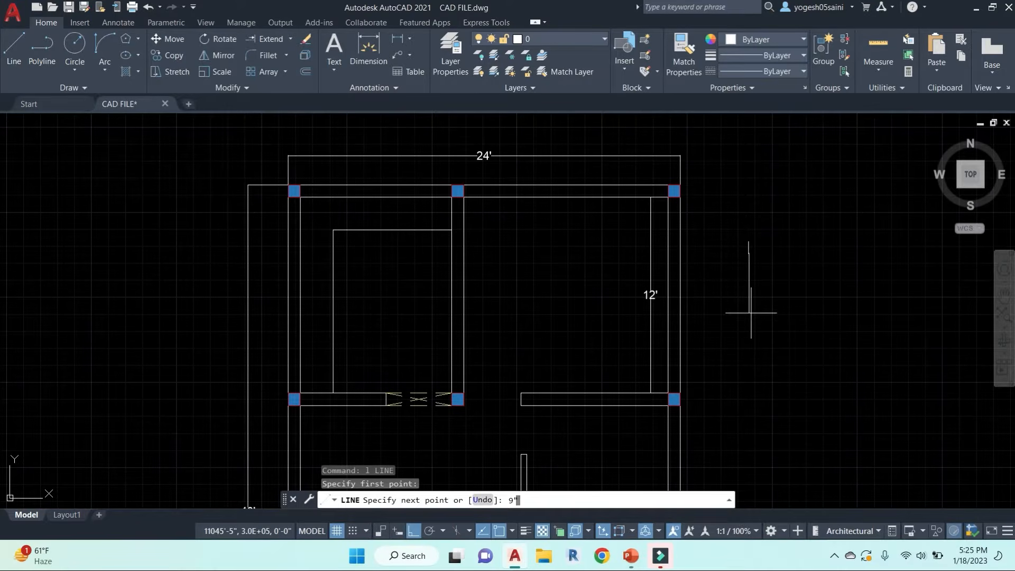
pyautogui.press('Return')
pyautogui.moveTo(838, 275); pyautogui.dragTo(764, 275, button='middle')
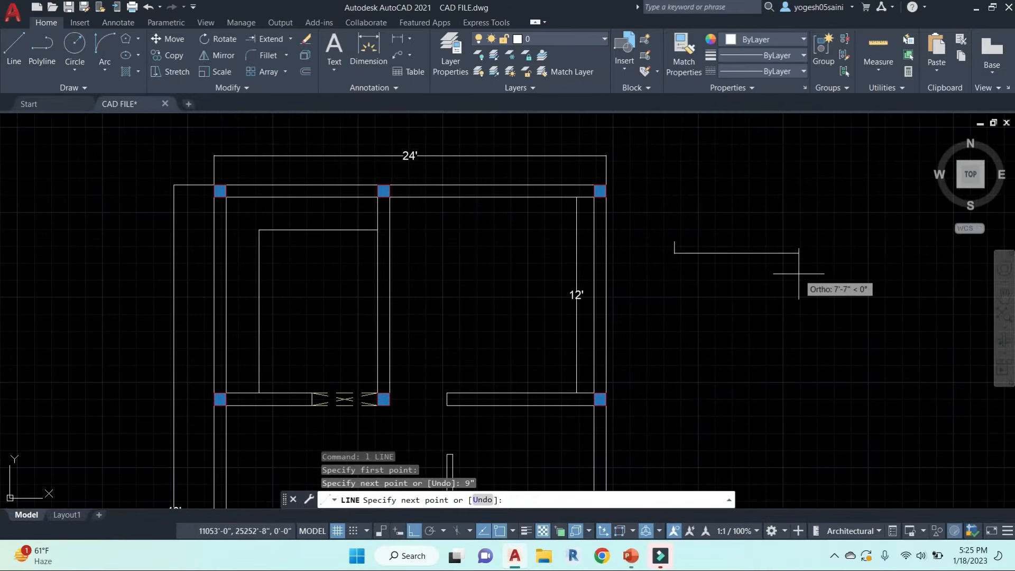
pyautogui.press('Escape')
# Step: Measure the new vertical line's length with a linear dimension
pyautogui.scroll(5, 675, 243)
pyautogui.write('dli')
pyautogui.press('Return')
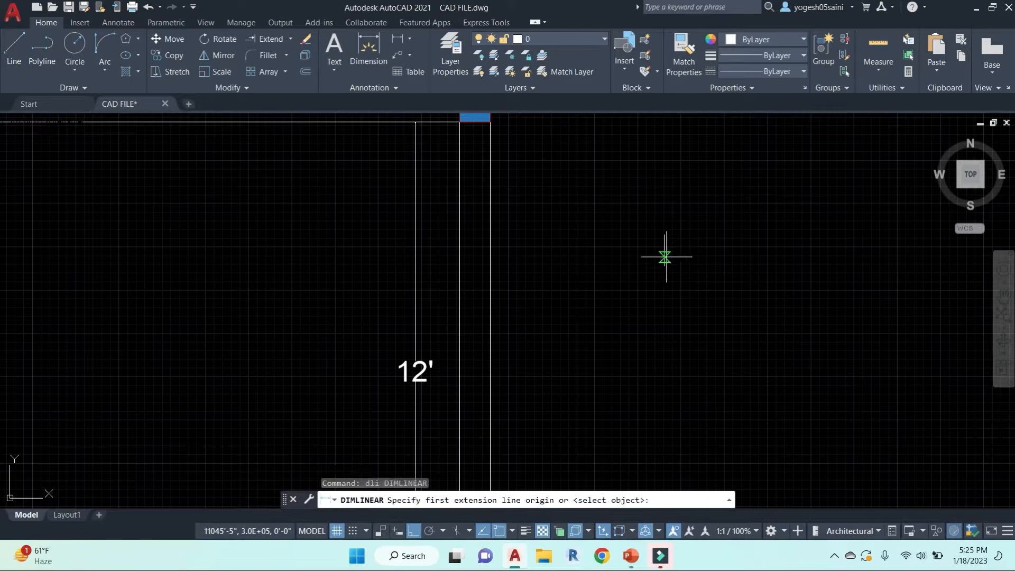
pyautogui.press('Return')
pyautogui.click(665, 257)
pyautogui.press('Escape')
pyautogui.press('Escape')
pyautogui.press('Escape')
# Step: Complete a 4' by 9" window rectangle with lines starting from the lower end of the vertical line
pyautogui.write('1')
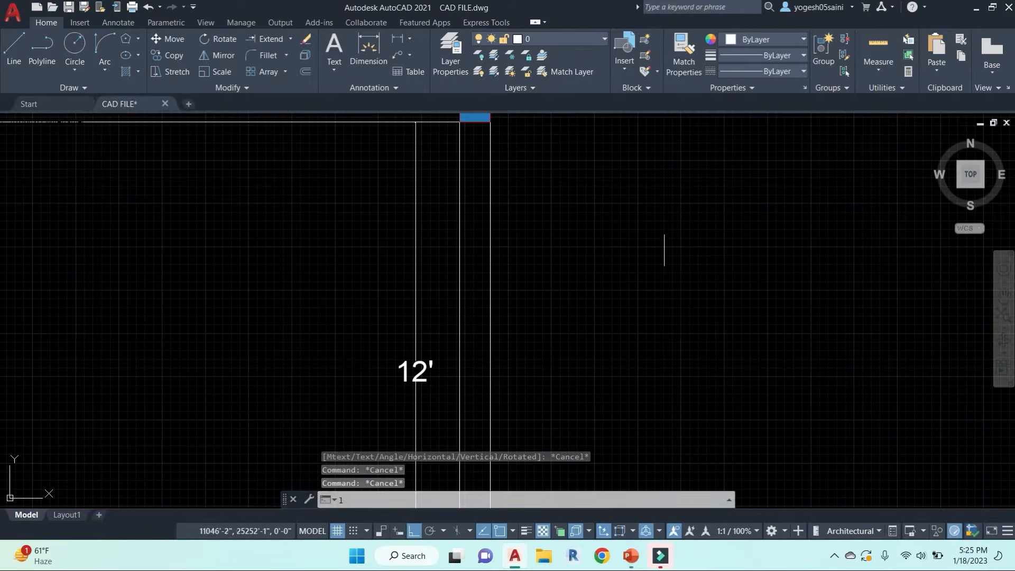
pyautogui.press('Return')
pyautogui.click(664, 266)
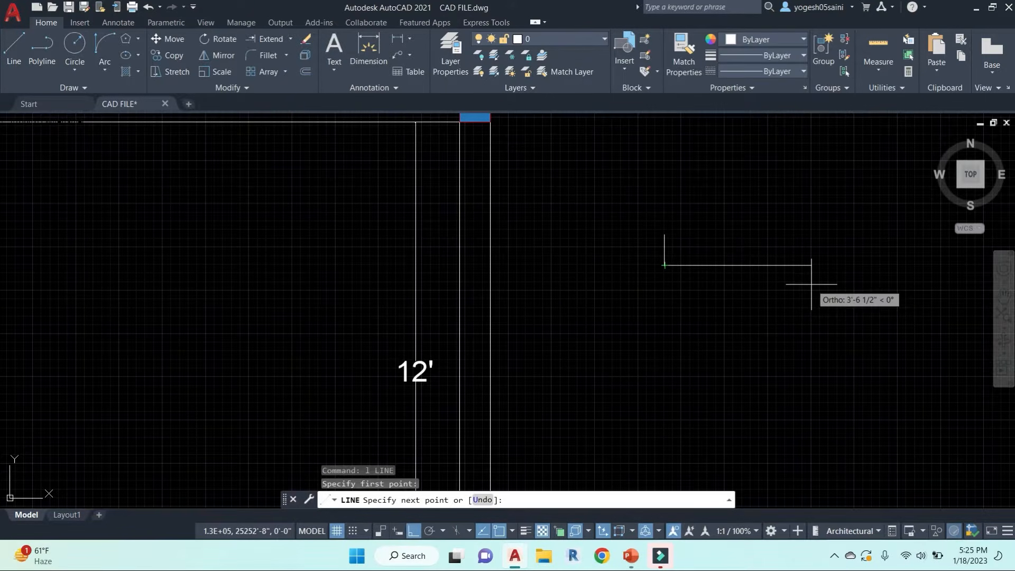
pyautogui.write("4'")
pyautogui.press('Return')
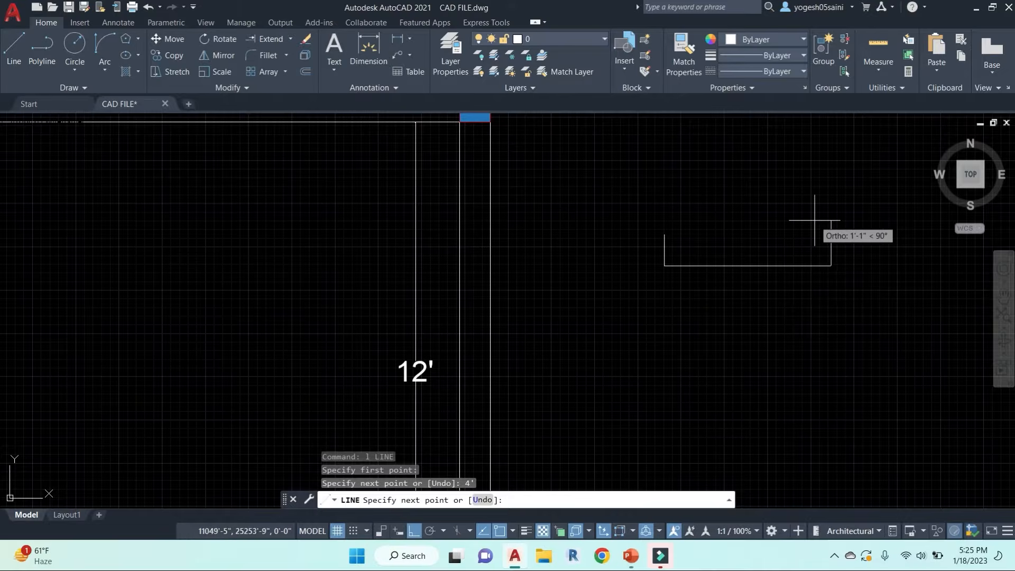
pyautogui.write('9"')
pyautogui.press('Return')
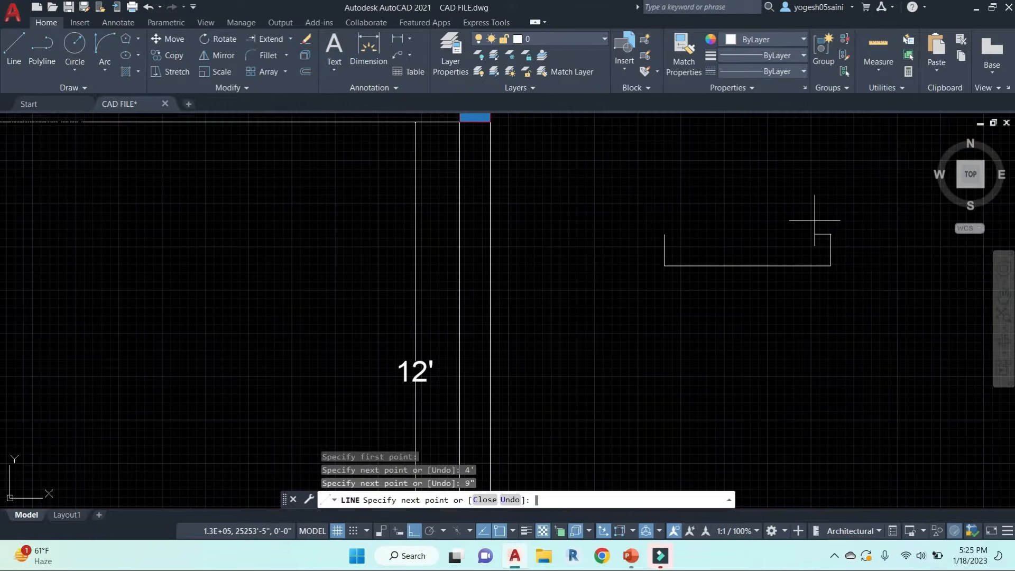
pyautogui.press('Escape')
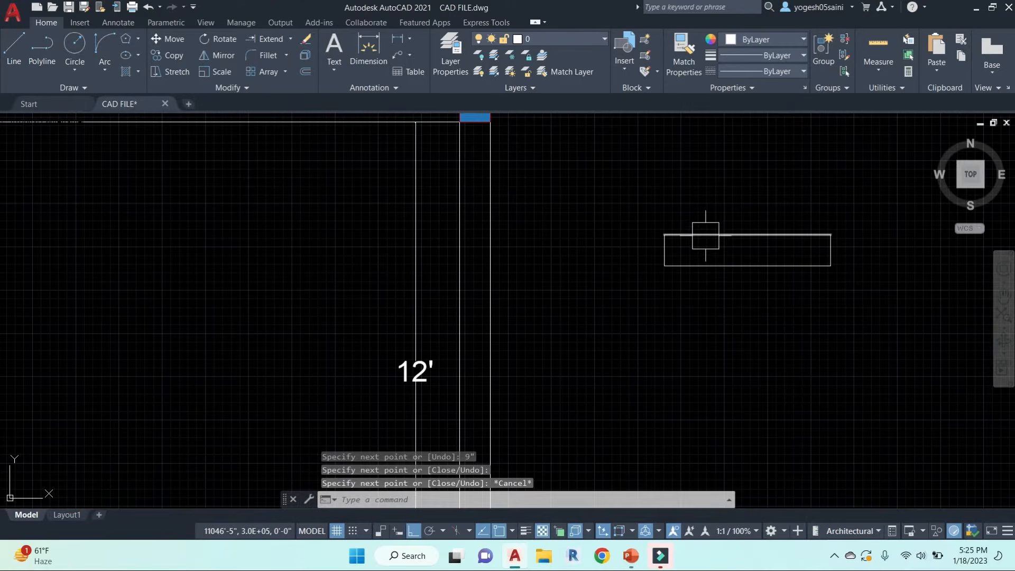
pyautogui.moveTo(705, 234)
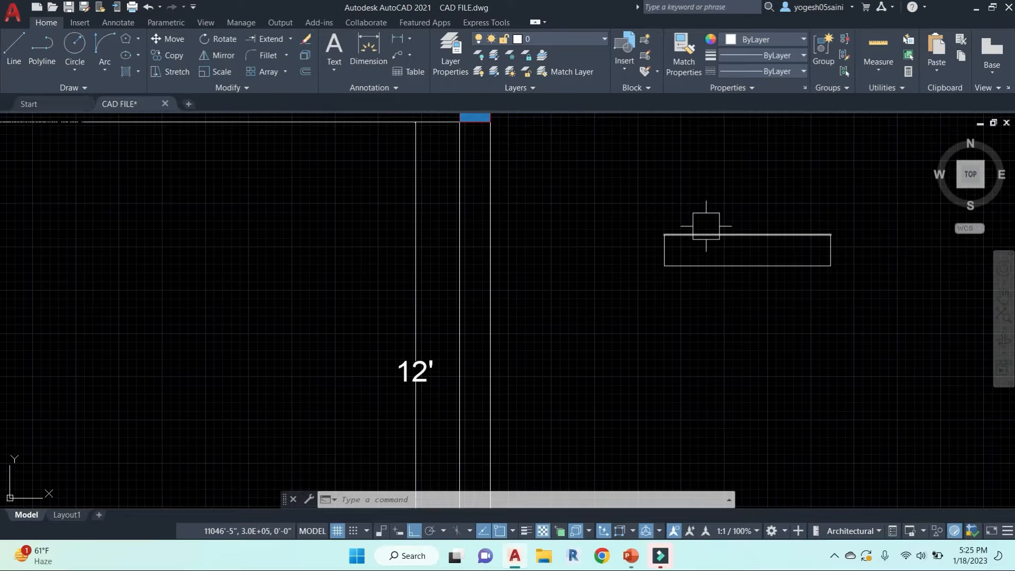
pyautogui.press('Escape')
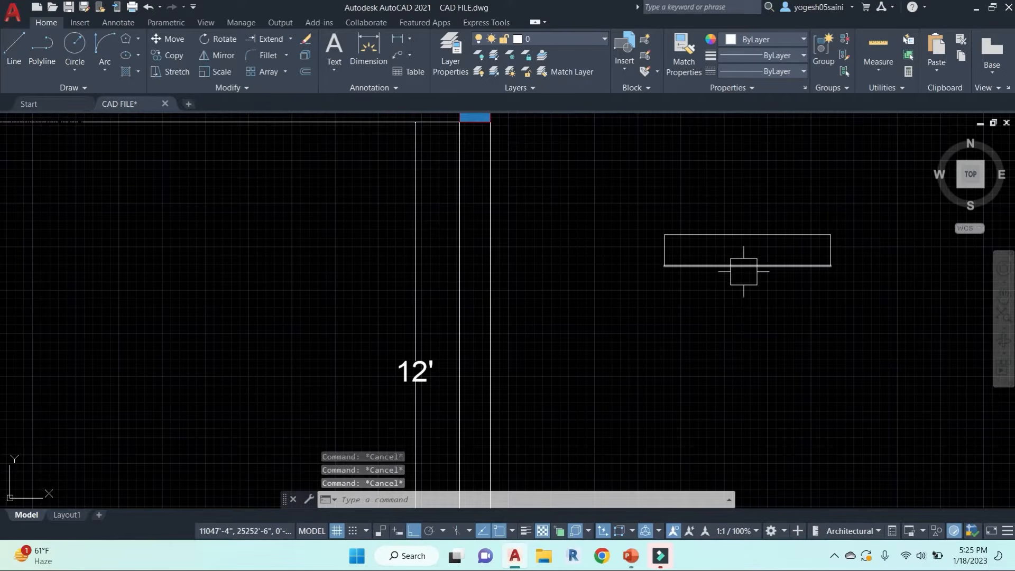
# Step: Draw a horizontal centre line from the midpoint of the rectangle's right side and extend it to the left side
pyautogui.write('l')
pyautogui.press('Return')
pyautogui.click(829, 250)
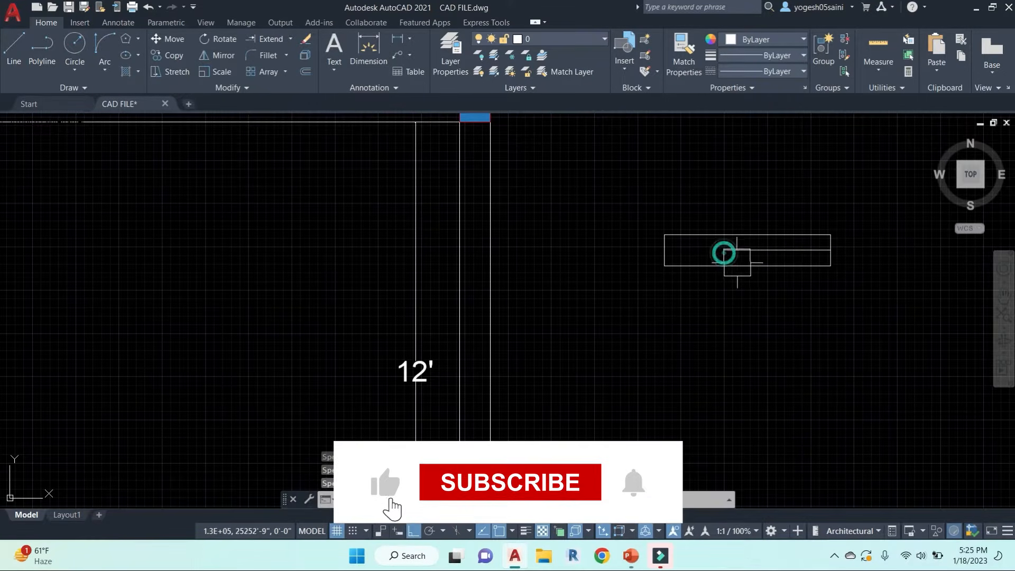
pyautogui.write('ex')
pyautogui.press('Return')
pyautogui.scroll(4, 681, 253)
pyautogui.click(647, 252)
pyautogui.press('Return')
pyautogui.click(815, 265)
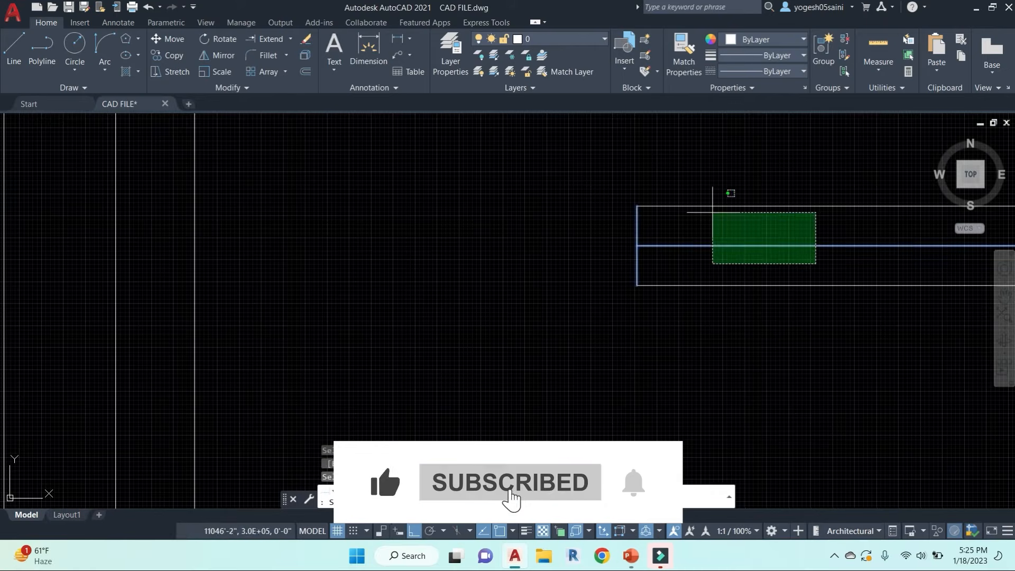
pyautogui.click(713, 228)
pyautogui.press('Escape')
# Step: Offset the rectangle's centre line downward by .2" to form the window's glass pane
pyautogui.scroll(-4, 748, 246)
pyautogui.write('o')
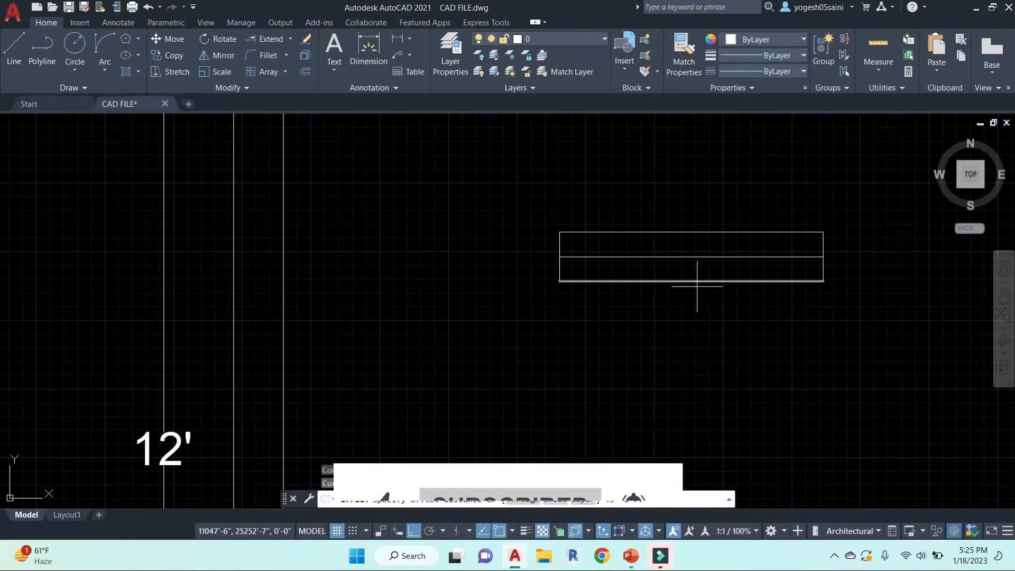
pyautogui.press('Return')
pyautogui.write('.2"')
pyautogui.press('Return')
pyautogui.click(702, 257)
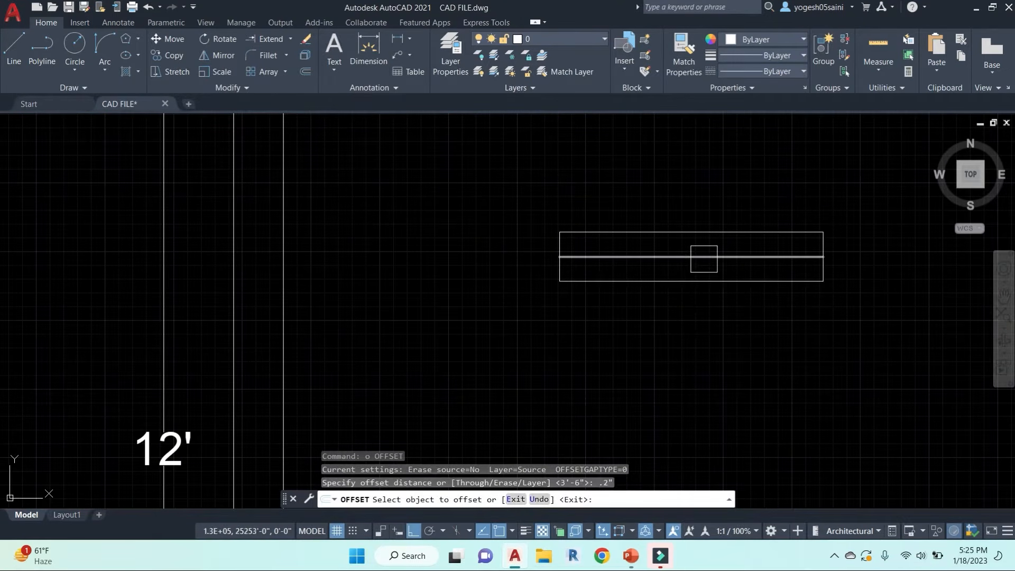
pyautogui.click(706, 334)
pyautogui.scroll(4, 700, 265)
pyautogui.press('Escape')
pyautogui.press('Escape')
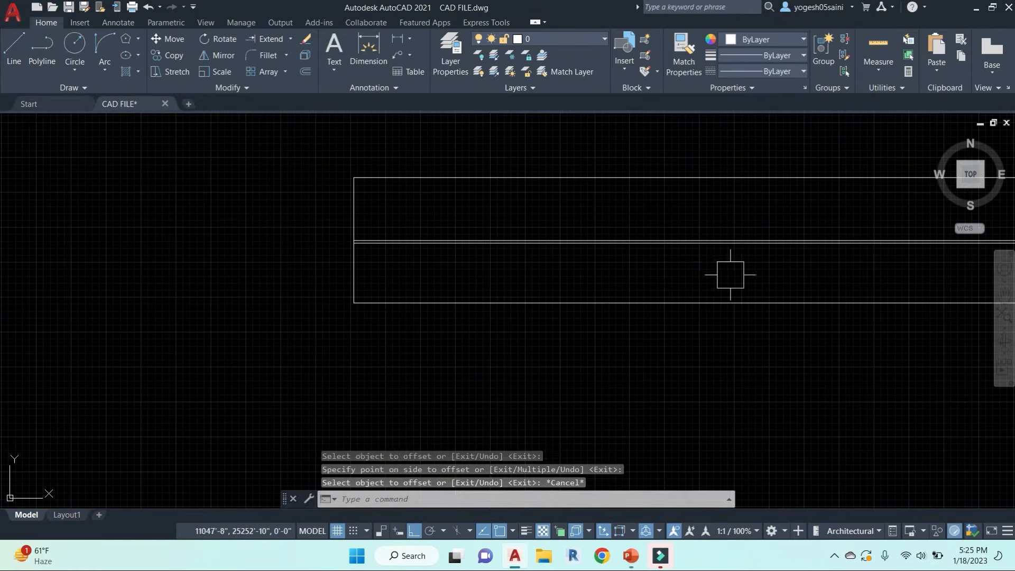
# Step: Assign the two centre lines of the window to the window layer
pyautogui.moveTo(737, 288); pyautogui.dragTo(555, 208)
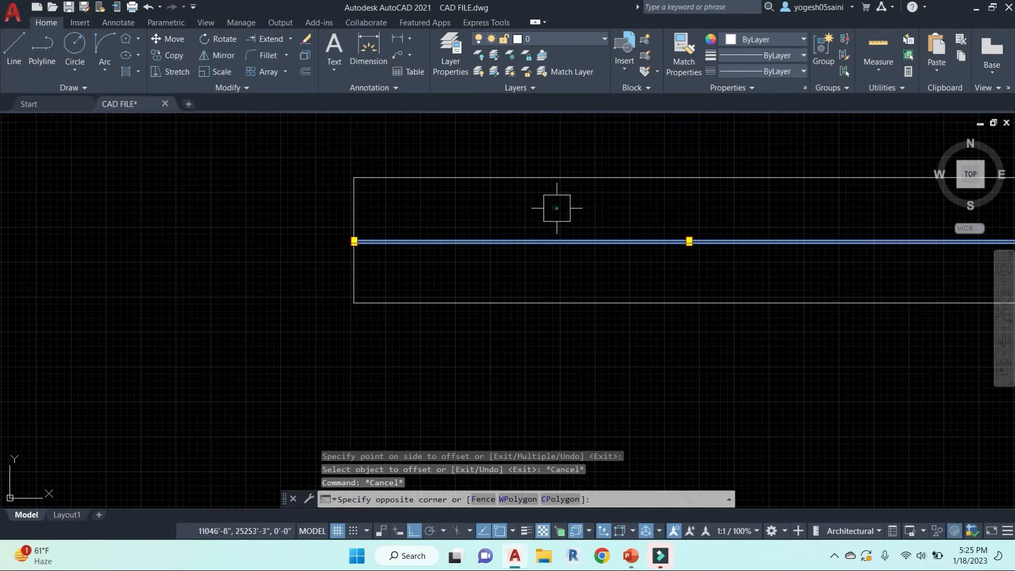
pyautogui.click(577, 41)
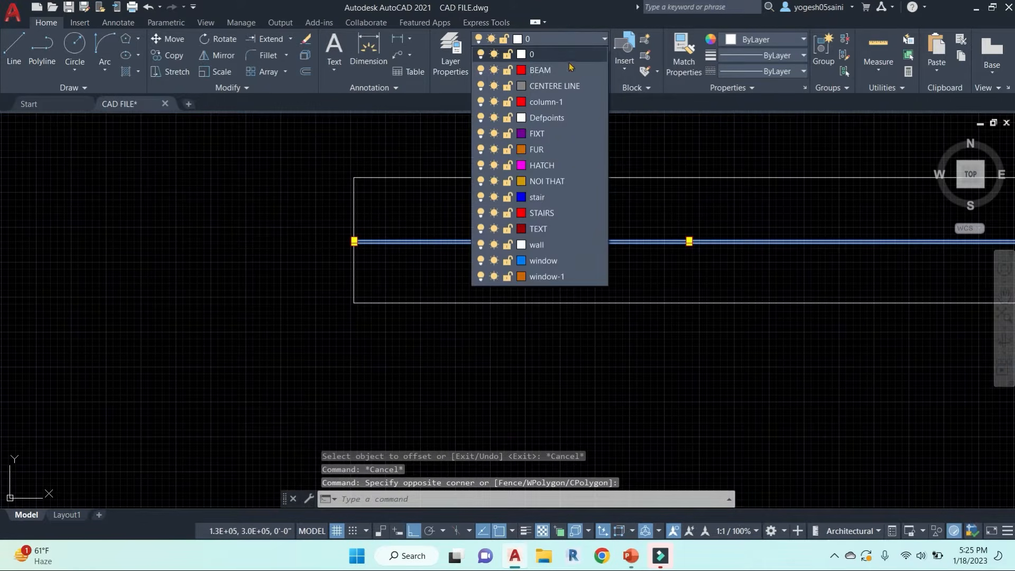
pyautogui.click(549, 266)
# Step: Assign the four outline segments of the window rectangle to the window-1 layer
pyautogui.scroll(-4, 636, 236)
pyautogui.moveTo(727, 290); pyautogui.dragTo(513, 254)
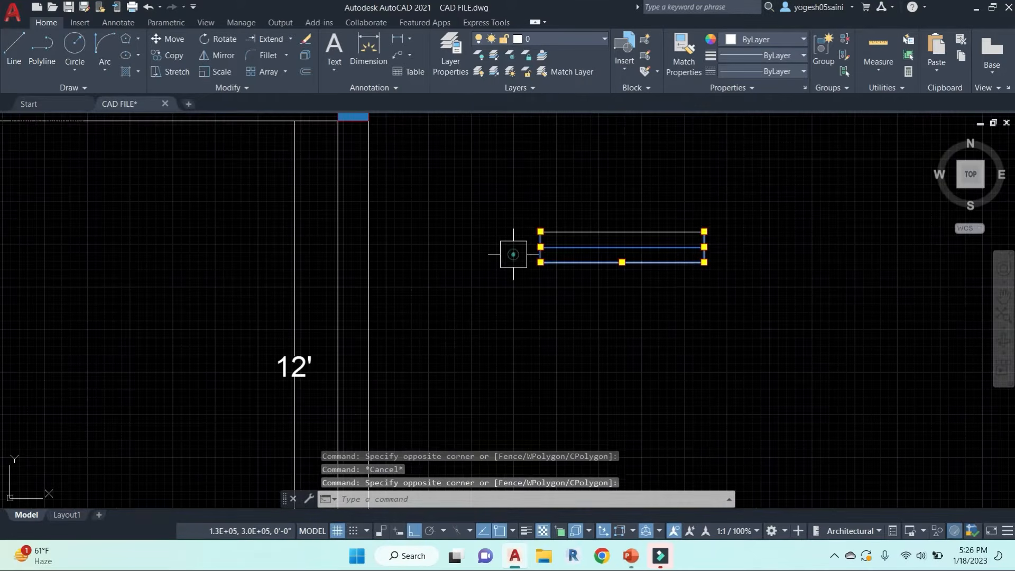
pyautogui.scroll(2, 716, 231)
pyautogui.moveTo(728, 244); pyautogui.dragTo(454, 191)
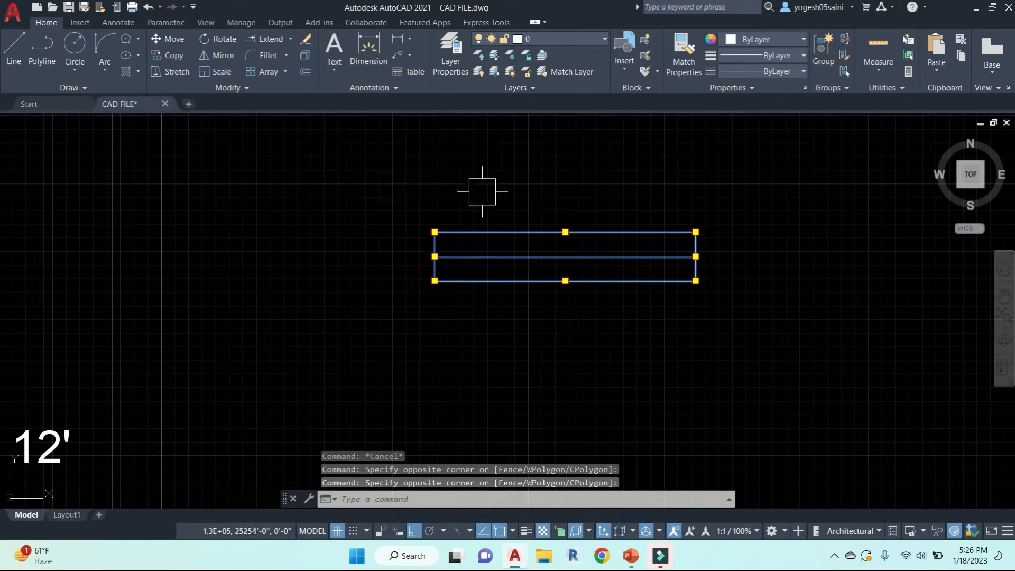
pyautogui.click(585, 39)
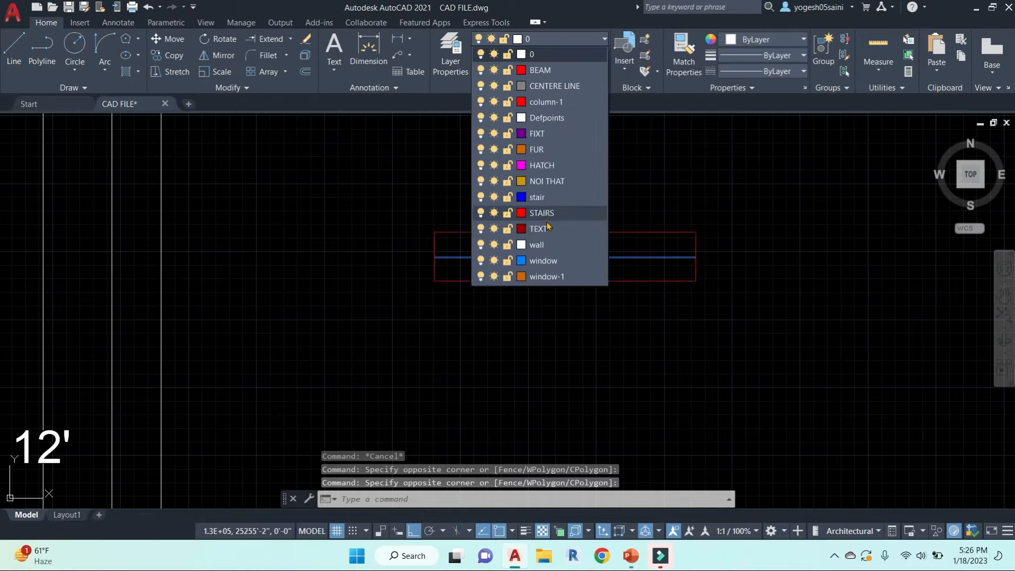
pyautogui.click(544, 276)
pyautogui.press('Escape')
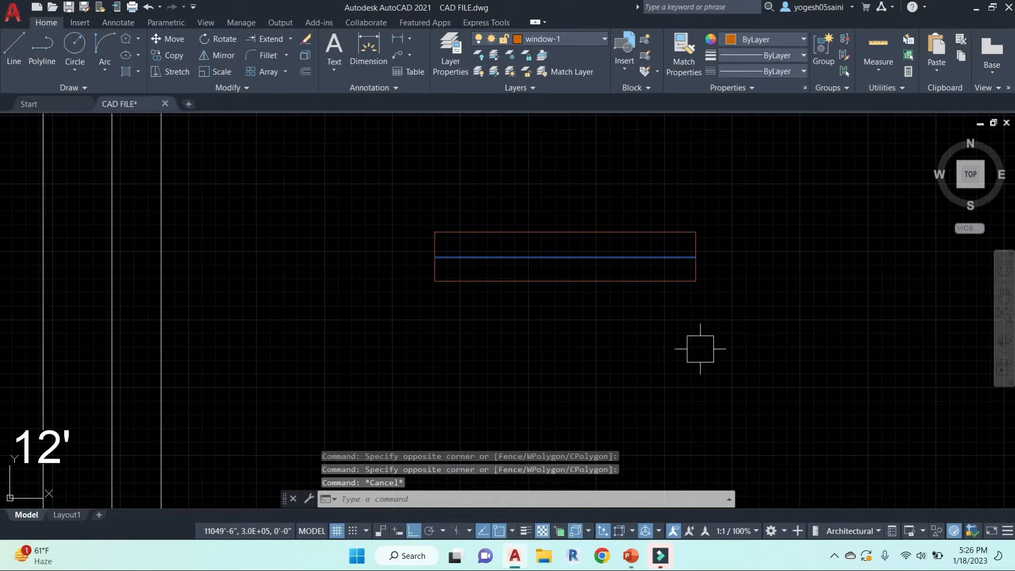
# Step: Convert all the window's lines into a block named w-1
pyautogui.click(747, 355)
pyautogui.click(376, 181)
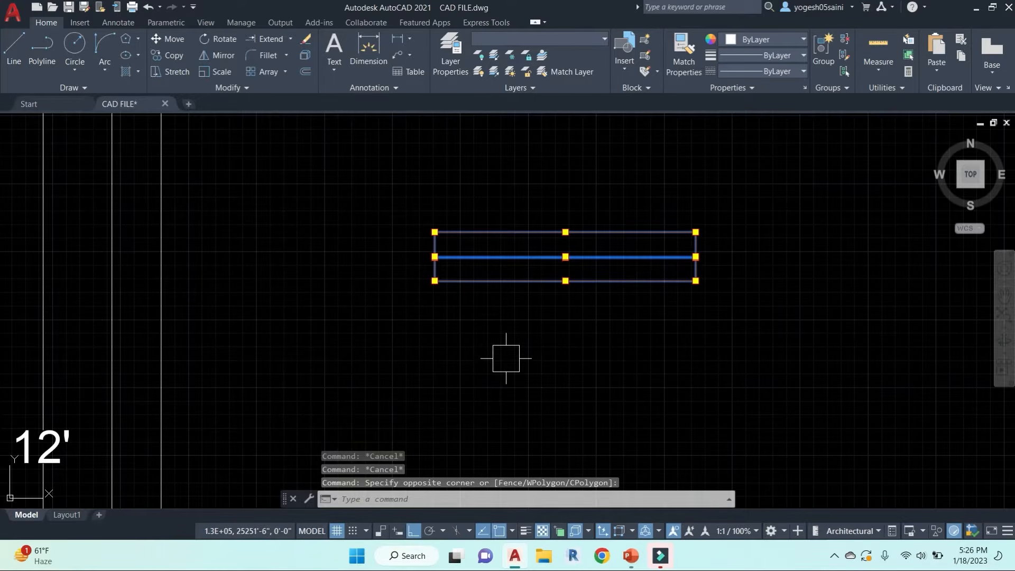
pyautogui.write('b')
pyautogui.press('Return')
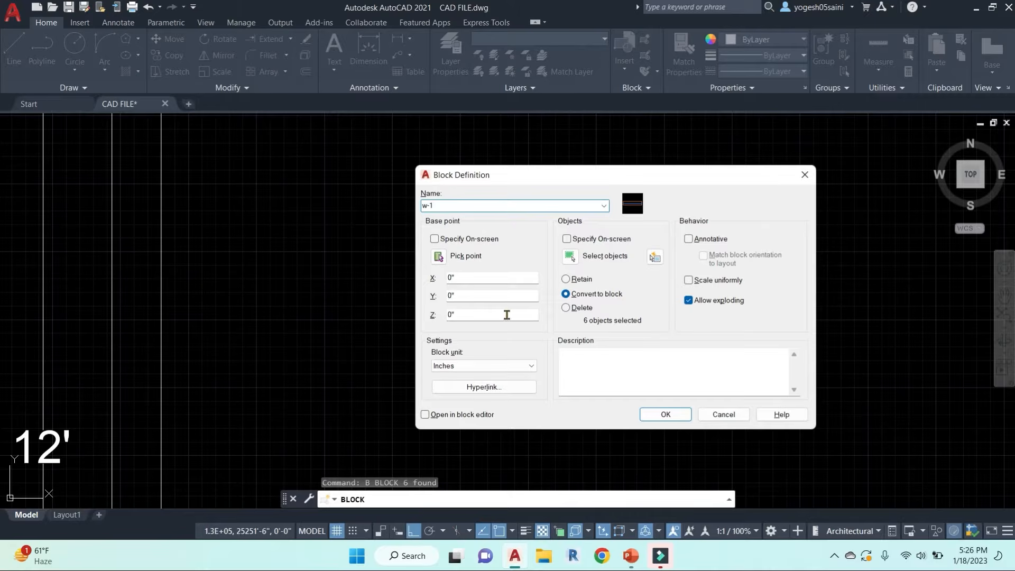
pyautogui.click(662, 415)
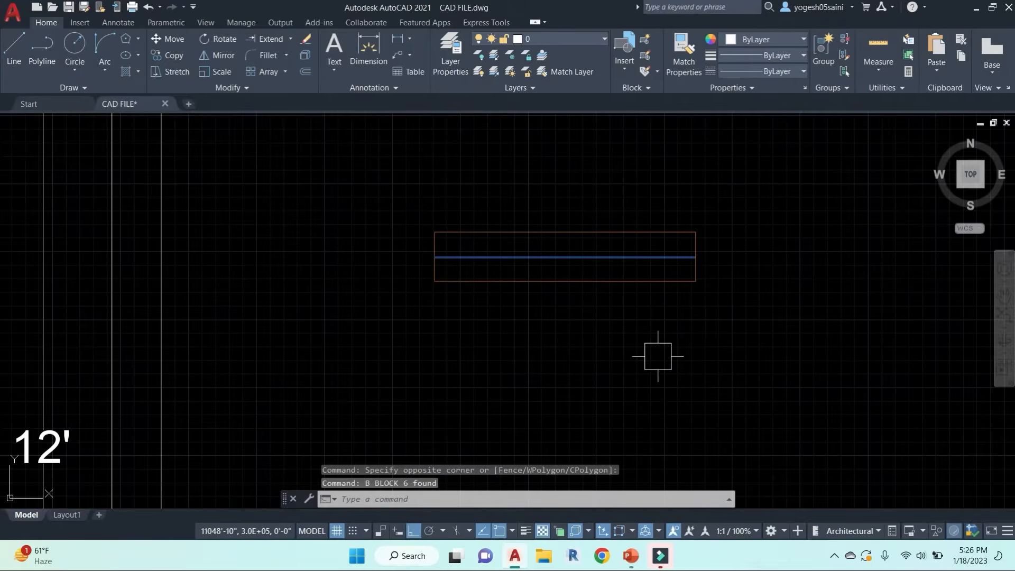
# Step: Copy the window block by its upper-left corner into the plan's upper wall between the left and middle columns
pyautogui.click(691, 277)
pyautogui.write('co')
pyautogui.press('Return')
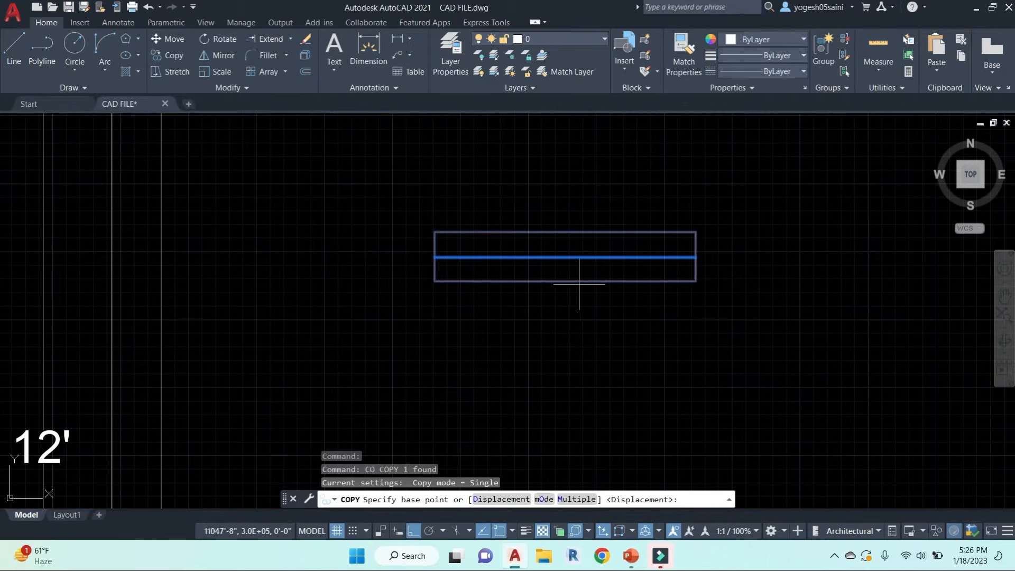
pyautogui.click(435, 233)
pyautogui.scroll(-2, 328, 256)
pyautogui.moveTo(329, 256); pyautogui.dragTo(832, 308, button='middle')
pyautogui.scroll(-3, 630, 313)
pyautogui.scroll(3, 534, 294)
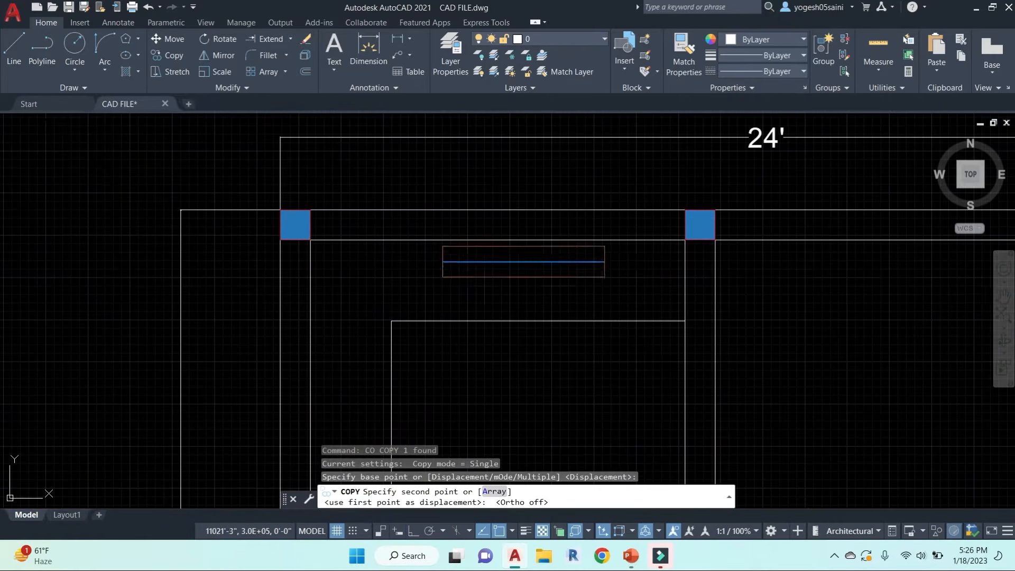
pyautogui.click(411, 209)
pyautogui.scroll(-2, 491, 252)
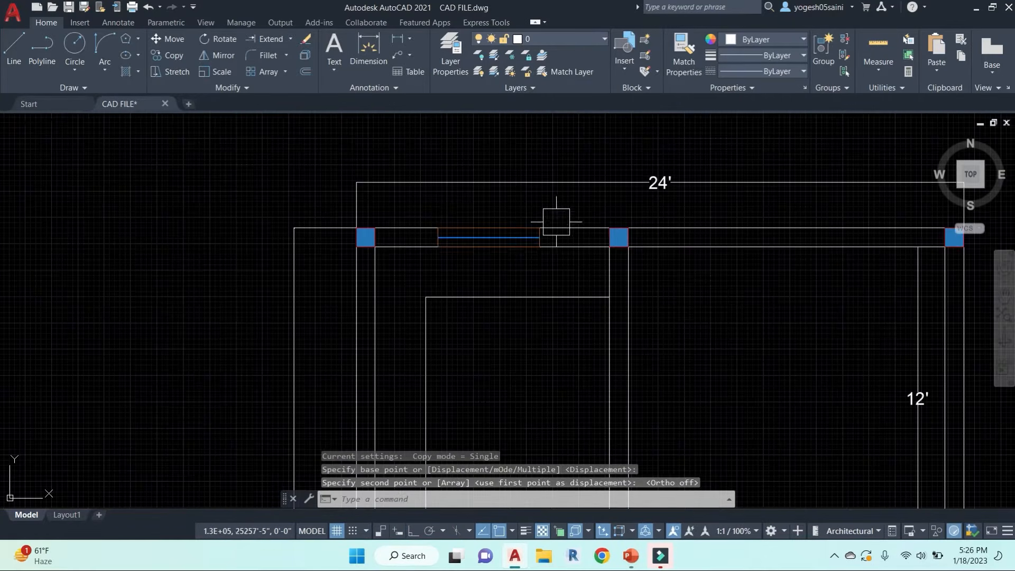
pyautogui.moveTo(554, 260); pyautogui.dragTo(516, 293, button='middle')
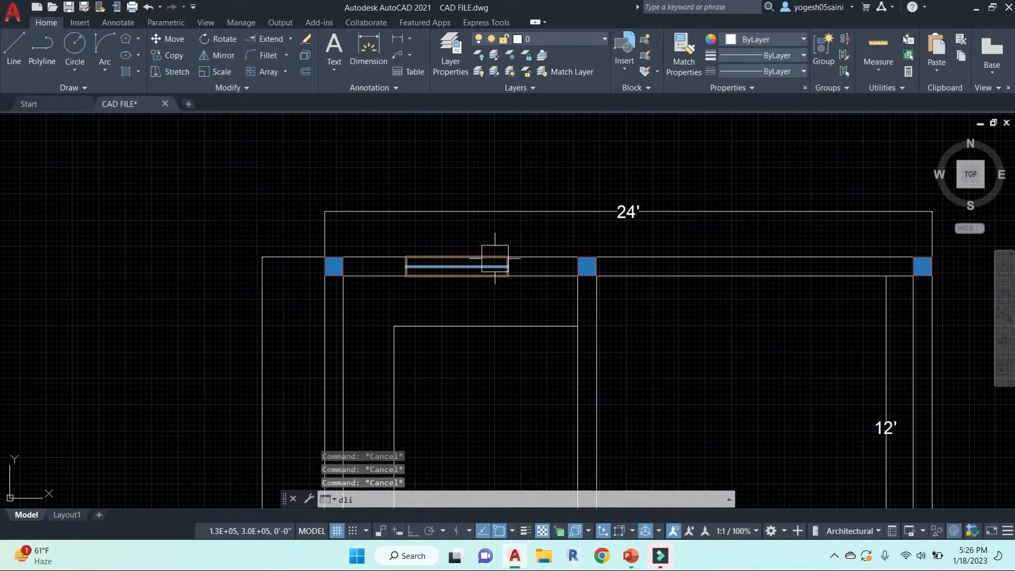
# Step: Add a linear dimension above the upper wall from the middle column's upper-left corner to the nearest end of the window
pyautogui.write('dli')
pyautogui.press('Return')
pyautogui.scroll(2, 555, 252)
pyautogui.click(590, 260)
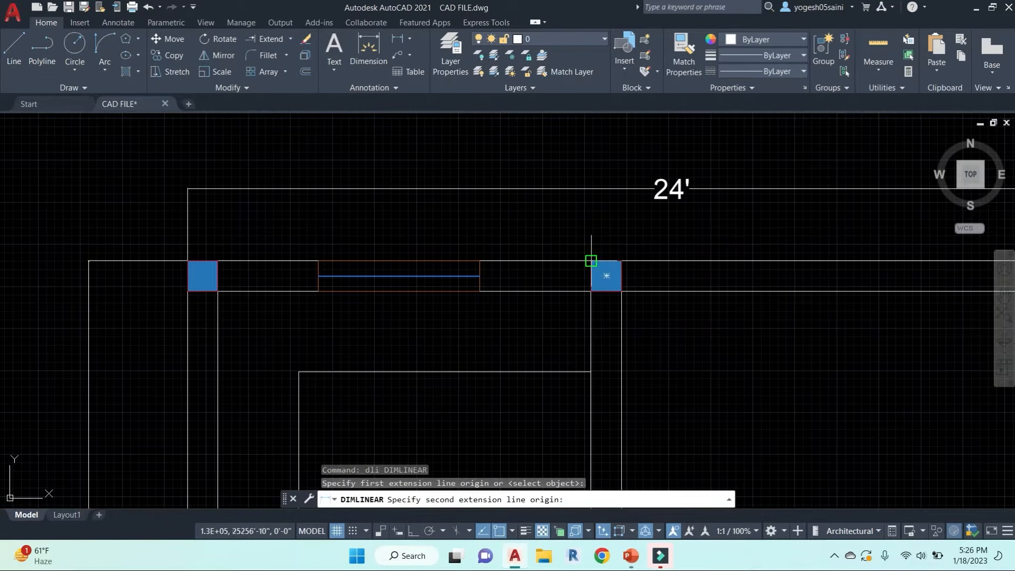
pyautogui.click(485, 260)
pyautogui.click(486, 224)
pyautogui.press('Escape')
pyautogui.press('Escape')
pyautogui.press('Escape')
# Step: Add a linear dimension above the upper wall from the left column's upper-right corner to the window's left end
pyautogui.write('d')
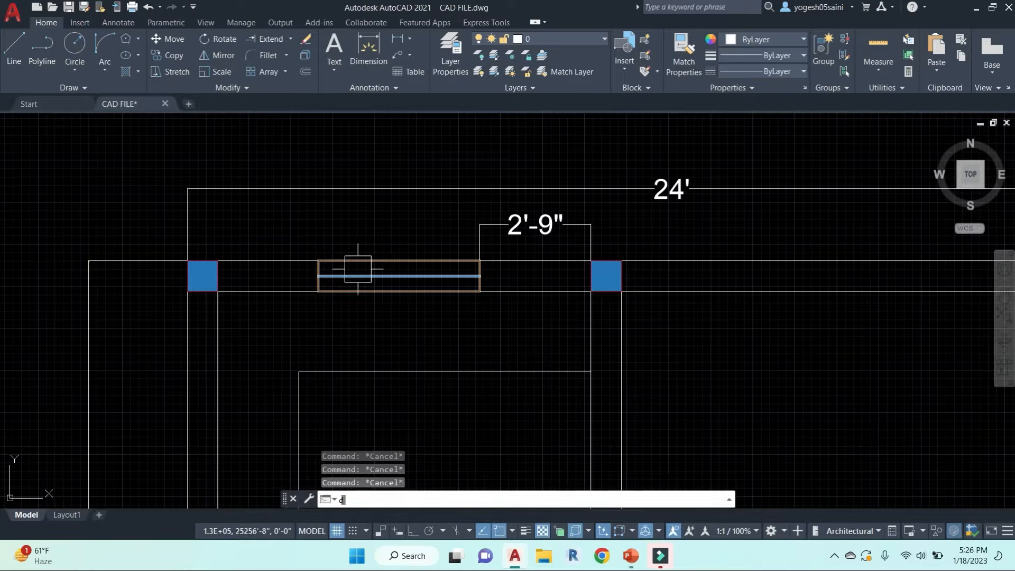
pyautogui.write('li')
pyautogui.press('Return')
pyautogui.click(217, 260)
pyautogui.click(319, 260)
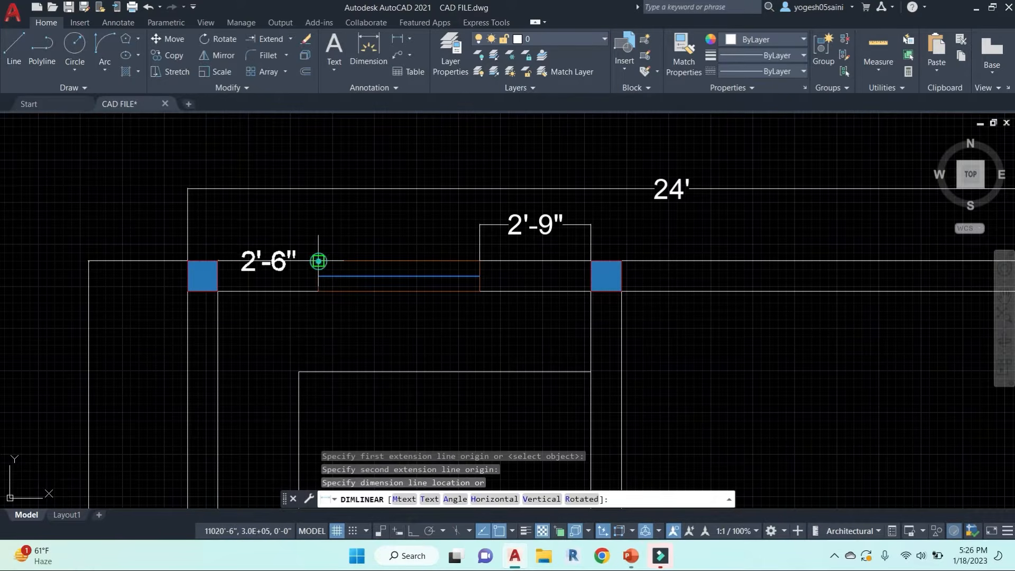
pyautogui.click(296, 225)
pyautogui.press('Escape')
pyautogui.press('Escape')
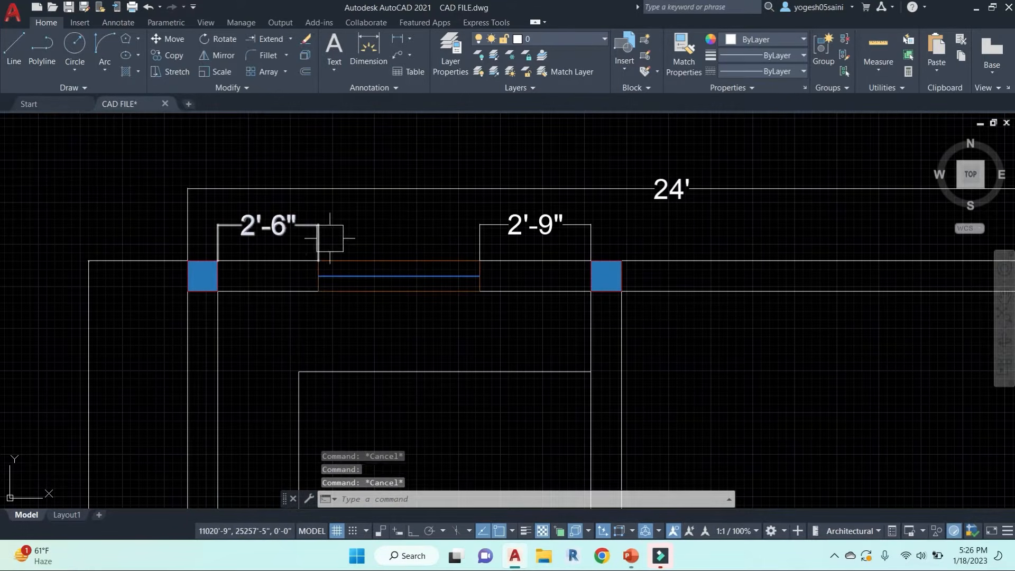
# Step: Erase the two linear dimensions on either side of the window in the upper wall
pyautogui.click(319, 227)
pyautogui.write('e')
pyautogui.press('Return')
pyautogui.click(523, 225)
pyautogui.write('e')
pyautogui.press('Return')
# Step: Copy the wall window by its upper-right corner along the upper wall into the span between the middle and right columns
pyautogui.scroll(-2, 390, 275)
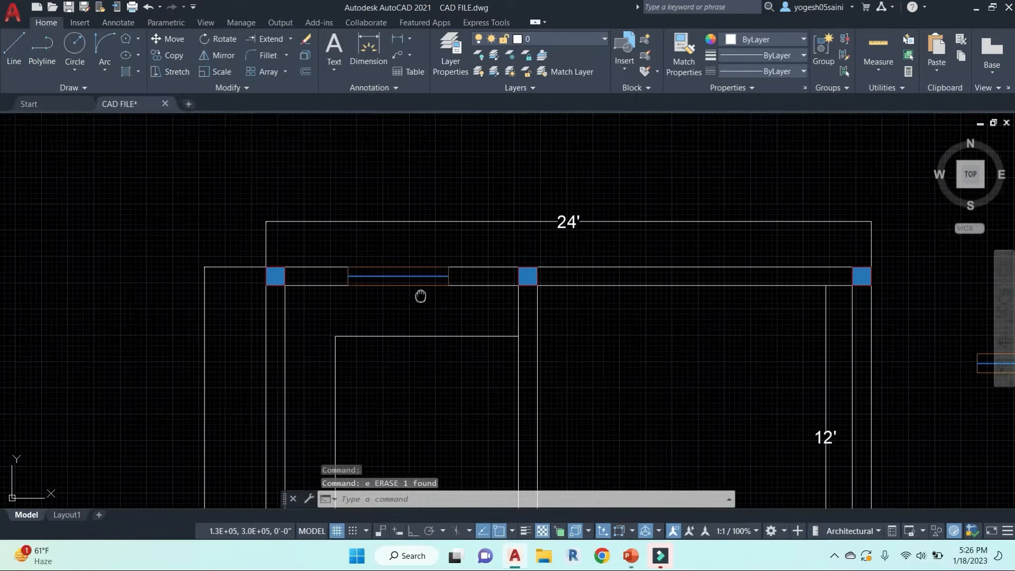
pyautogui.moveTo(451, 309); pyautogui.dragTo(418, 298, button='middle')
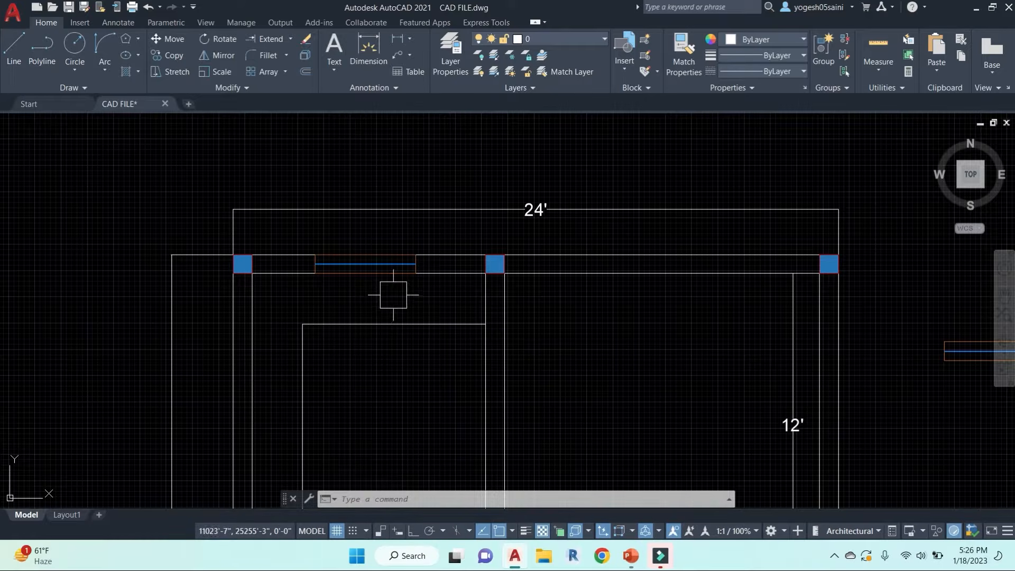
pyautogui.click(389, 270)
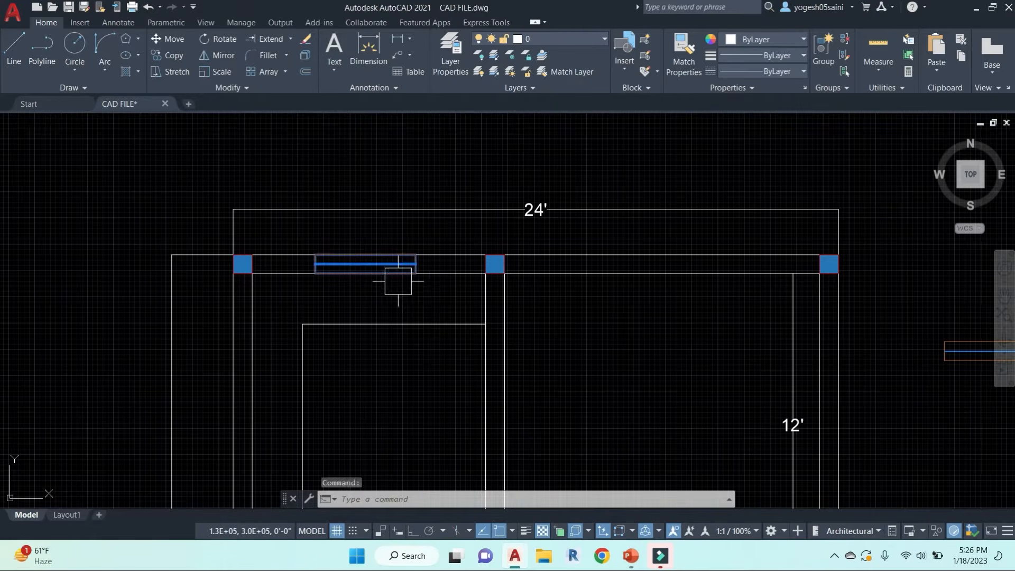
pyautogui.write('co')
pyautogui.press('Return')
pyautogui.click(416, 254)
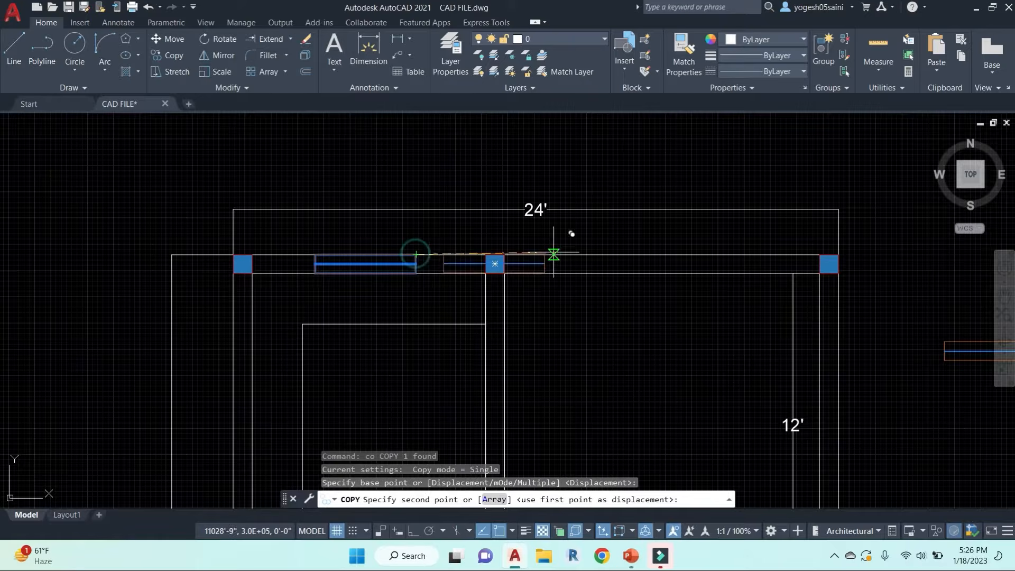
pyautogui.click(709, 255)
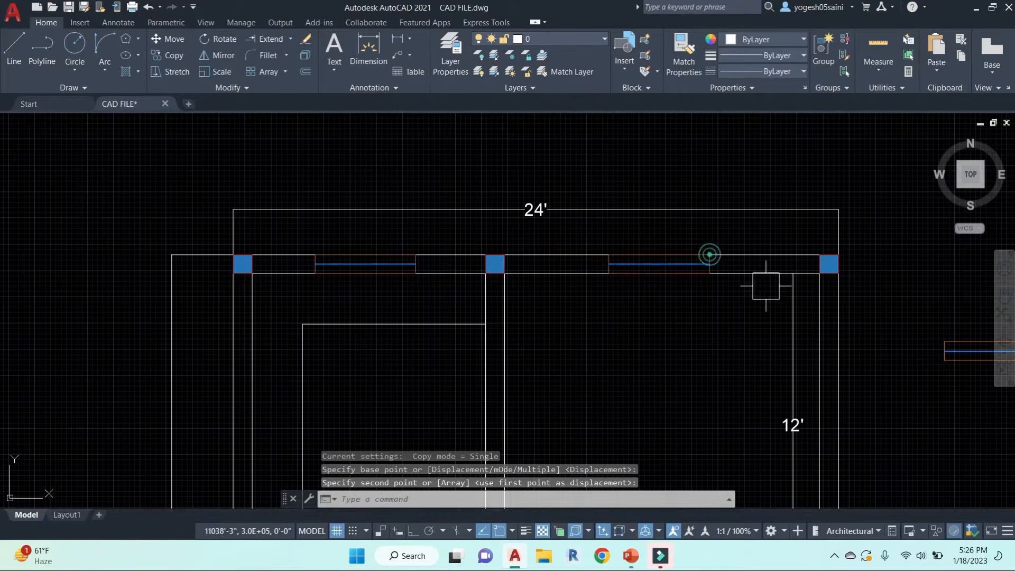
pyautogui.press('Escape')
pyautogui.scroll(2, 703, 270)
pyautogui.write('co')
pyautogui.press('Return')
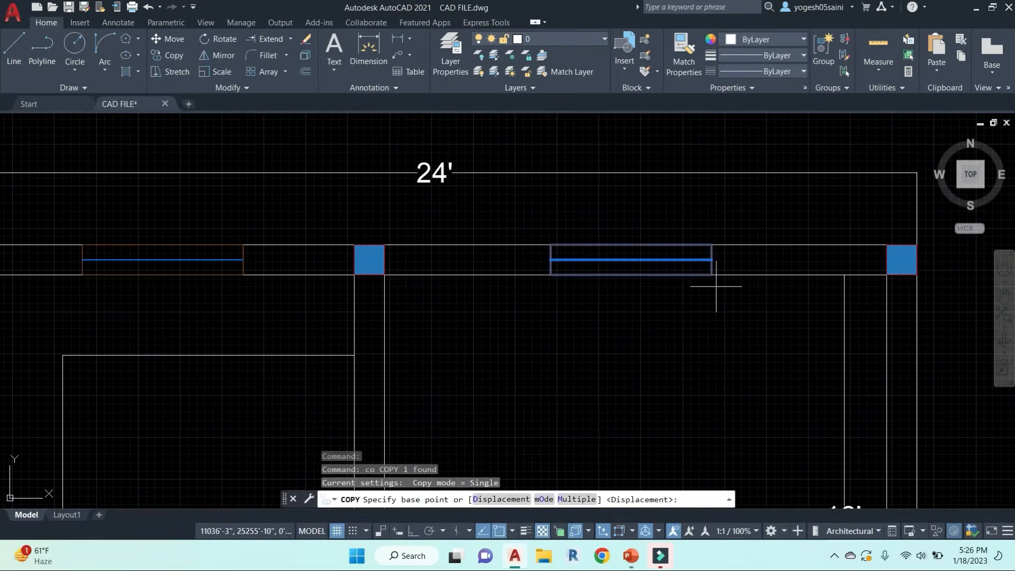
pyautogui.press('Escape')
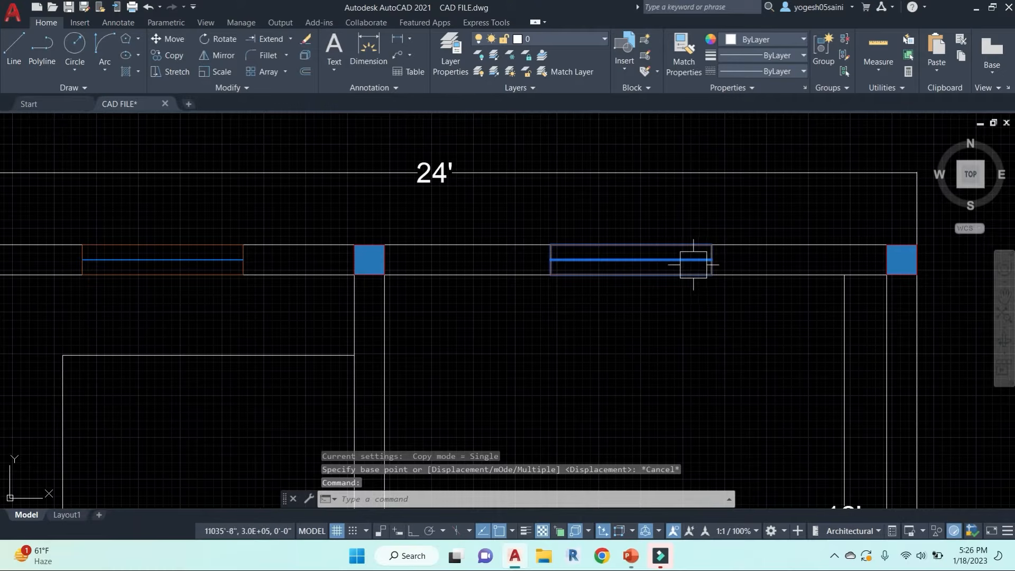
pyautogui.press('Escape')
pyautogui.press('Escape')
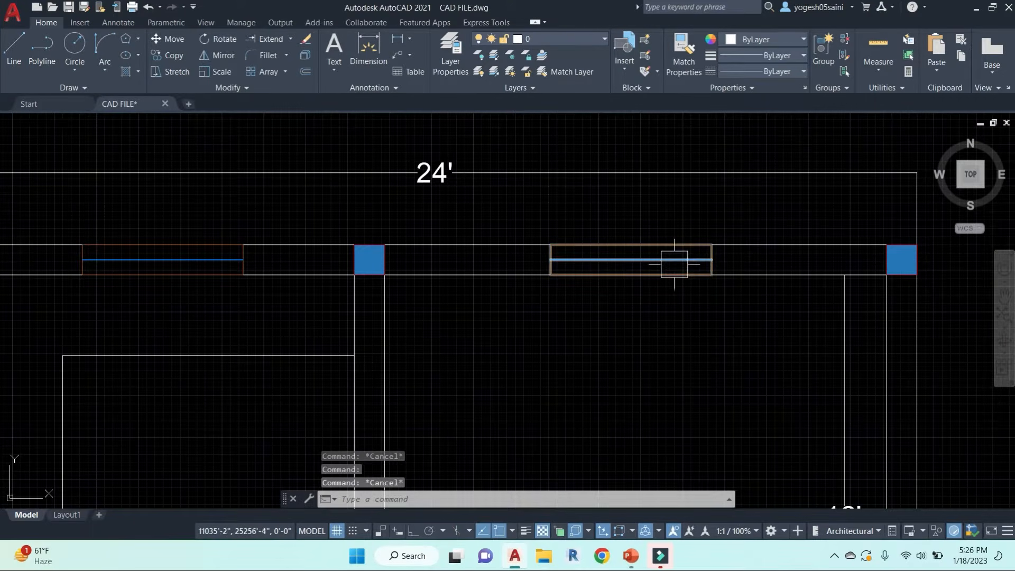
# Step: Explode the window block between the middle and right columns of the upper wall
pyautogui.scroll(-4, 639, 338)
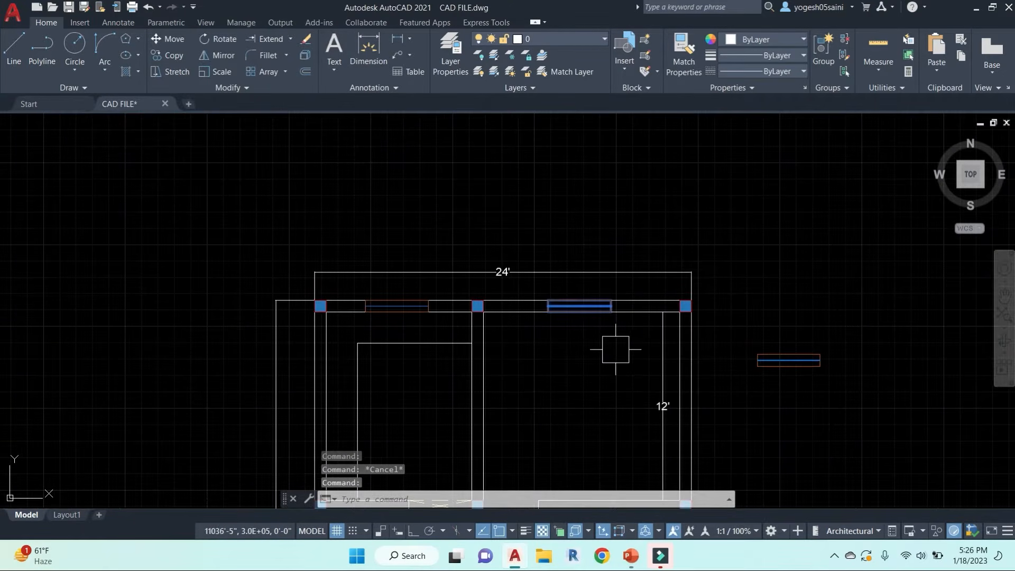
pyautogui.write('x')
pyautogui.press('Return')
pyautogui.scroll(6, 564, 327)
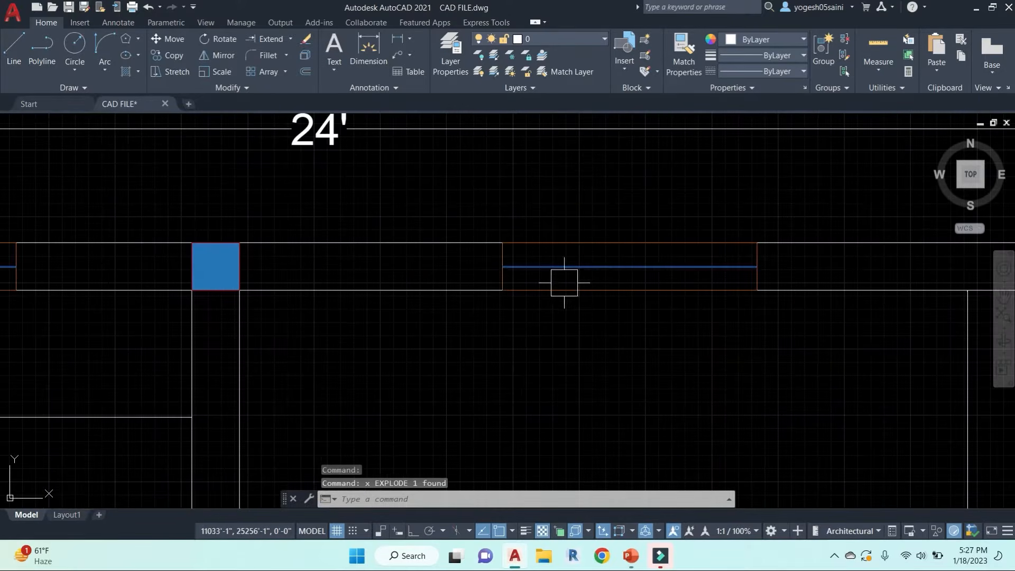
pyautogui.click(567, 267)
pyautogui.press('Escape')
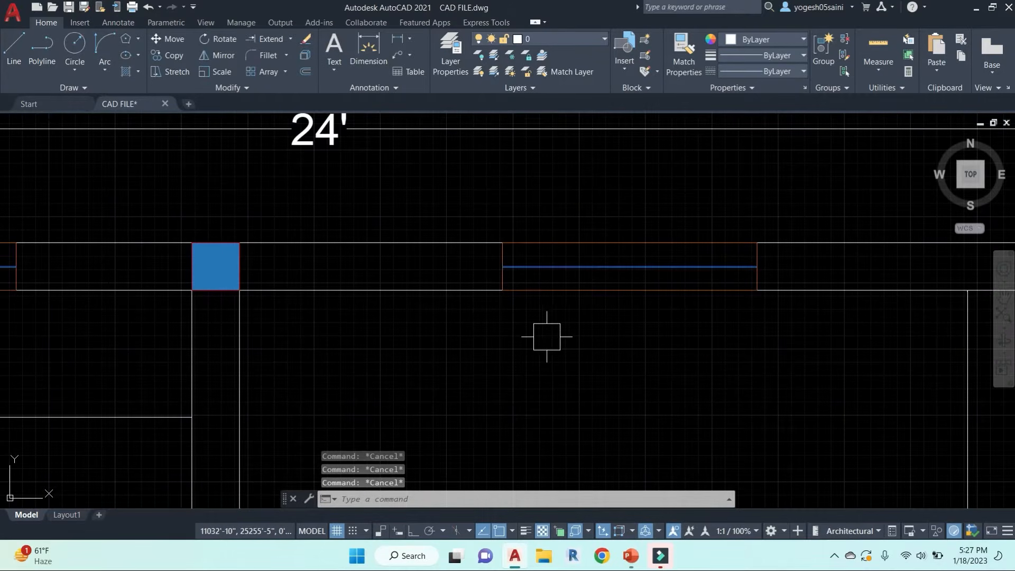
# Step: Stretch the left end of the exploded window by 1' toward the middle column
pyautogui.write('s')
pyautogui.press('Return')
pyautogui.click(523, 356)
pyautogui.click(469, 188)
pyautogui.press('Return')
pyautogui.click(595, 193)
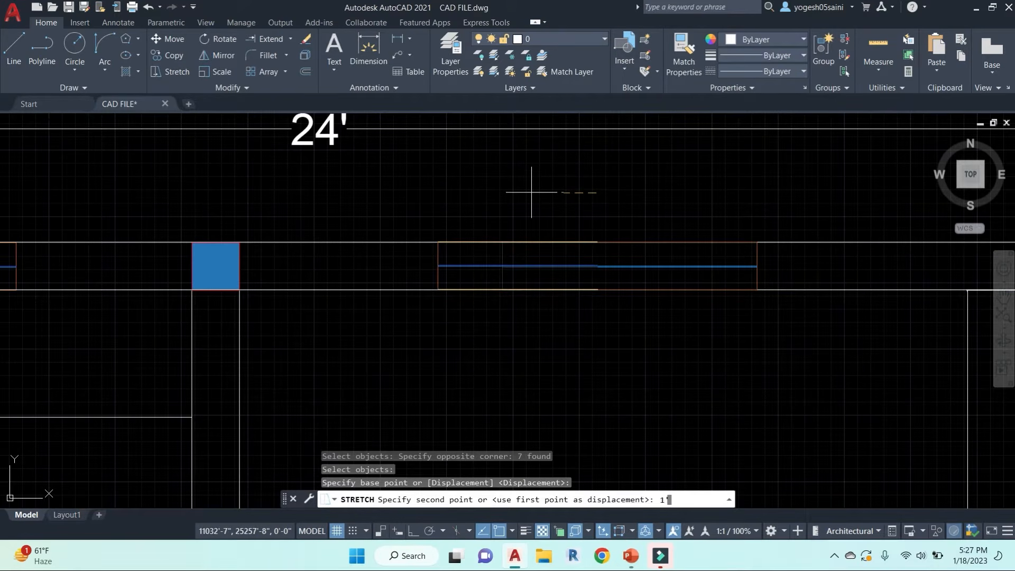
pyautogui.press('Escape')
pyautogui.press('Escape')
pyautogui.press('Escape')
pyautogui.press('Escape')
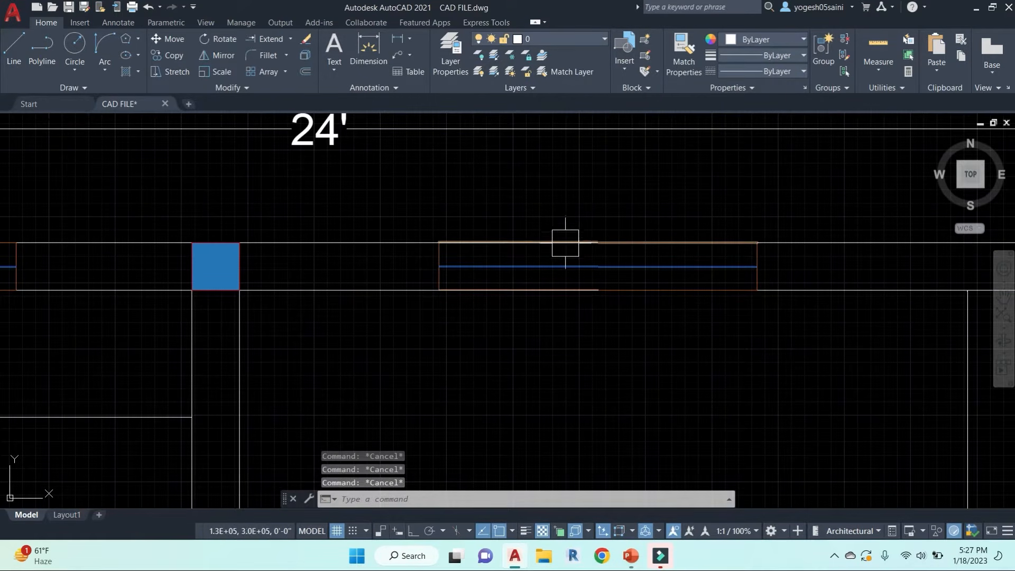
# Step: Check the stretched window's upper outline with a linear dimension, without placing it
pyautogui.click(403, 188)
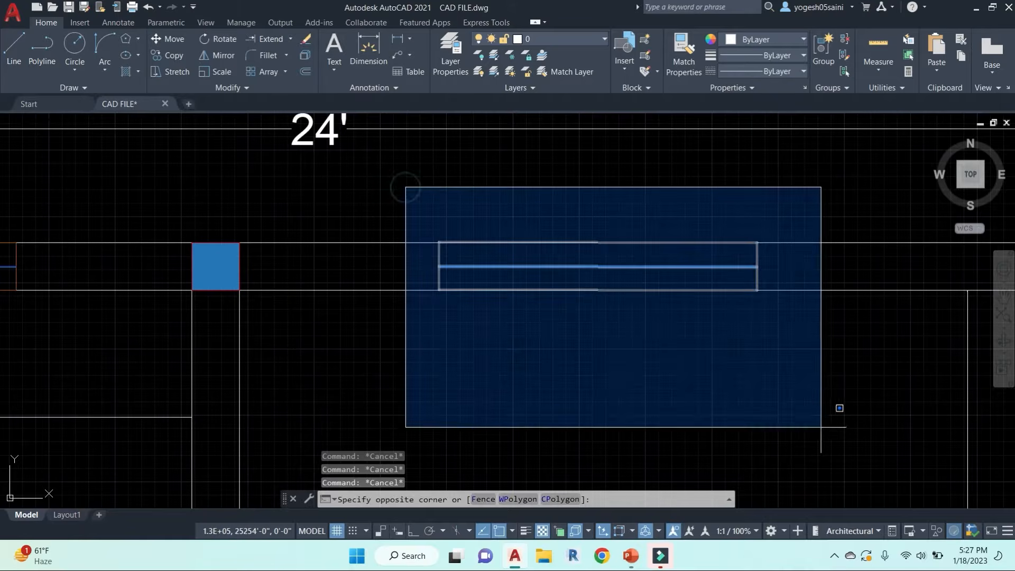
pyautogui.click(800, 426)
pyautogui.press('Escape')
pyautogui.write('dli')
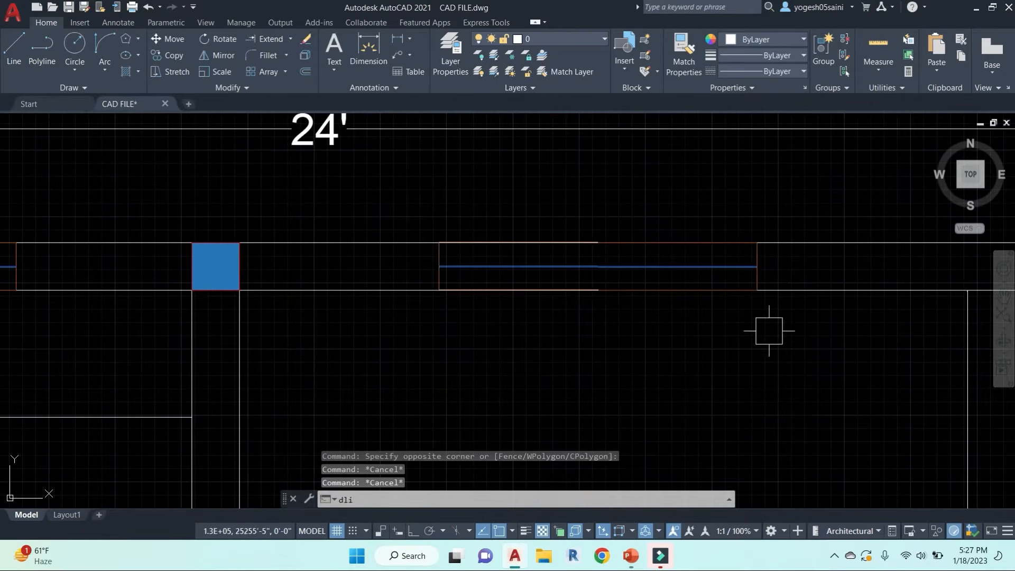
pyautogui.press('Return')
pyautogui.press('Return')
pyautogui.click(684, 240)
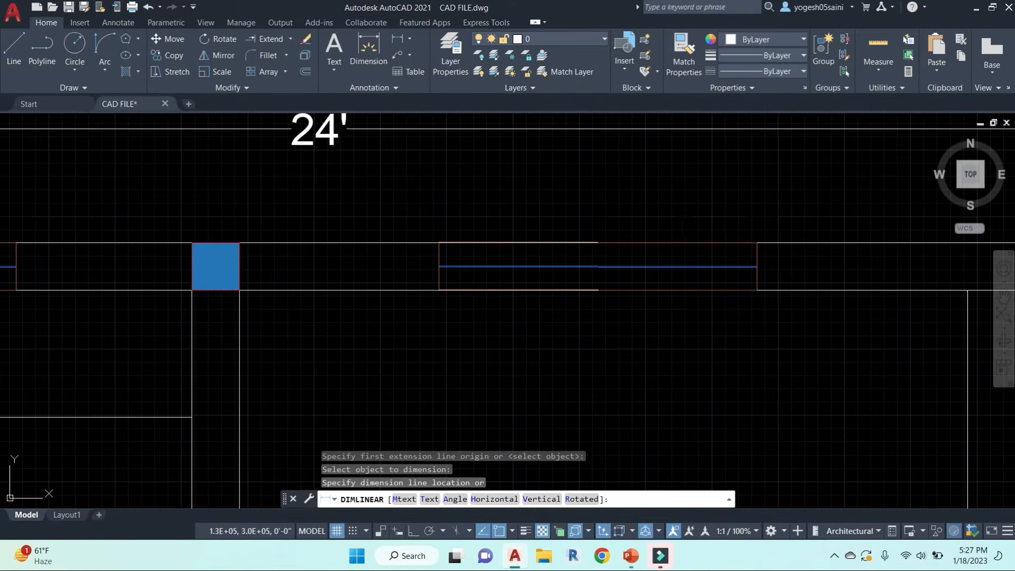
pyautogui.press('Escape')
pyautogui.press('Escape')
pyautogui.click(539, 244)
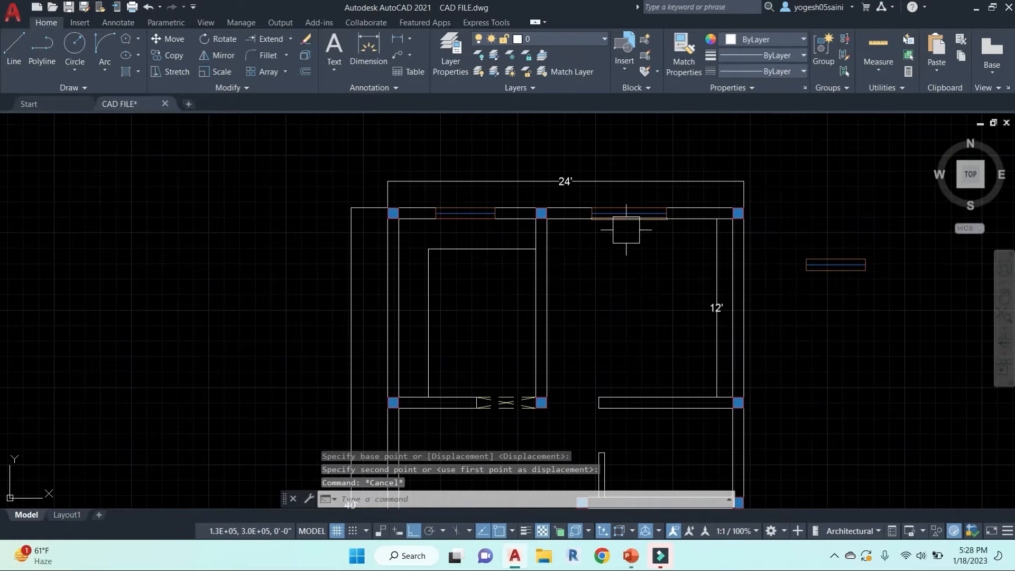
# Step: Convert all the lines of the widened window between the middle and right columns into a block named w-2
pyautogui.scroll(4, 625, 230)
pyautogui.click(503, 150)
pyautogui.click(754, 311)
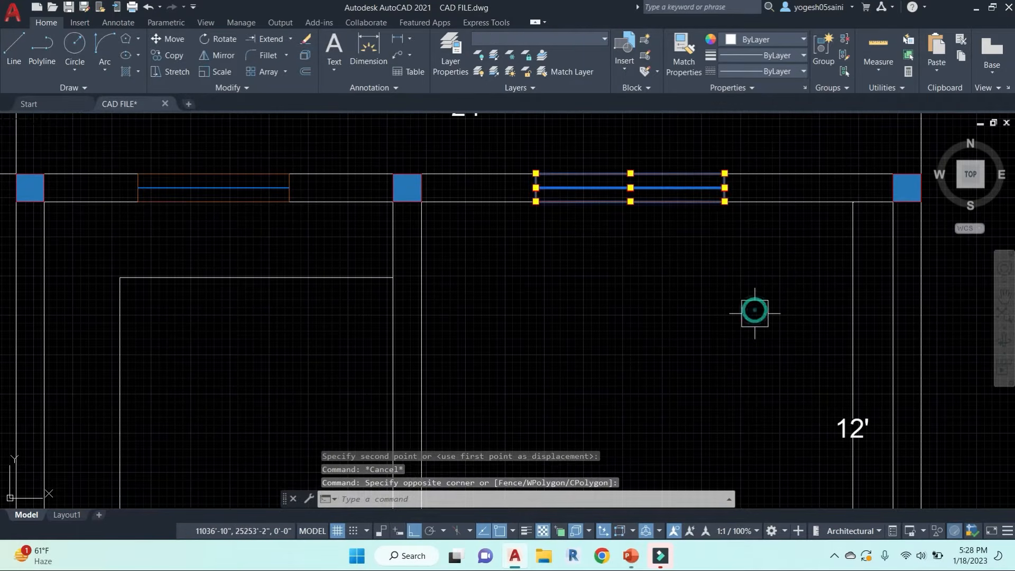
pyautogui.moveTo(662, 296); pyautogui.dragTo(625, 355, button='middle')
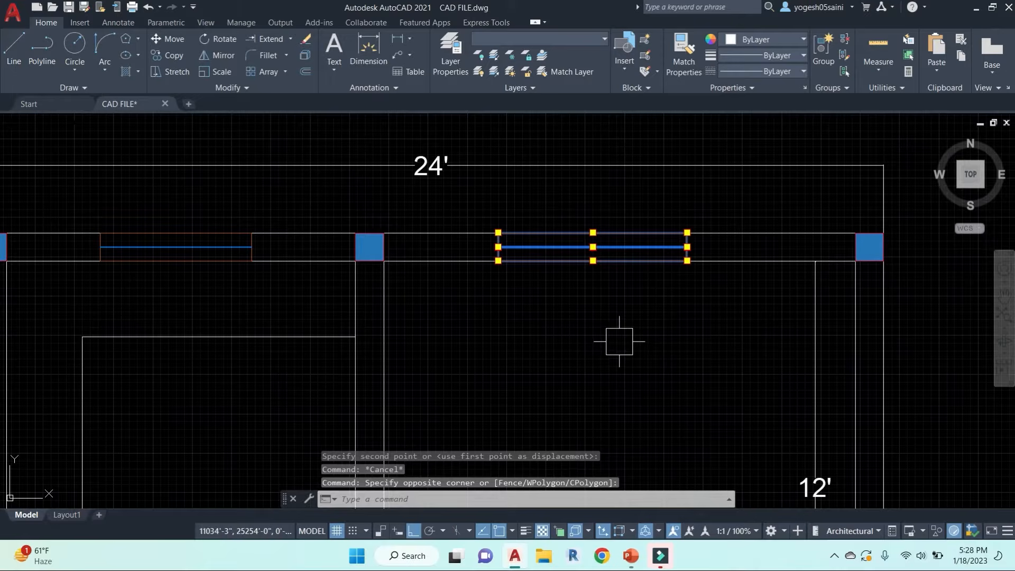
pyautogui.write('b')
pyautogui.press('Return')
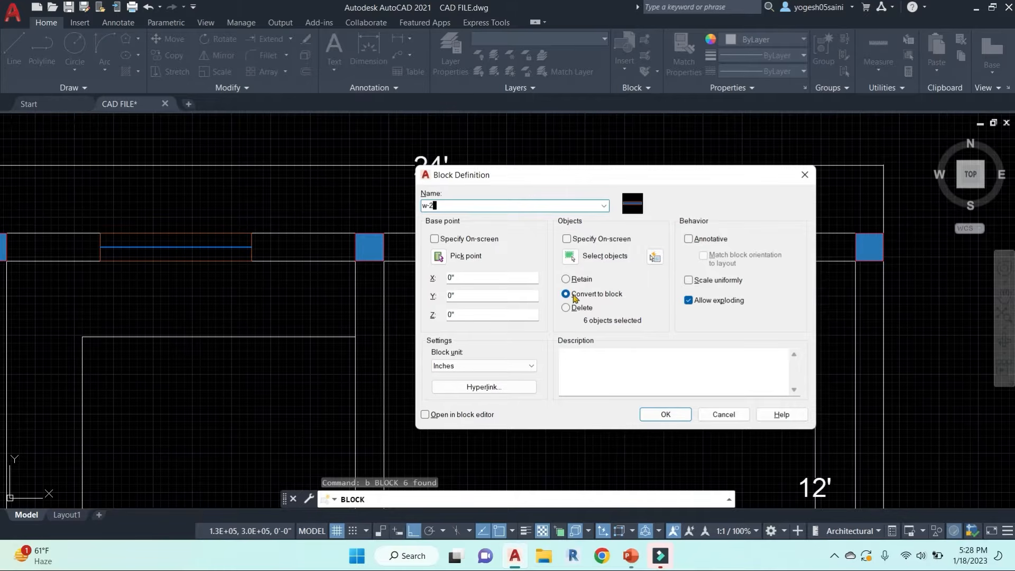
pyautogui.click(665, 415)
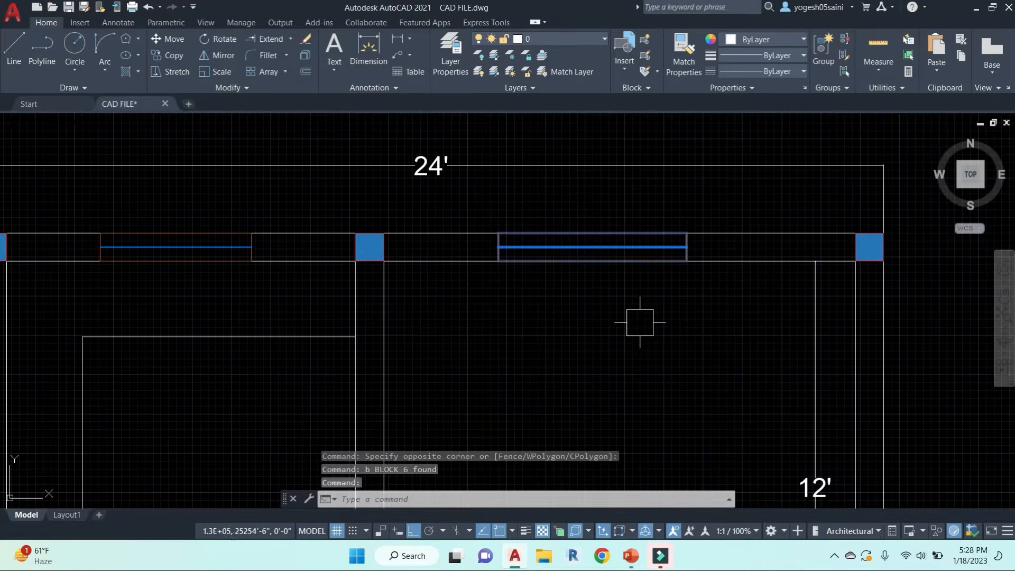
# Step: Copy the w-2 window by its lower-right corner into the short front wall at the bottom of the plan, beside the entrance steps
pyautogui.press('Return')
pyautogui.click(686, 260)
pyautogui.scroll(-3, 598, 405)
pyautogui.moveTo(598, 407); pyautogui.dragTo(675, 136, button='middle')
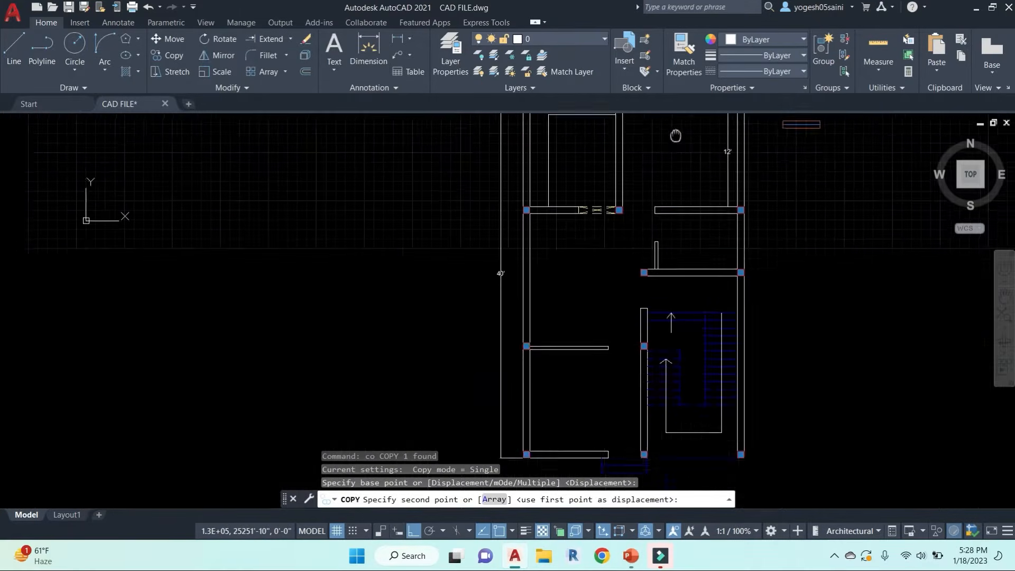
pyautogui.moveTo(596, 382); pyautogui.dragTo(624, 295, button='middle')
pyautogui.scroll(6, 624, 296)
pyautogui.press('Escape')
pyautogui.press('Escape')
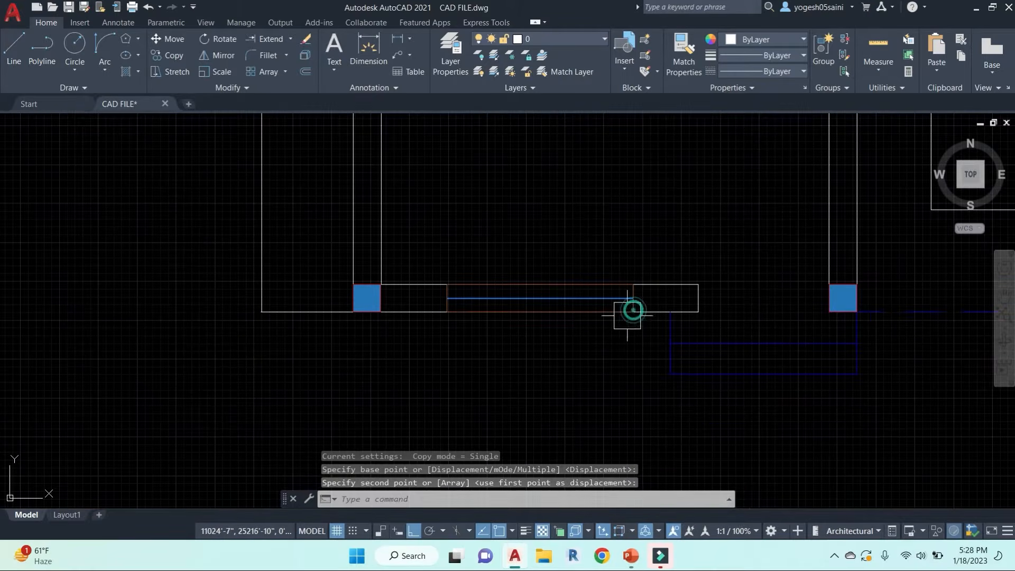
# Step: Copy the spare window block outside the plan straight down to an empty spot below it
pyautogui.scroll(-6, 622, 357)
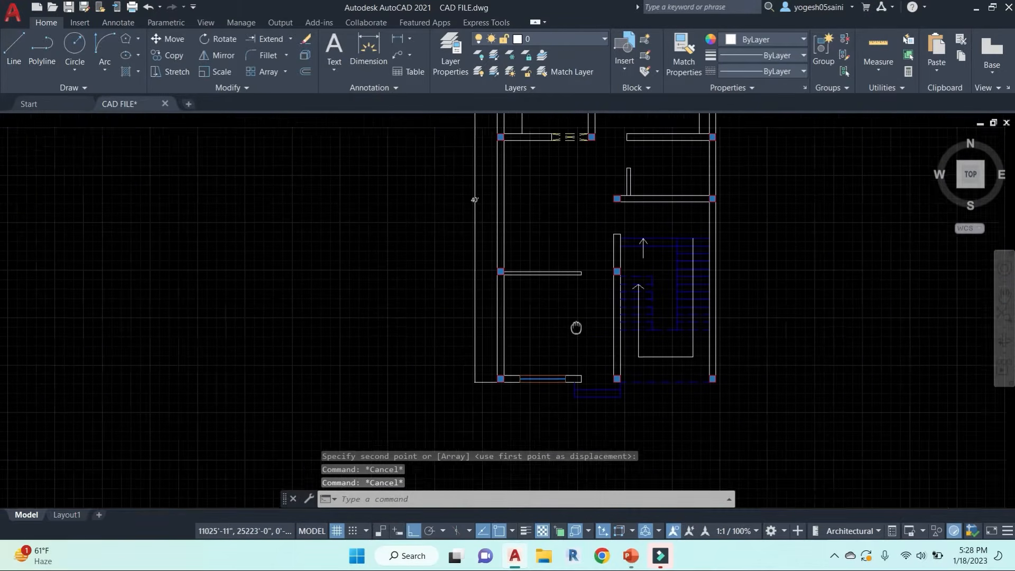
pyautogui.scroll(-1, 582, 335)
pyautogui.scroll(4, 566, 364)
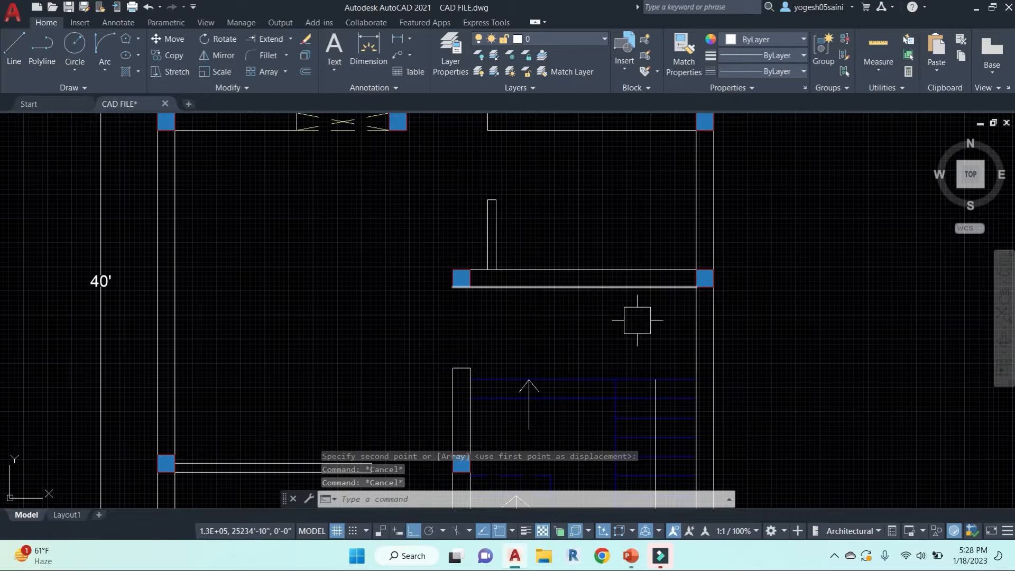
pyautogui.scroll(-4, 628, 301)
pyautogui.scroll(-1, 625, 292)
pyautogui.press('Escape')
pyautogui.scroll(5, 673, 197)
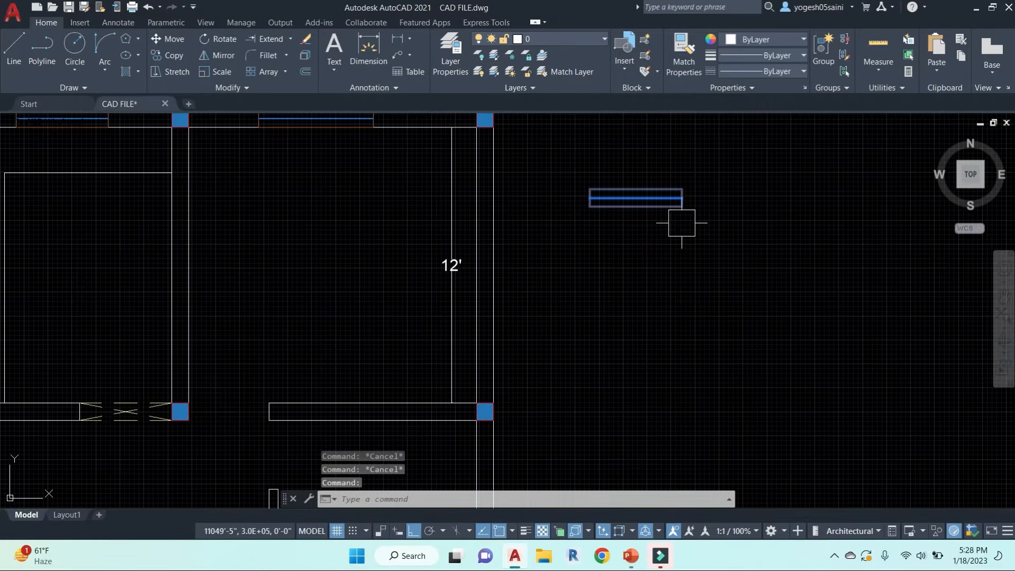
pyautogui.click(667, 196)
pyautogui.write('o')
pyautogui.press('Return')
pyautogui.click(706, 252)
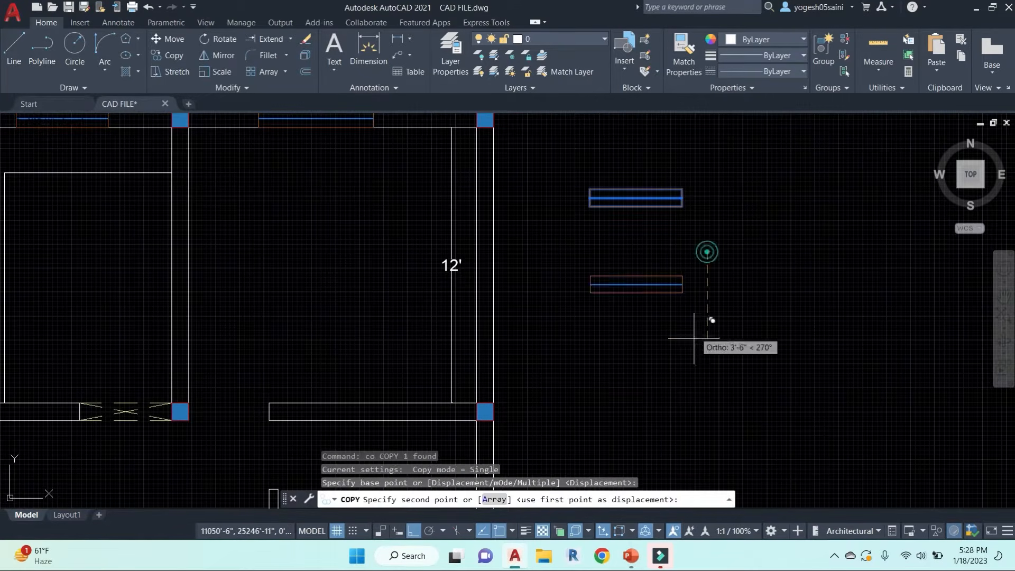
pyautogui.click(688, 433)
pyautogui.press('Escape')
# Step: Explode the lower copy of the window block outside the plan
pyautogui.moveTo(715, 419); pyautogui.dragTo(725, 317, button='middle')
pyautogui.click(730, 323)
pyautogui.click(570, 214)
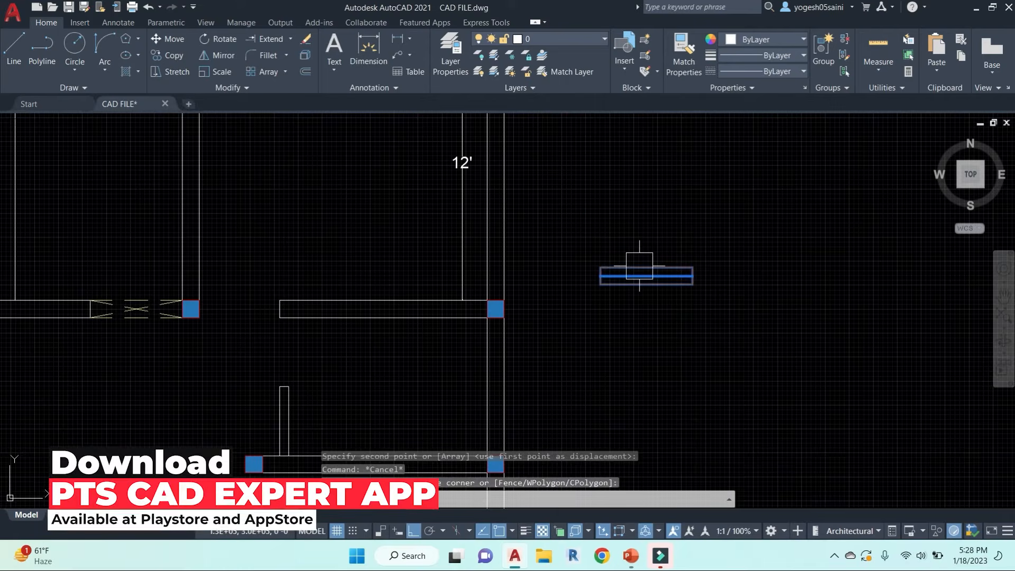
pyautogui.write('x')
pyautogui.press('Return')
pyautogui.scroll(5, 630, 291)
pyautogui.press('Escape')
pyautogui.press('Escape')
# Step: Measure the exploded window's lower edge from end to end with a linear dimension, without placing it
pyautogui.write('dli')
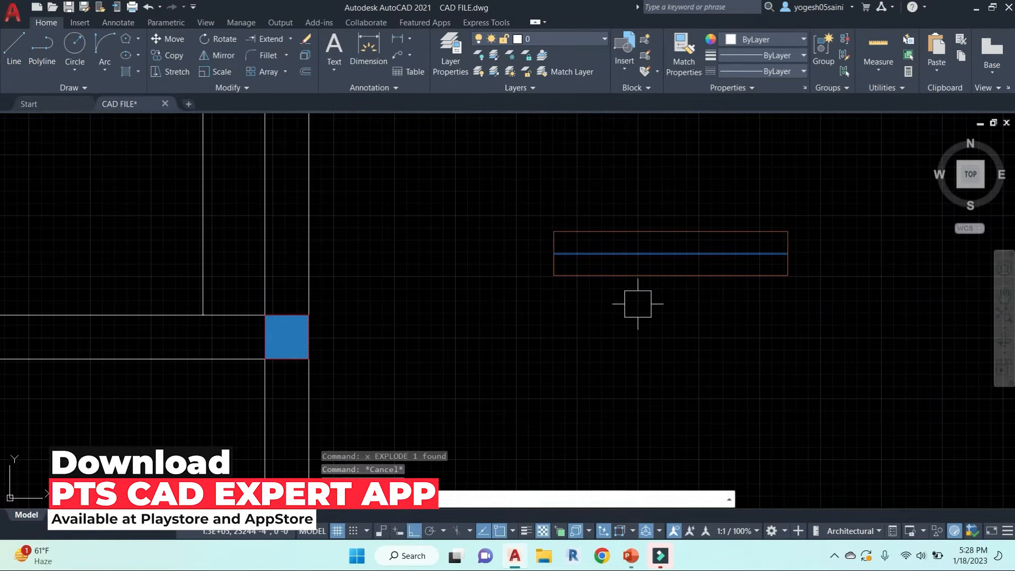
pyautogui.press('Return')
pyautogui.click(553, 275)
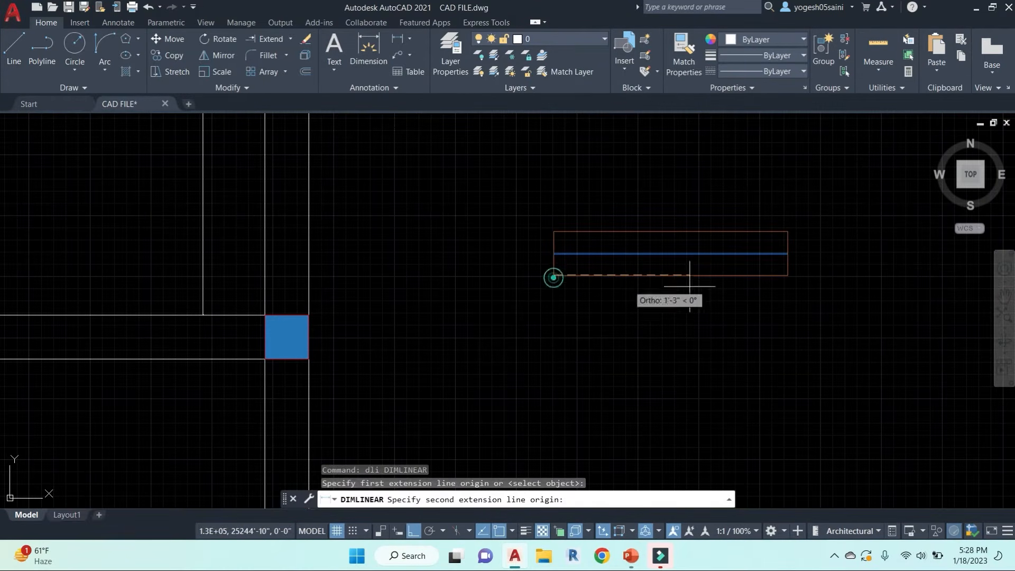
pyautogui.click(788, 275)
pyautogui.press('Escape')
pyautogui.press('Escape')
pyautogui.press('Escape')
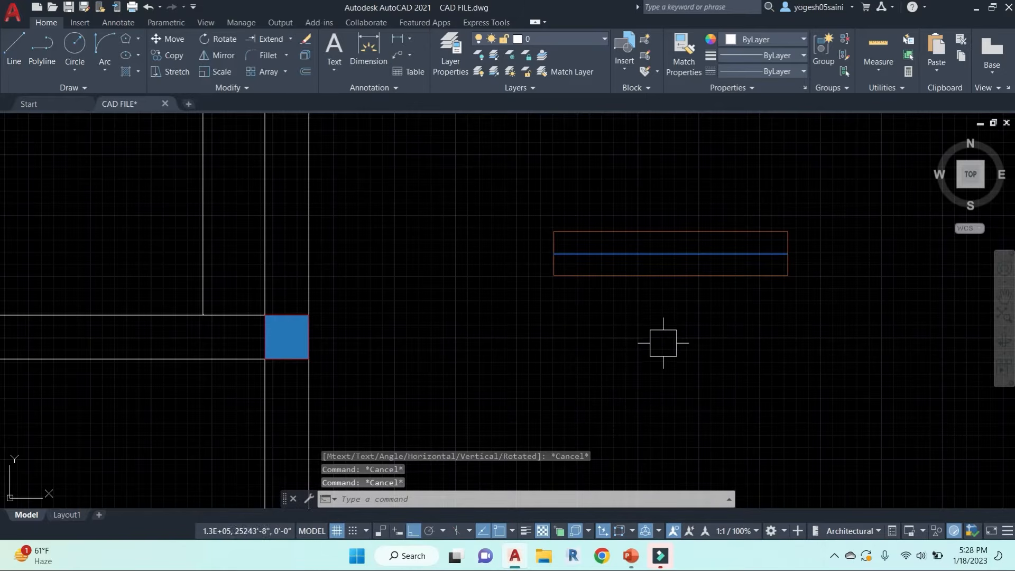
# Step: Stretch the left end of the exploded window 2' to the right to shorten the window
pyautogui.write('s')
pyautogui.press('Return')
pyautogui.click(617, 354)
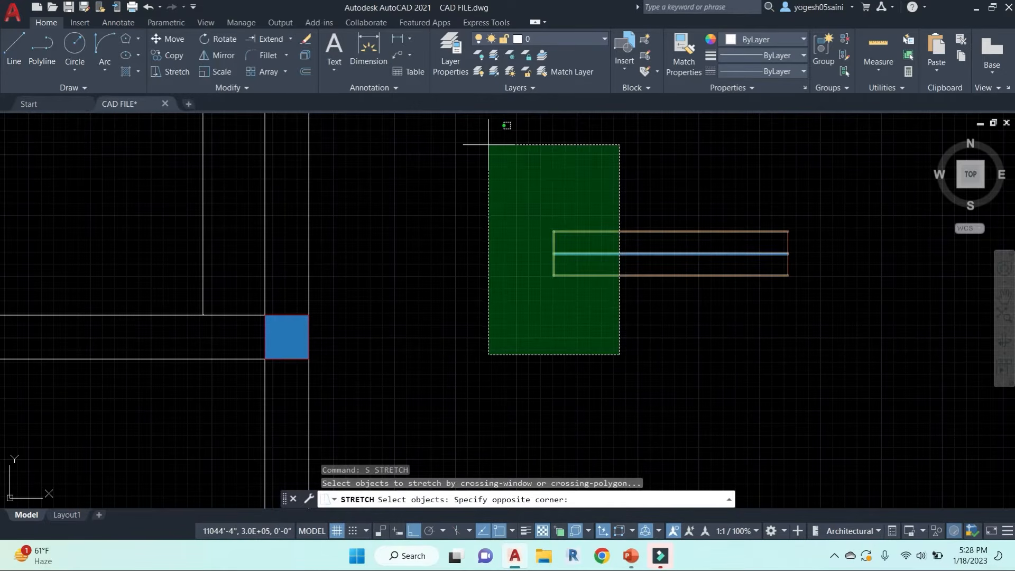
pyautogui.click(488, 145)
pyautogui.press('Return')
pyautogui.click(525, 172)
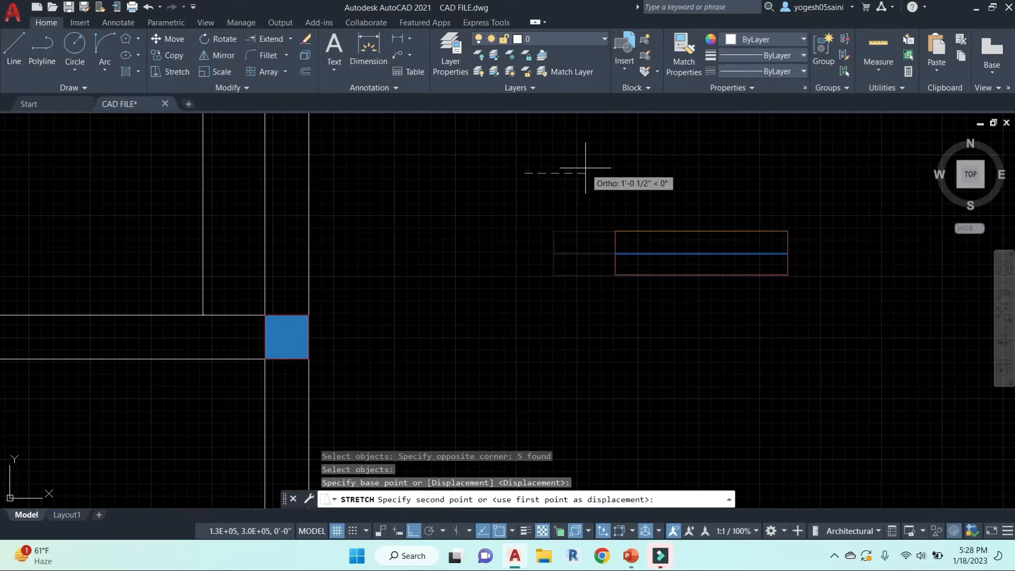
pyautogui.write("2'")
pyautogui.press('Return')
# Step: Set the linetype of all the shortened window's lines to HIDDEN
pyautogui.click(819, 362)
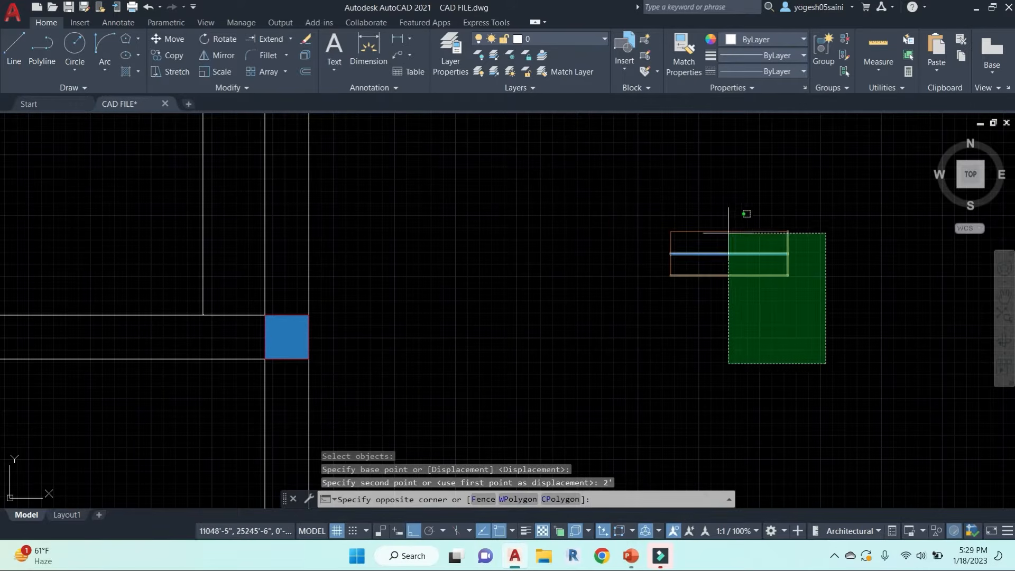
pyautogui.click(612, 203)
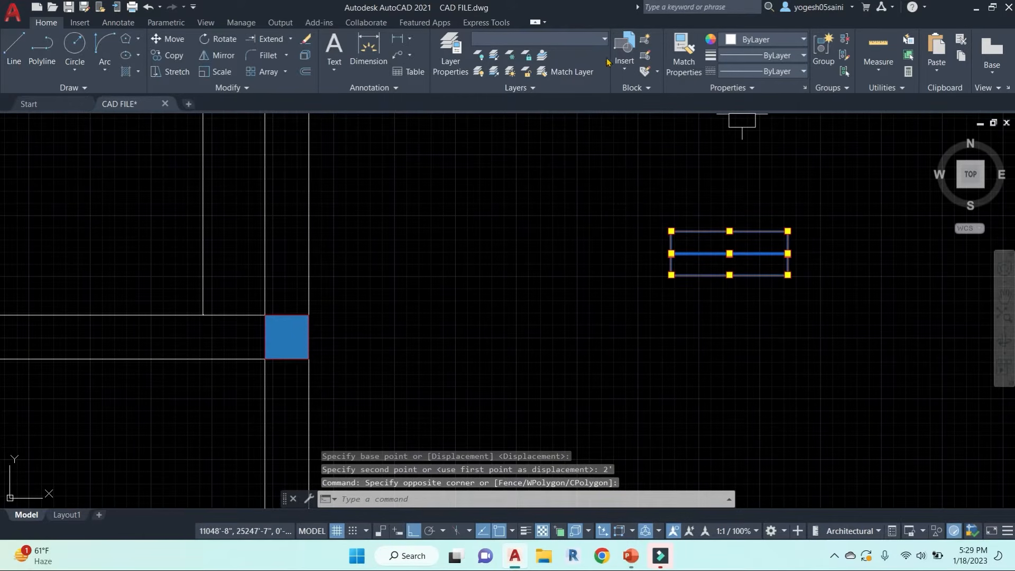
pyautogui.click(790, 74)
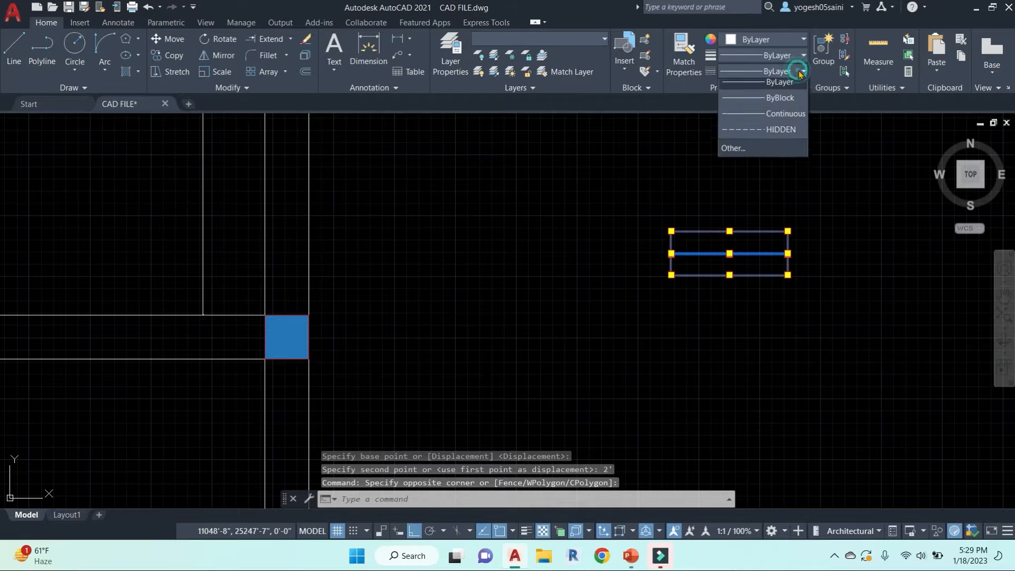
pyautogui.click(761, 136)
# Step: Define the shortened hidden-line window as a block, converting the selected objects
pyautogui.click(820, 344)
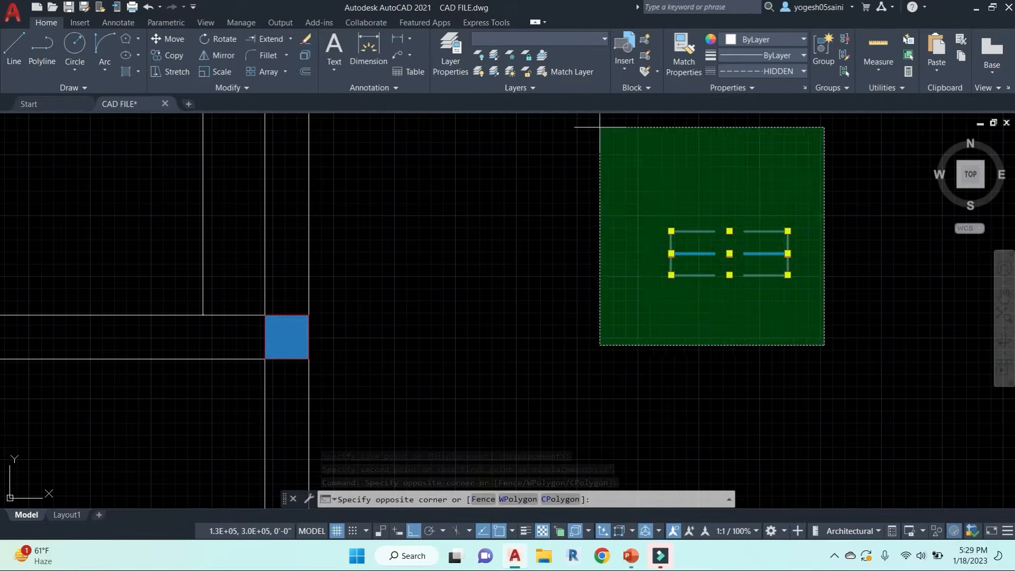
pyautogui.click(603, 204)
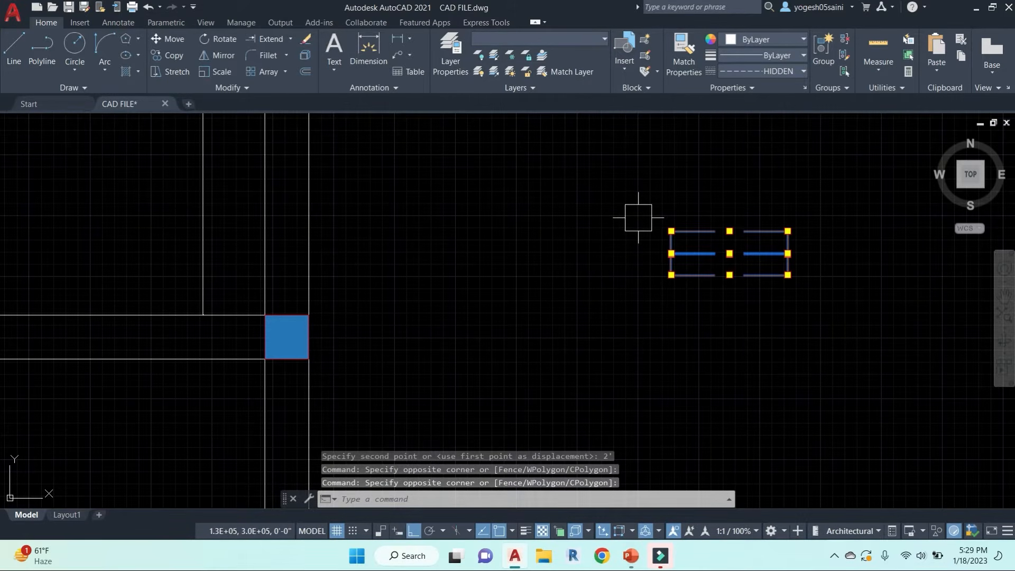
pyautogui.write('b')
pyautogui.press('Return')
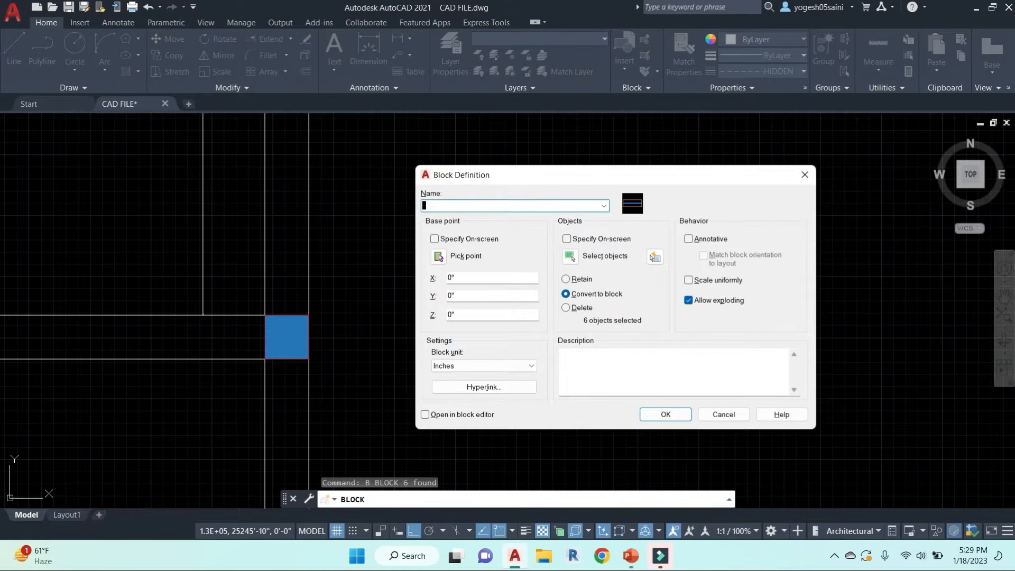
pyautogui.click(665, 414)
pyautogui.press('Escape')
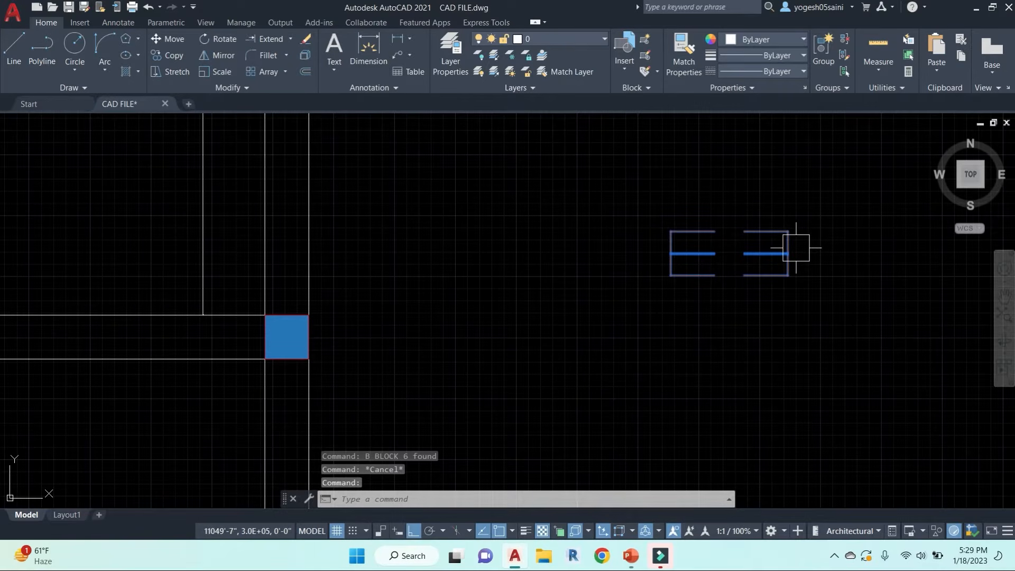
# Step: Copy the hidden-line window by its lower-right corner and paste it as a block into the horizontal wall above the staircase
pyautogui.hotkey('ctrl', 'shift', 'c')
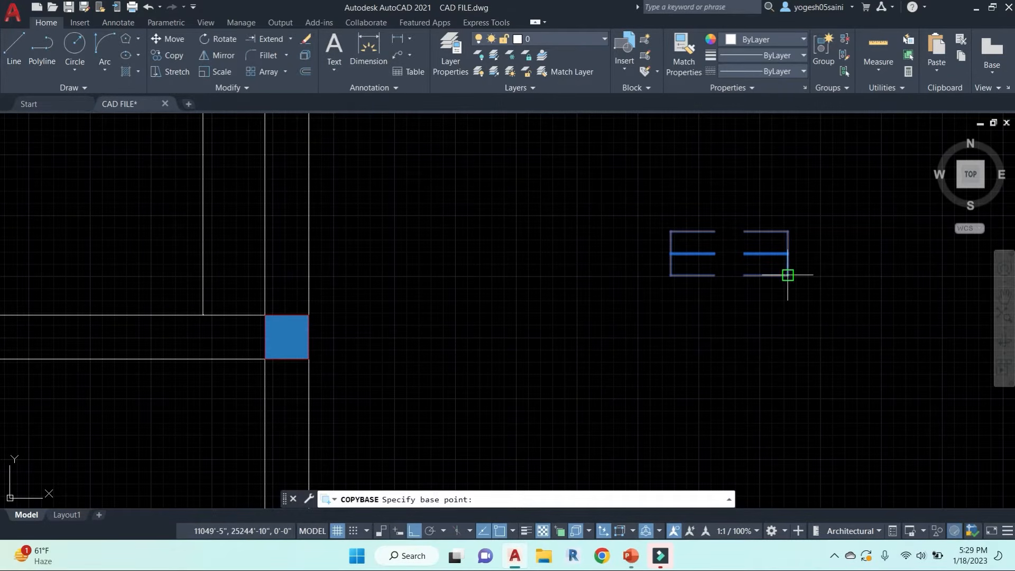
pyautogui.click(787, 275)
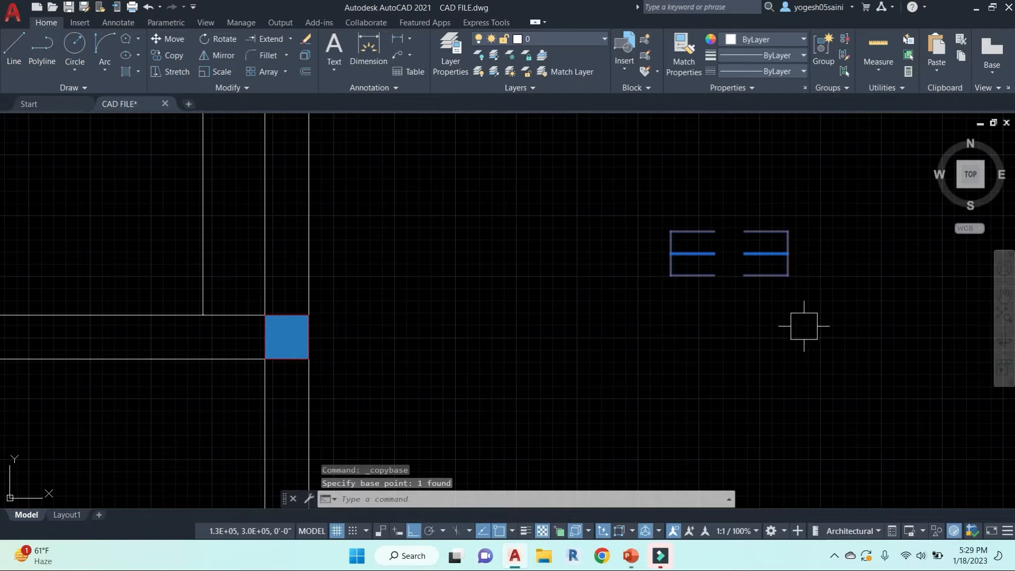
pyautogui.hotkey('ctrl', 'shift', 'v')
pyautogui.moveTo(680, 205); pyautogui.dragTo(695, 151, button='middle')
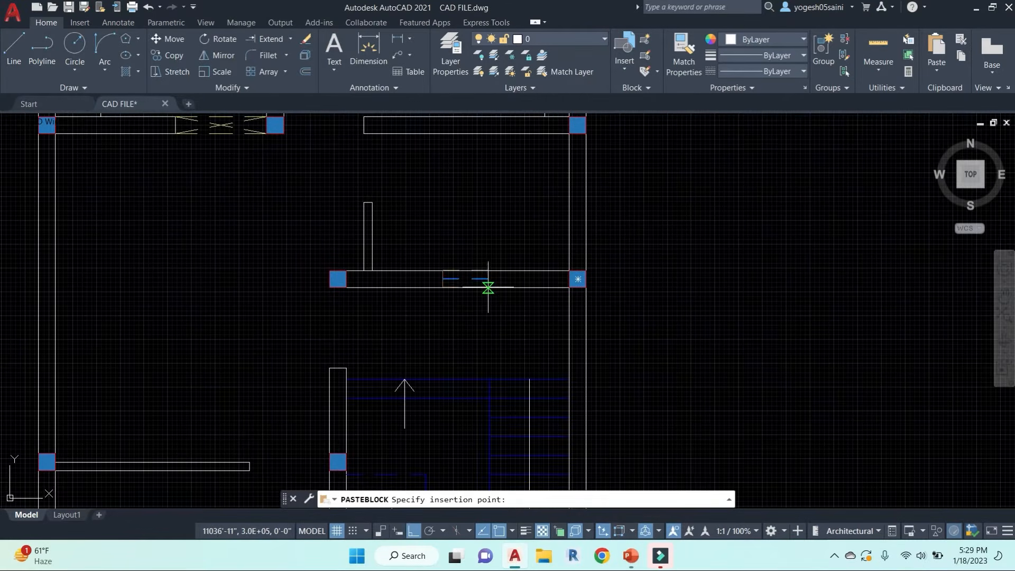
pyautogui.click(492, 288)
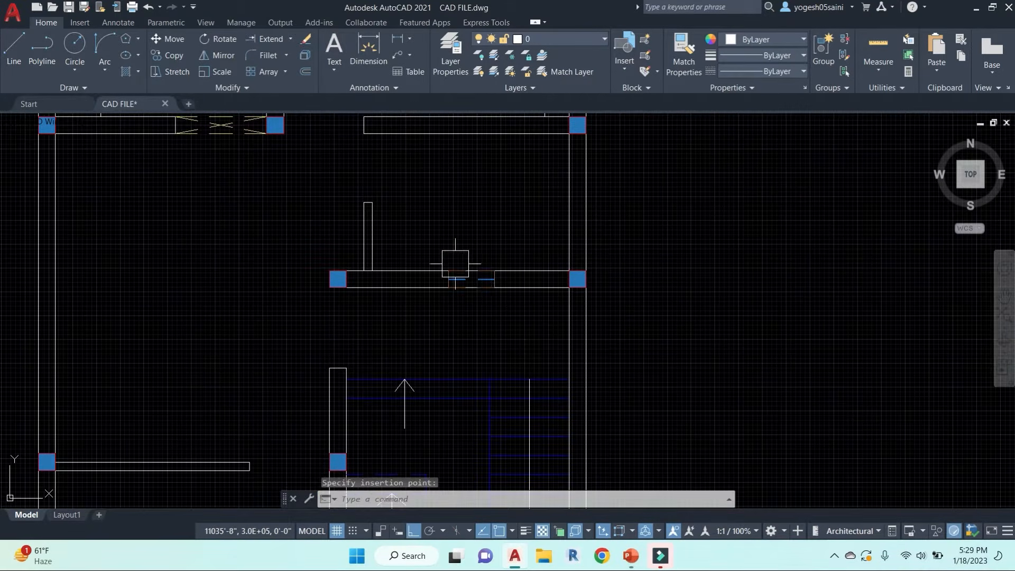
# Step: Review the windows placed in the walls across the whole floor plan
pyautogui.moveTo(492, 302); pyautogui.dragTo(567, 278, button='middle')
pyautogui.scroll(-4, 563, 263)
pyautogui.moveTo(637, 275); pyautogui.dragTo(708, 393, button='middle')
pyautogui.moveTo(526, 446); pyautogui.dragTo(471, 340, button='middle')
pyautogui.moveTo(457, 451); pyautogui.dragTo(455, 378, button='middle')
pyautogui.moveTo(700, 197); pyautogui.dragTo(700, 281, button='middle')
pyautogui.press('Escape')
pyautogui.press('Escape')
pyautogui.press('Escape')
pyautogui.moveTo(672, 240); pyautogui.dragTo(612, 265, button='middle')
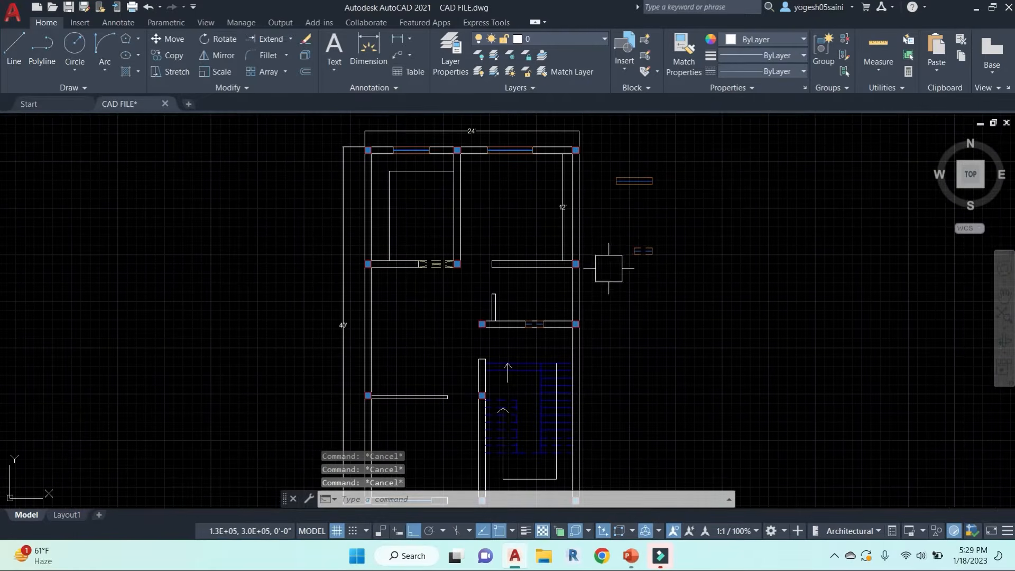
pyautogui.scroll(2, 624, 188)
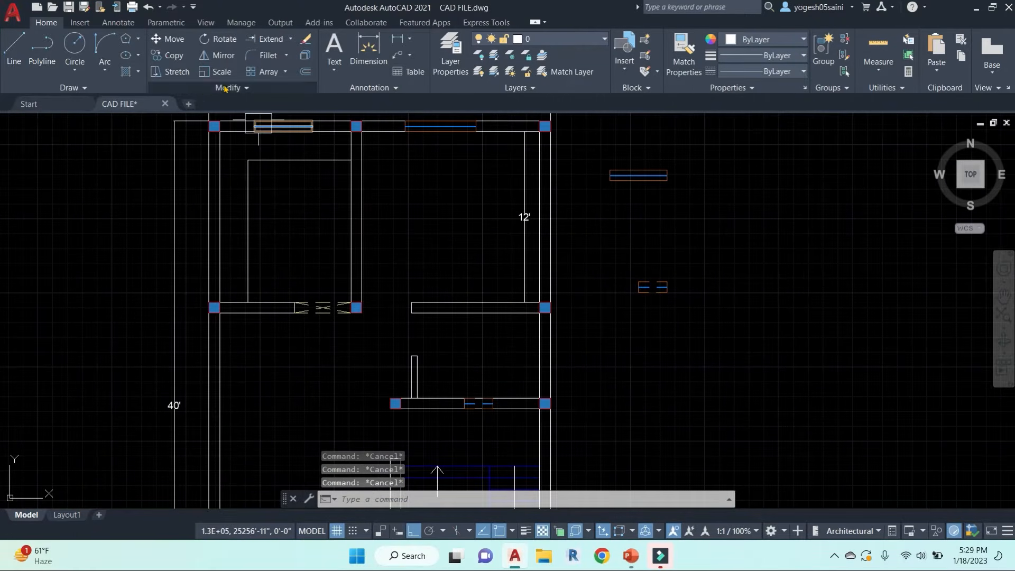
# Step: Open the recent drawing LIVE PROJECT- JULY BATCH.dwg and find its furnished floor plans
pyautogui.click(16, 20)
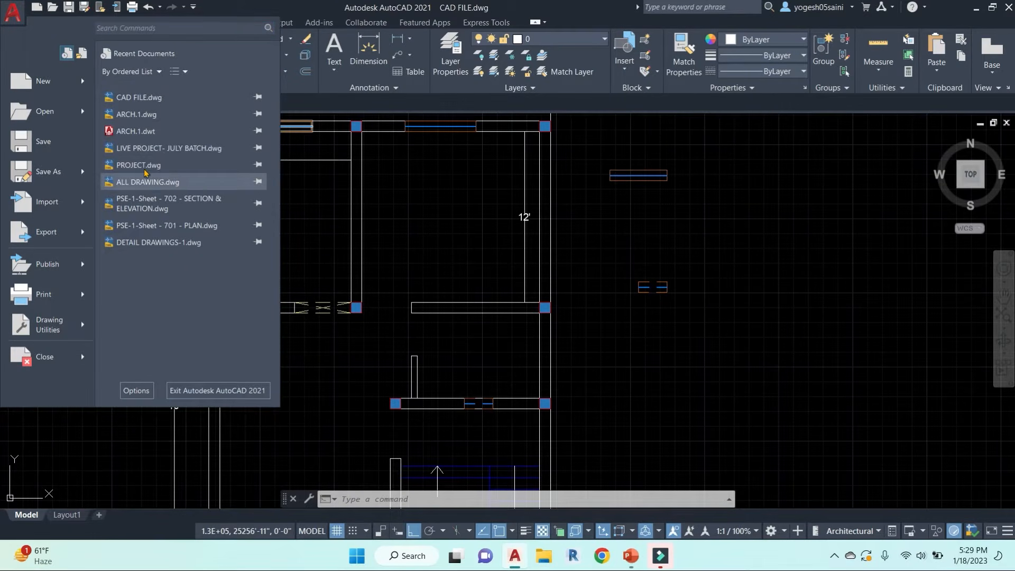
pyautogui.click(153, 149)
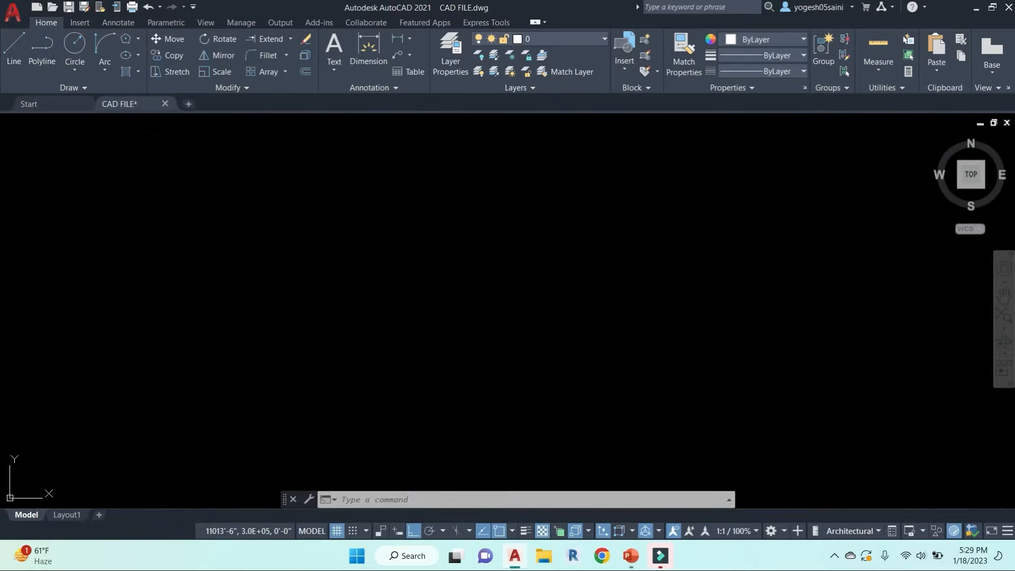
pyautogui.scroll(6, 346, 274)
pyautogui.moveTo(579, 327); pyautogui.dragTo(565, 282, button='middle')
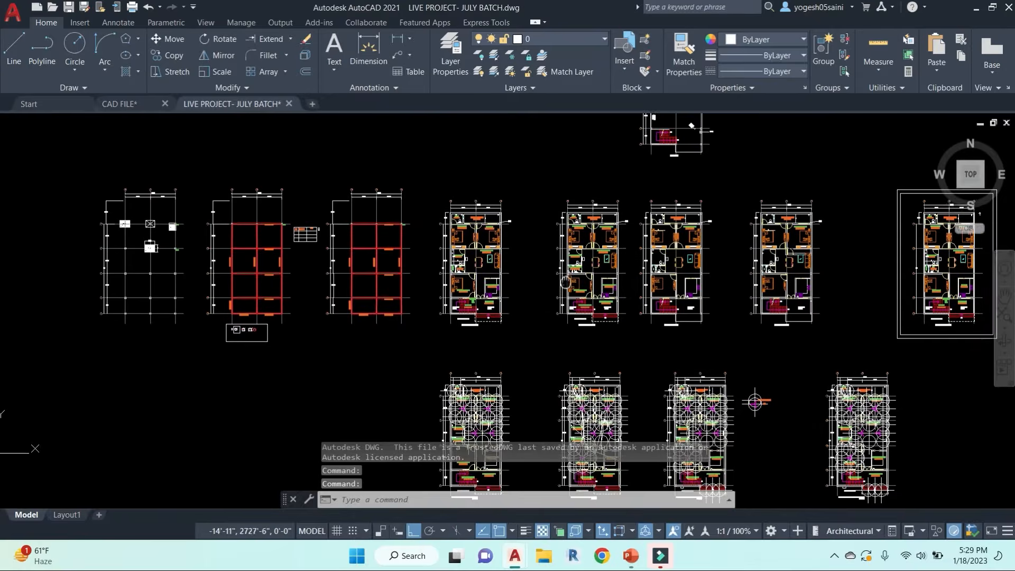
# Step: Select the right bedroom's door, the dining set, the glass table, the bathroom toilet and the small WC fitting in the furnished ground floor plan
pyautogui.scroll(10, 565, 283)
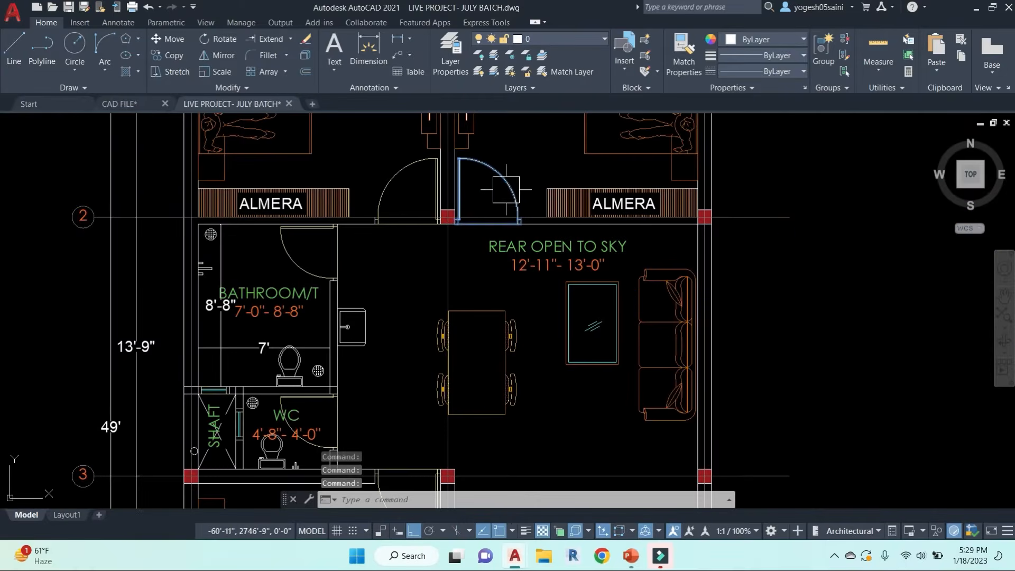
pyautogui.moveTo(541, 207); pyautogui.dragTo(609, 162, button='middle')
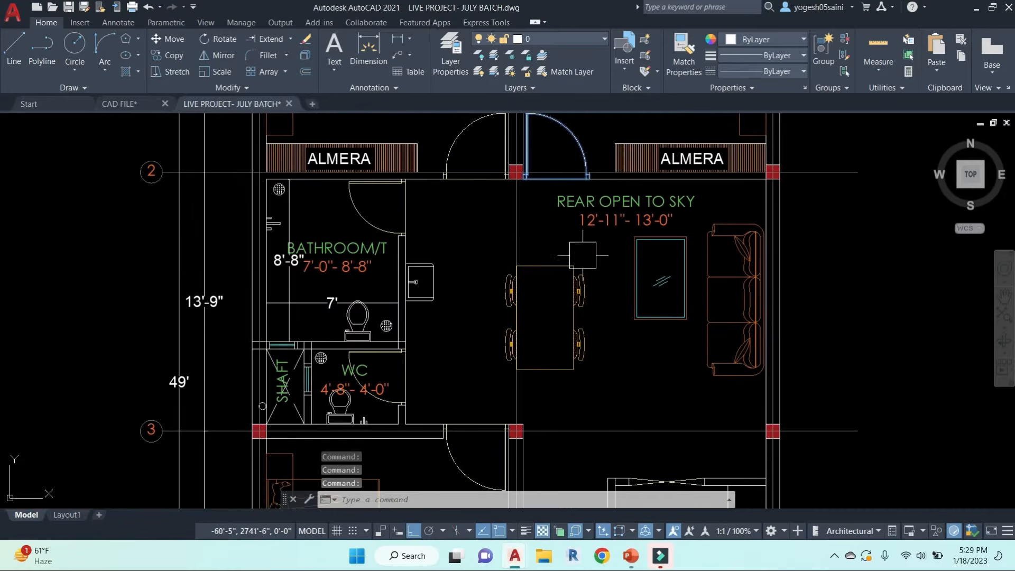
pyautogui.click(569, 297)
pyautogui.click(688, 365)
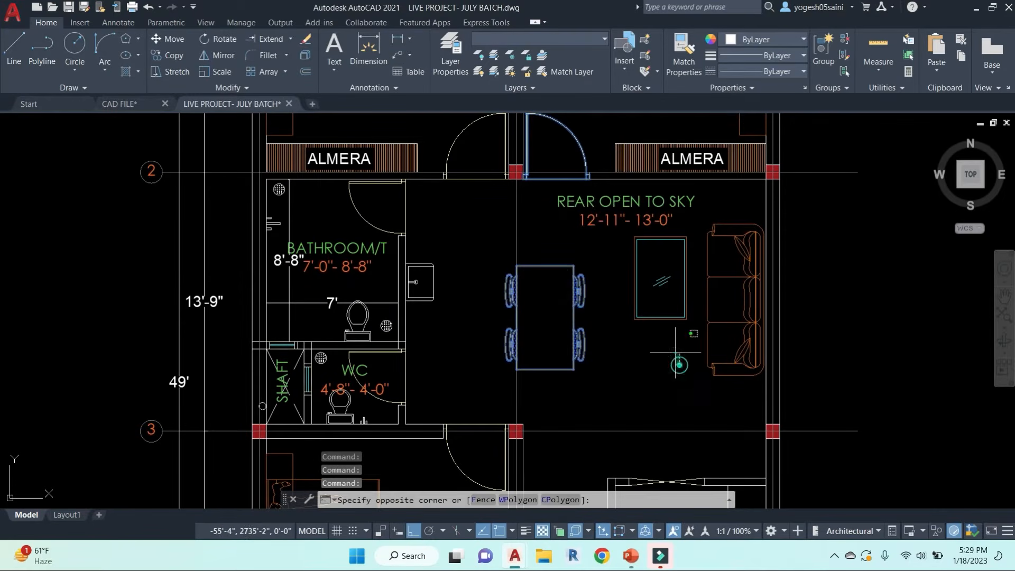
pyautogui.click(600, 232)
pyautogui.scroll(6, 347, 443)
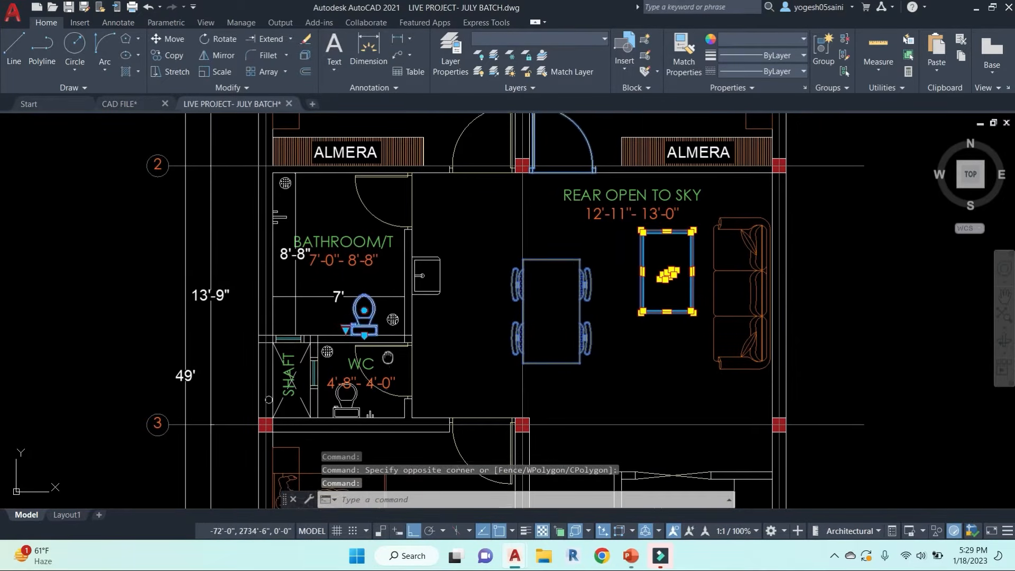
pyautogui.click(416, 354)
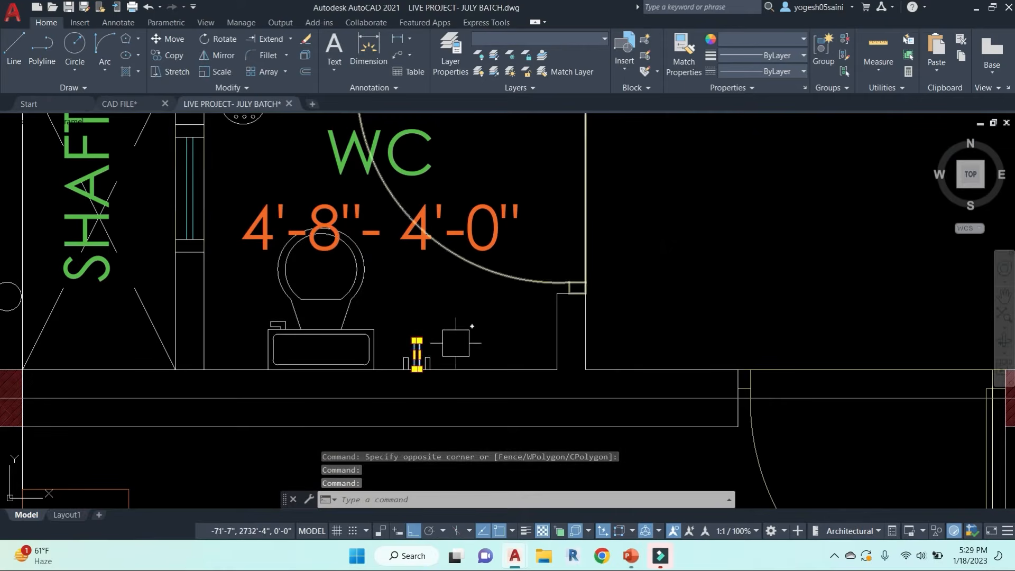
pyautogui.scroll(2, 436, 346)
pyautogui.click(370, 292)
pyautogui.click(492, 396)
pyautogui.scroll(-10, 523, 296)
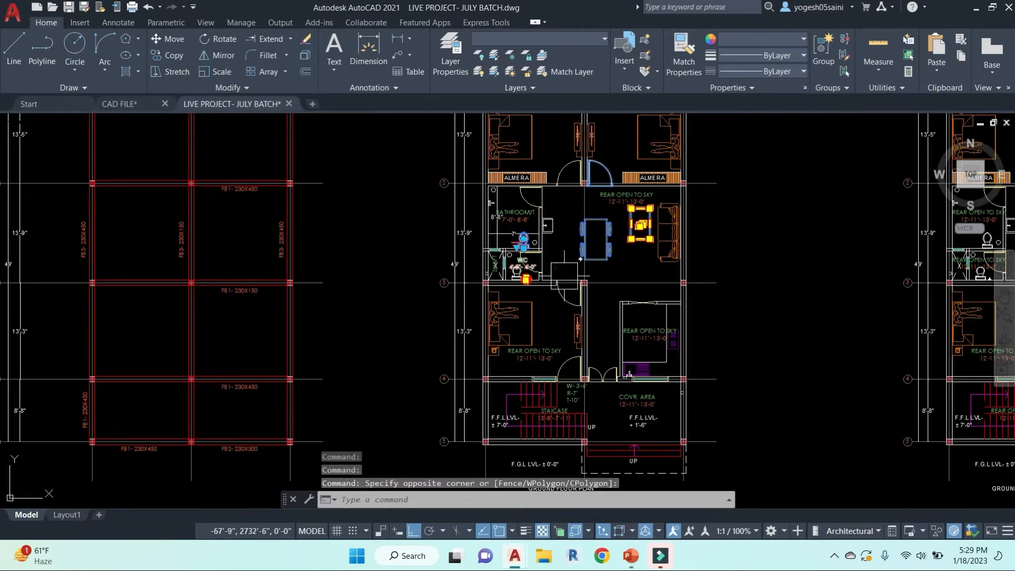
# Step: Add the lower-left room's label and TV unit and the right bedroom's bed to the selection, and copy everything to the clipboard
pyautogui.click(532, 376)
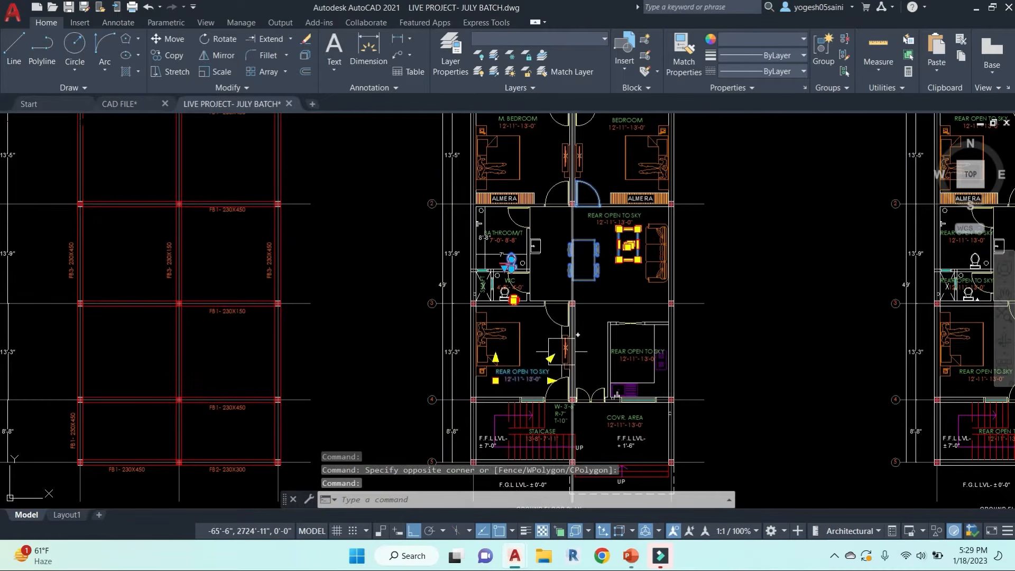
pyautogui.scroll(5, 563, 354)
pyautogui.click(525, 267)
pyautogui.click(593, 412)
pyautogui.scroll(-5, 717, 342)
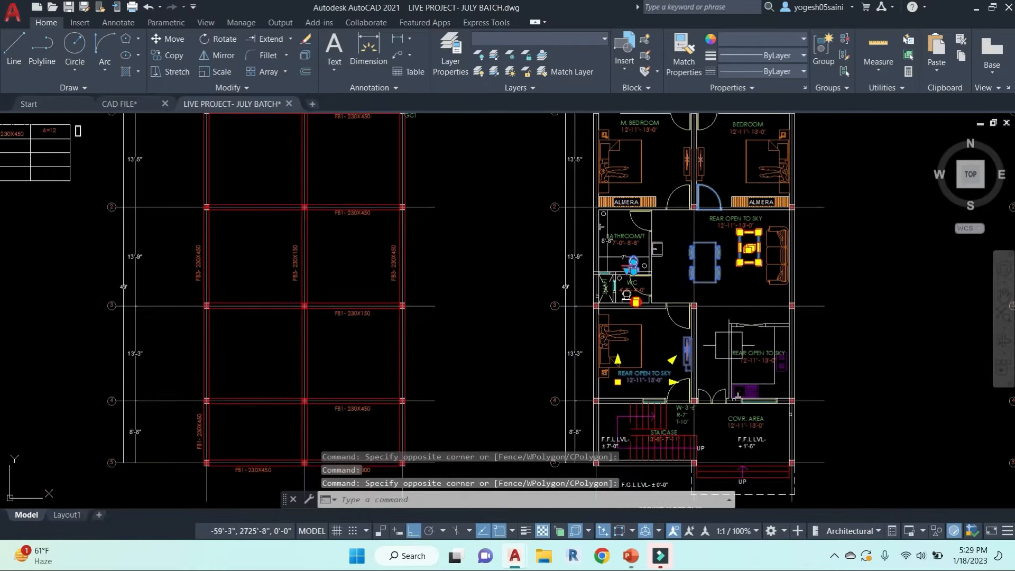
pyautogui.scroll(3, 788, 231)
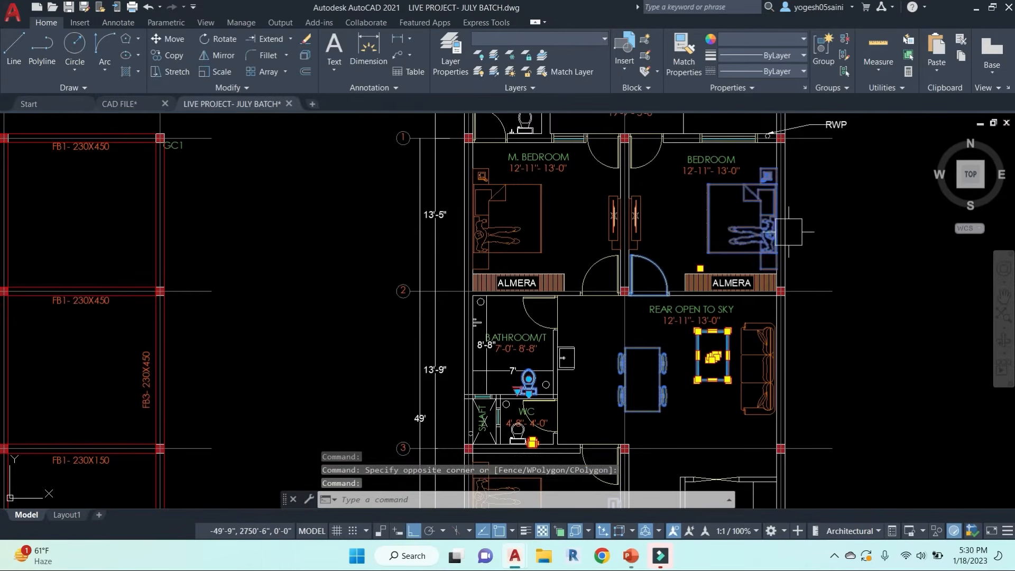
pyautogui.hotkey('ctrl', 'c')
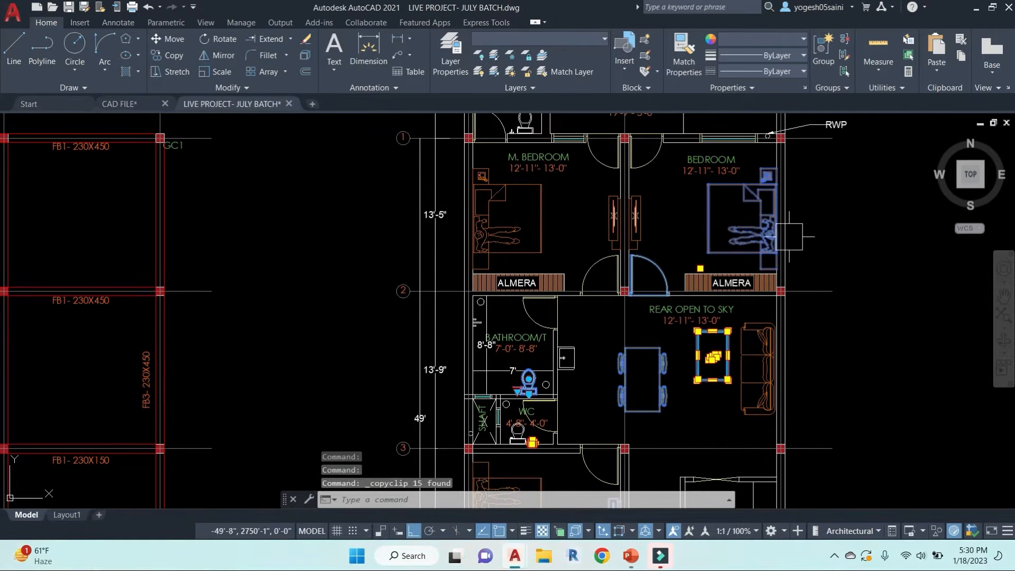
# Step: Paste the copied furniture, door and fixtures into CAD FILE, in the empty area to the right of the floor plan
pyautogui.click(141, 106)
pyautogui.hotkey('ctrl', 'v')
pyautogui.scroll(-4, 750, 338)
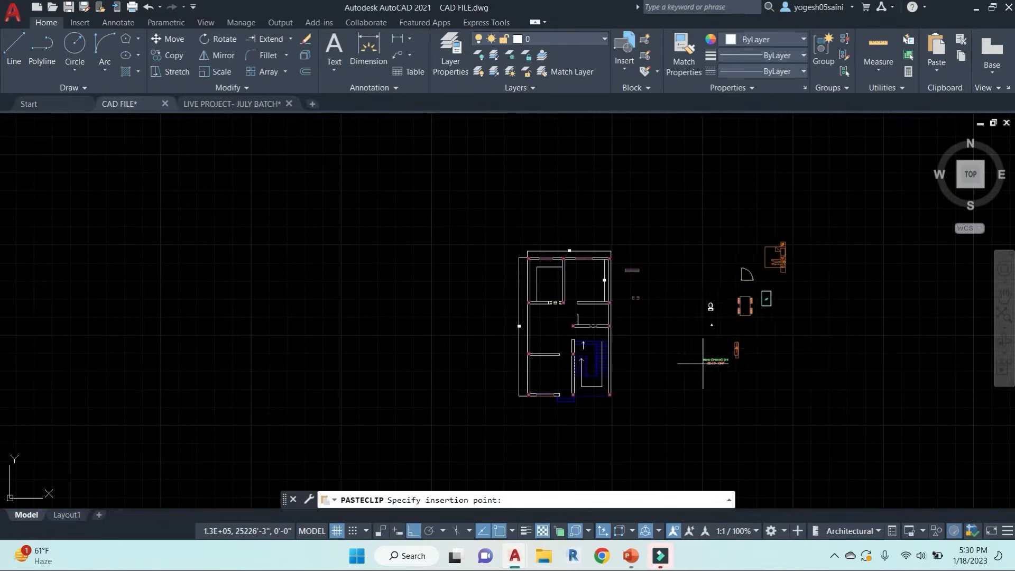
pyautogui.press('Escape')
# Step: Copy the pasted door by its lower-left corner to the column's lower-right corner, filling the upper-right room's doorway
pyautogui.scroll(4, 707, 257)
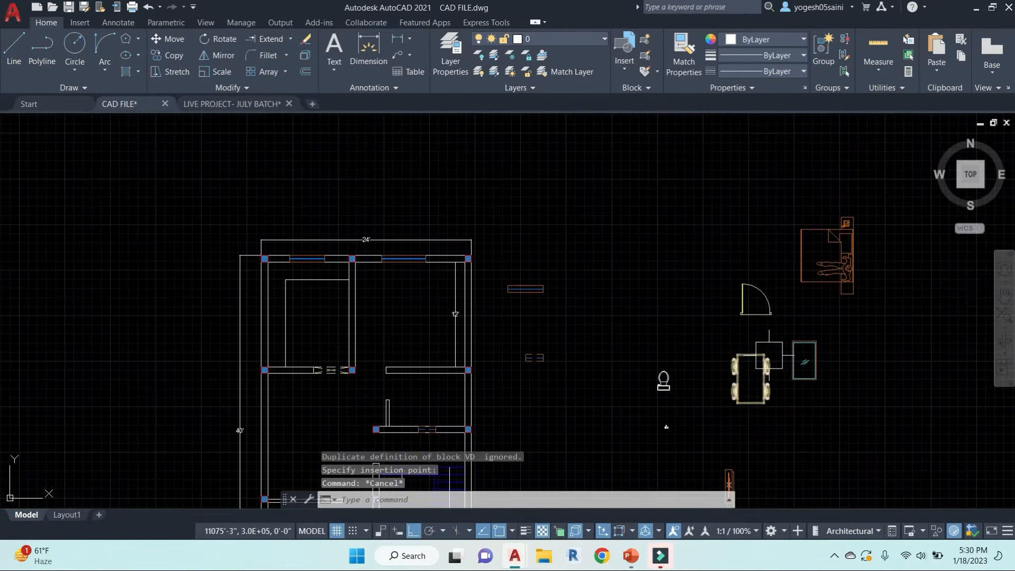
pyautogui.moveTo(666, 426); pyautogui.dragTo(654, 339, button='middle')
pyautogui.scroll(4, 799, 286)
pyautogui.scroll(-2, 746, 258)
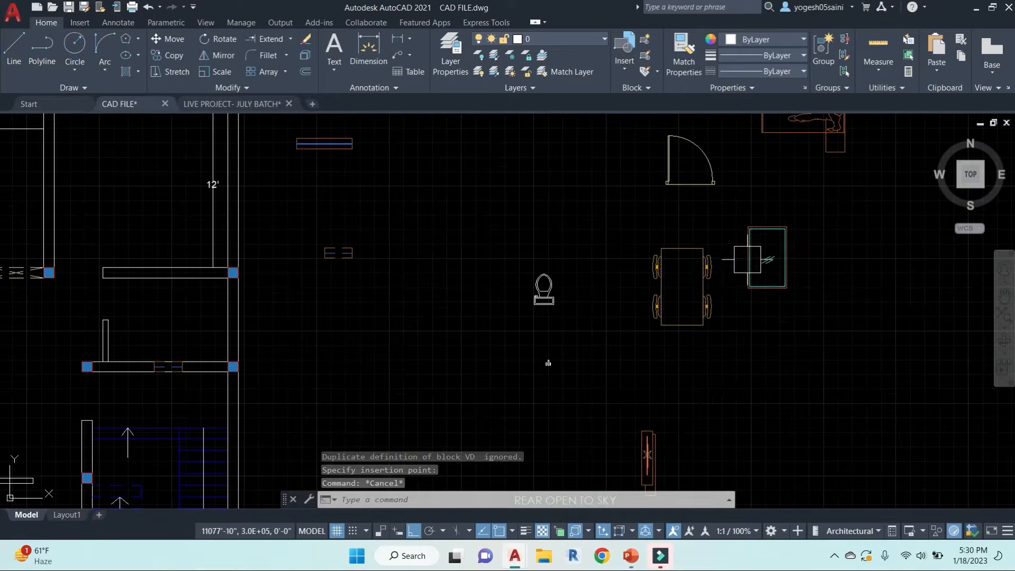
pyautogui.moveTo(725, 289); pyautogui.dragTo(761, 327, button='middle')
pyautogui.click(735, 221)
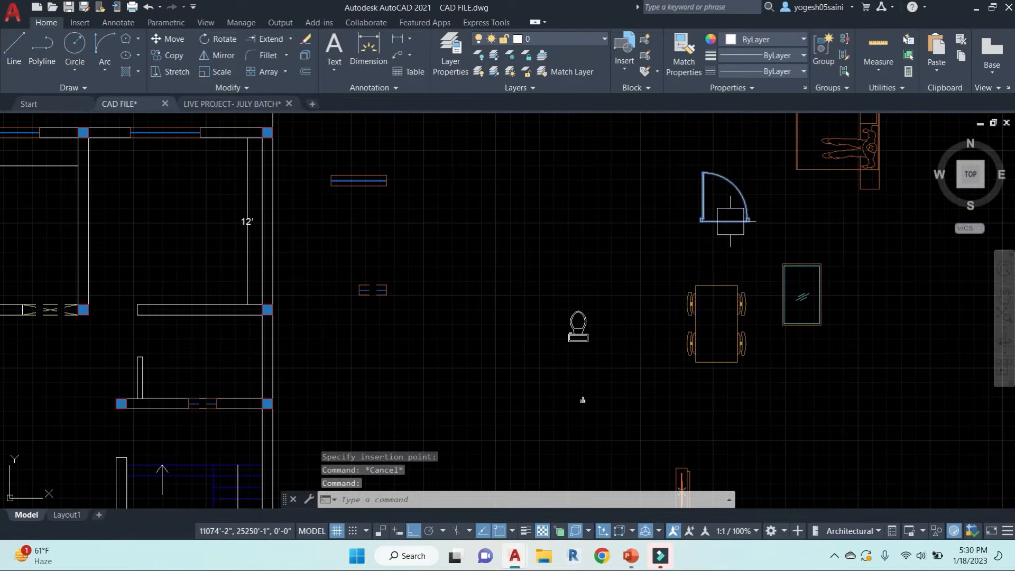
pyautogui.write('co')
pyautogui.press('Return')
pyautogui.scroll(3, 689, 231)
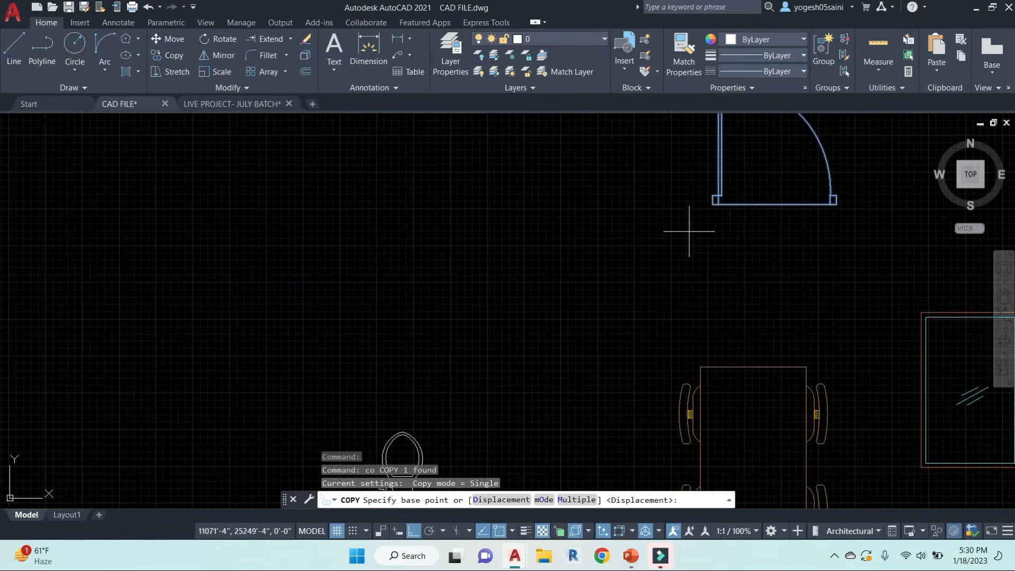
pyautogui.scroll(2, 708, 209)
pyautogui.click(722, 204)
pyautogui.scroll(-5, 502, 222)
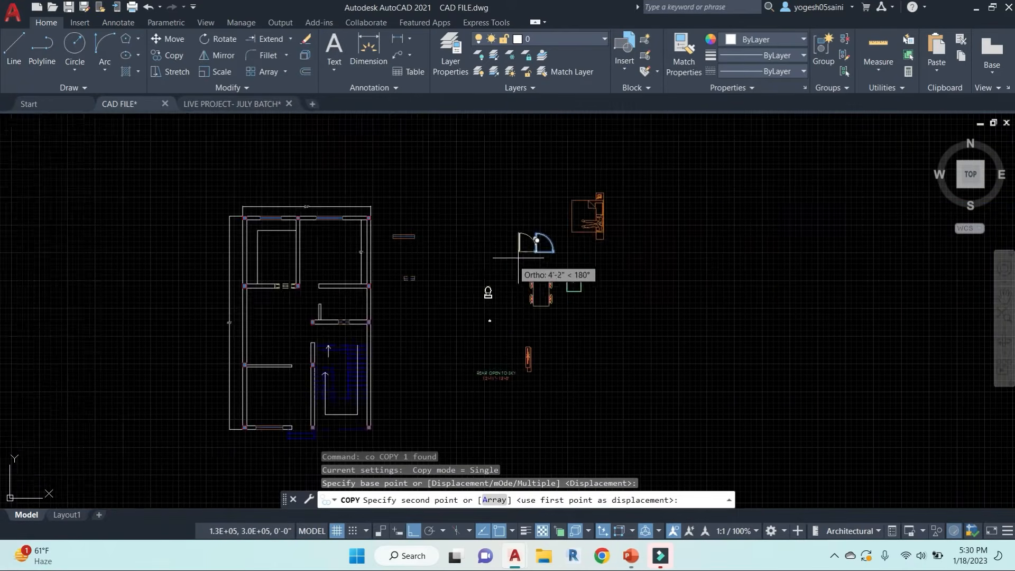
pyautogui.scroll(6, 550, 283)
pyautogui.click(479, 215)
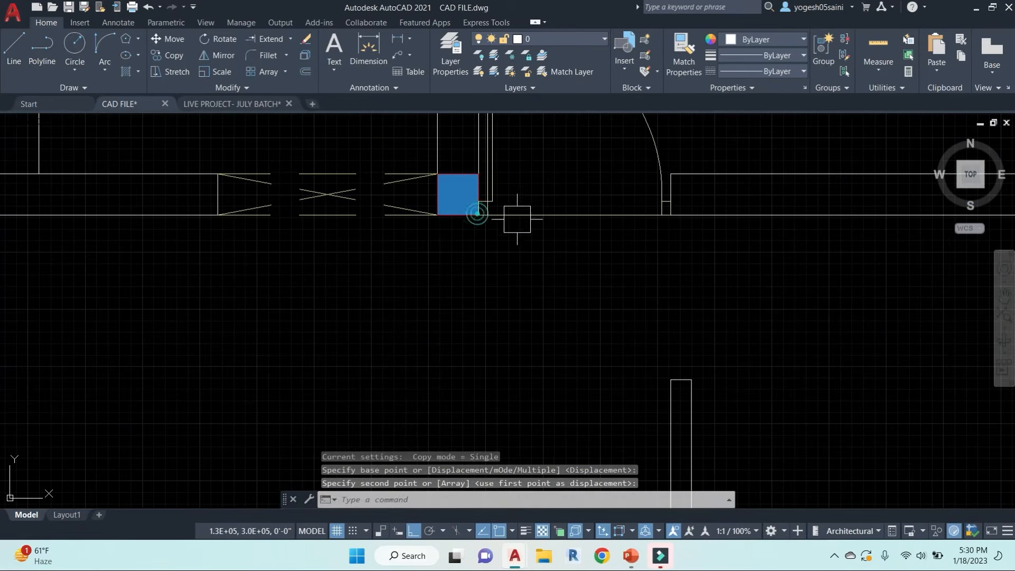
# Step: Copy the upper-right room's door by its lower-right corner into the front entrance doorway, against the column beside the stairs
pyautogui.press('Escape')
pyautogui.scroll(-5, 601, 255)
pyautogui.moveTo(607, 274); pyautogui.dragTo(607, 266, button='middle')
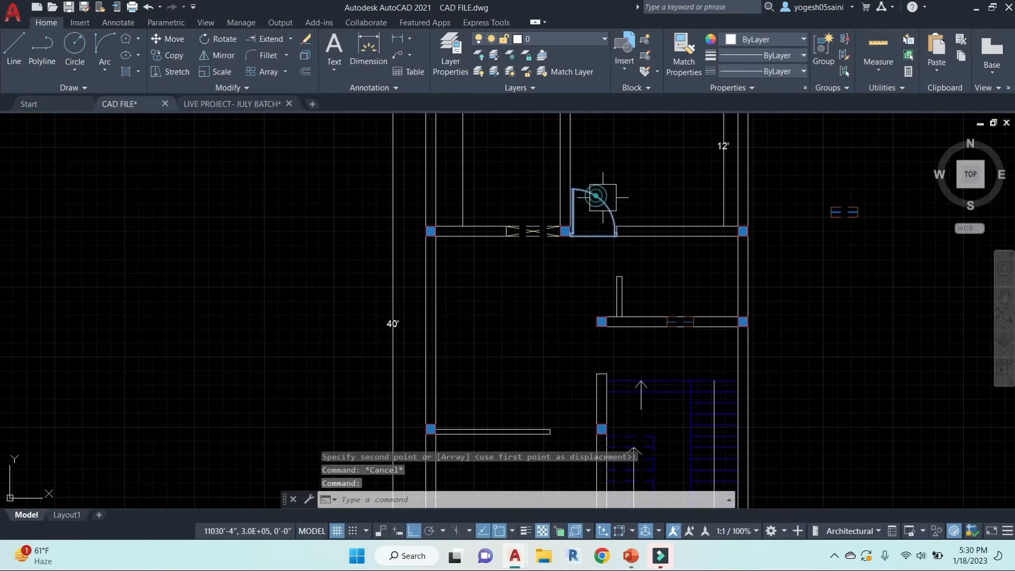
pyautogui.write('co')
pyautogui.press('Return')
pyautogui.scroll(6, 615, 233)
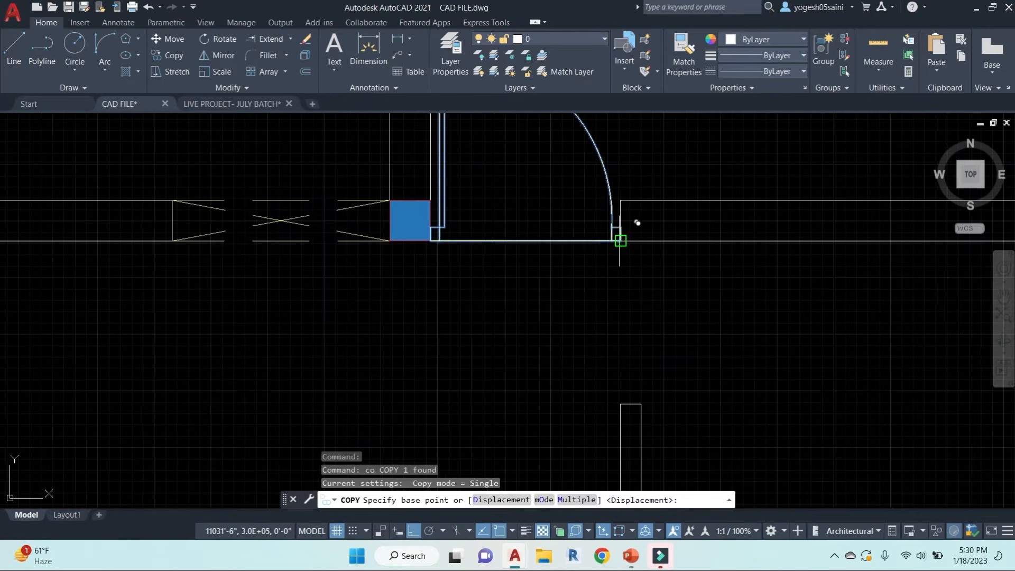
pyautogui.click(616, 233)
pyautogui.scroll(-6, 618, 340)
pyautogui.moveTo(629, 398); pyautogui.dragTo(632, 157, button='middle')
pyautogui.moveTo(618, 276); pyautogui.dragTo(625, 154, button='middle')
pyautogui.scroll(6, 601, 292)
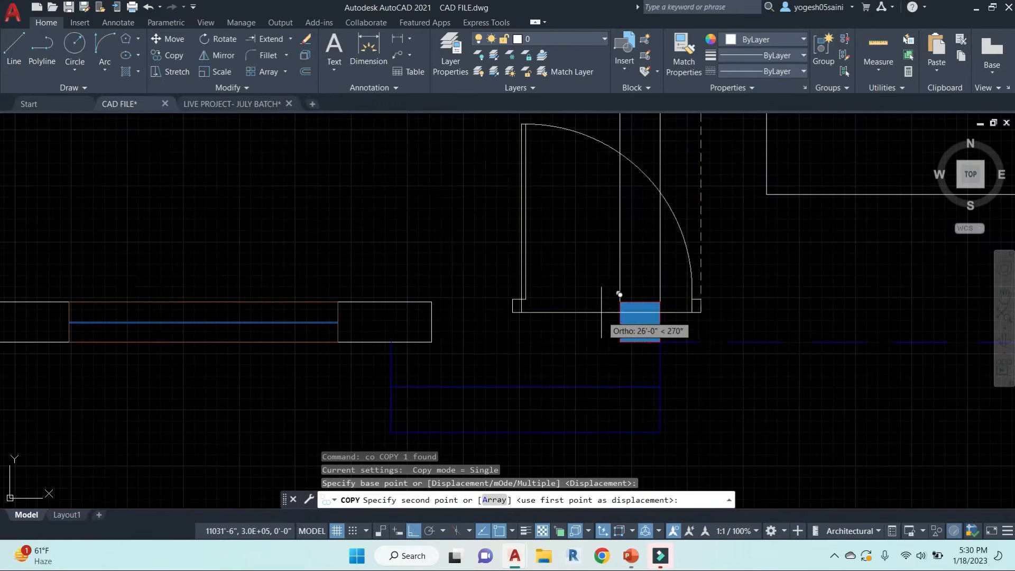
pyautogui.press('Escape')
pyautogui.press('Escape')
pyautogui.scroll(-4, 473, 264)
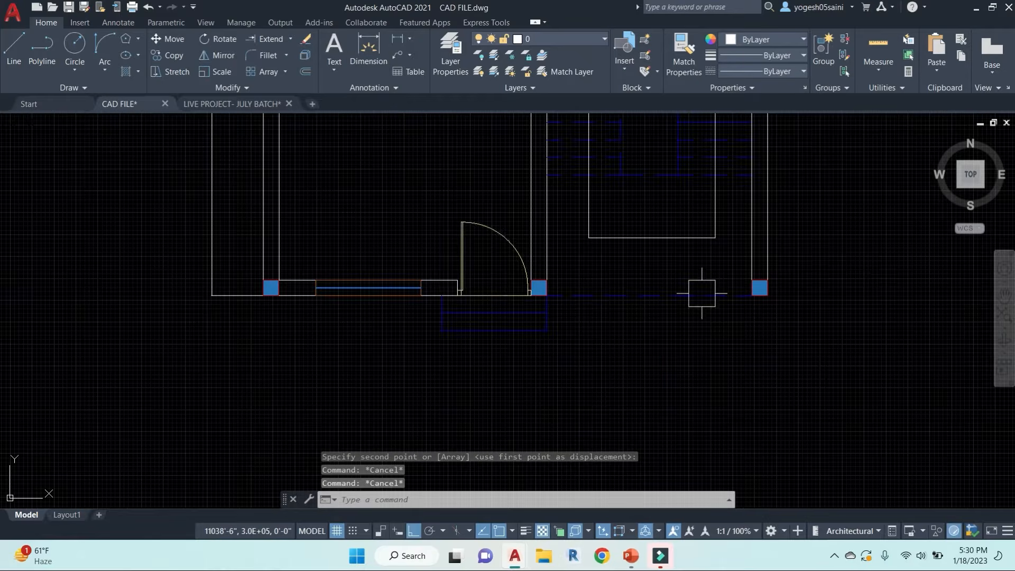
# Step: Mirror the entrance door about a vertical line through its sill's midpoint, erasing the source so it hinges at the column
pyautogui.scroll(2, 468, 238)
pyautogui.scroll(2, 475, 248)
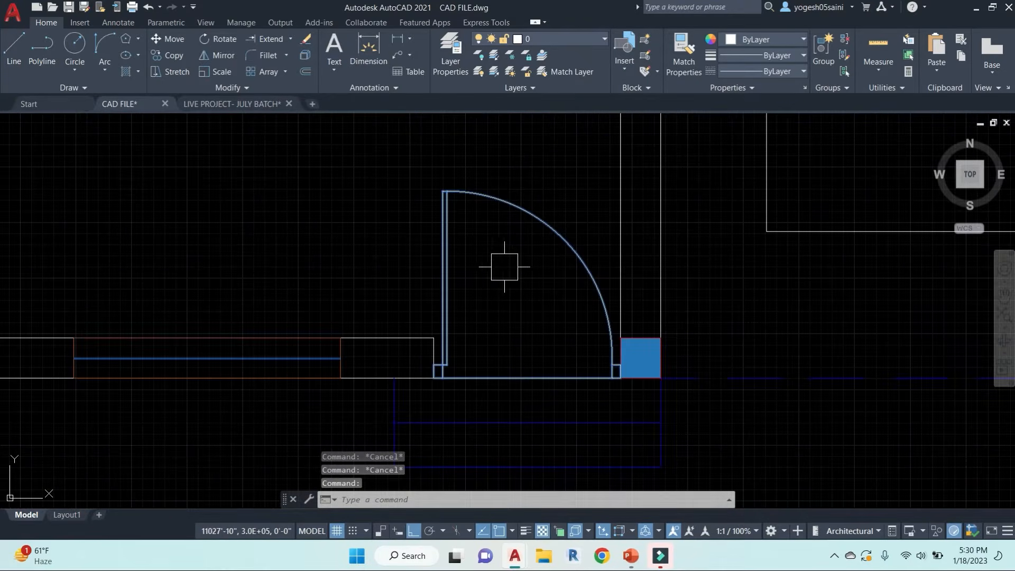
pyautogui.press('Return')
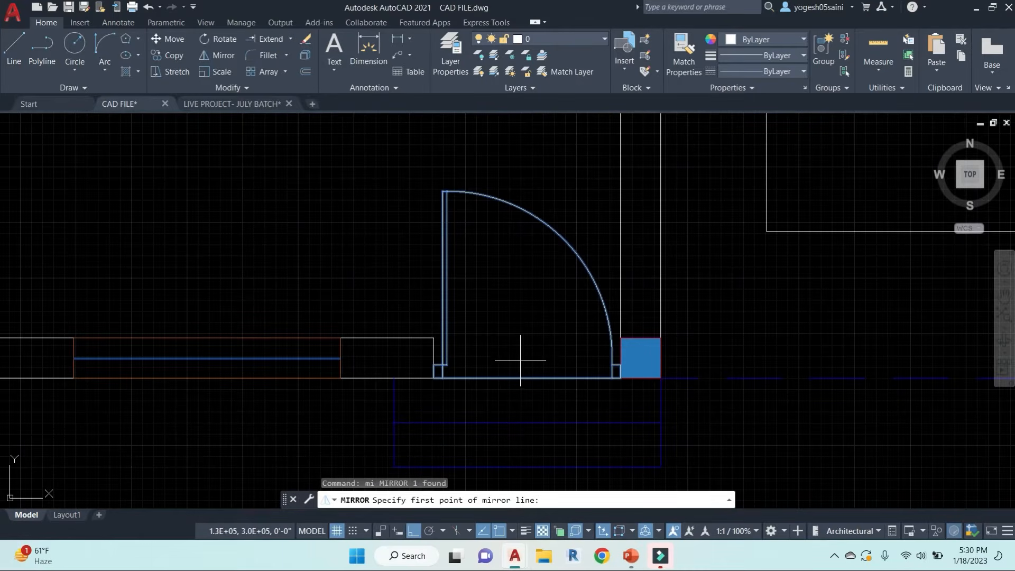
pyautogui.click(225, 57)
pyautogui.click(517, 372)
pyautogui.press('Return')
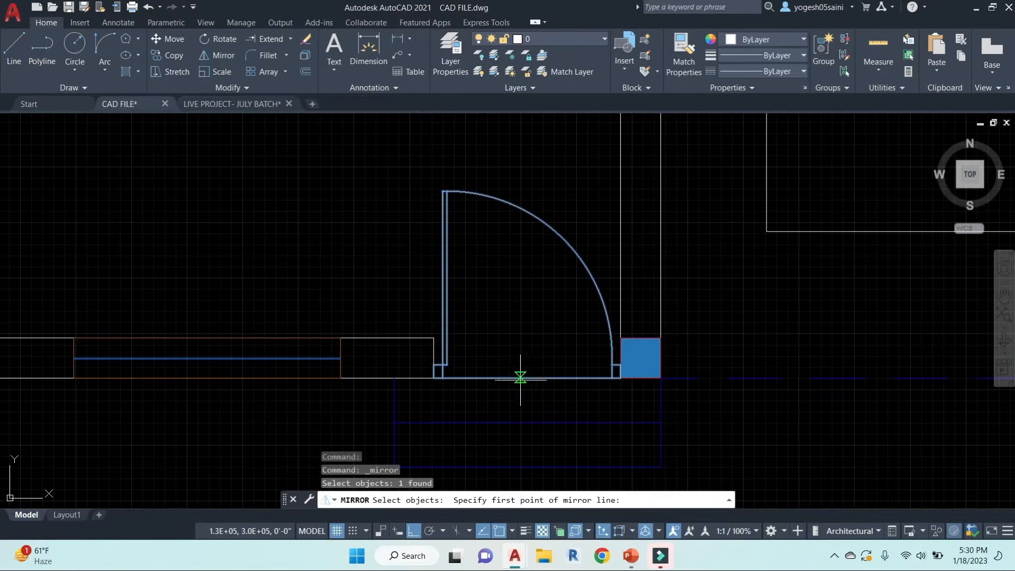
pyautogui.click(526, 376)
pyautogui.click(523, 280)
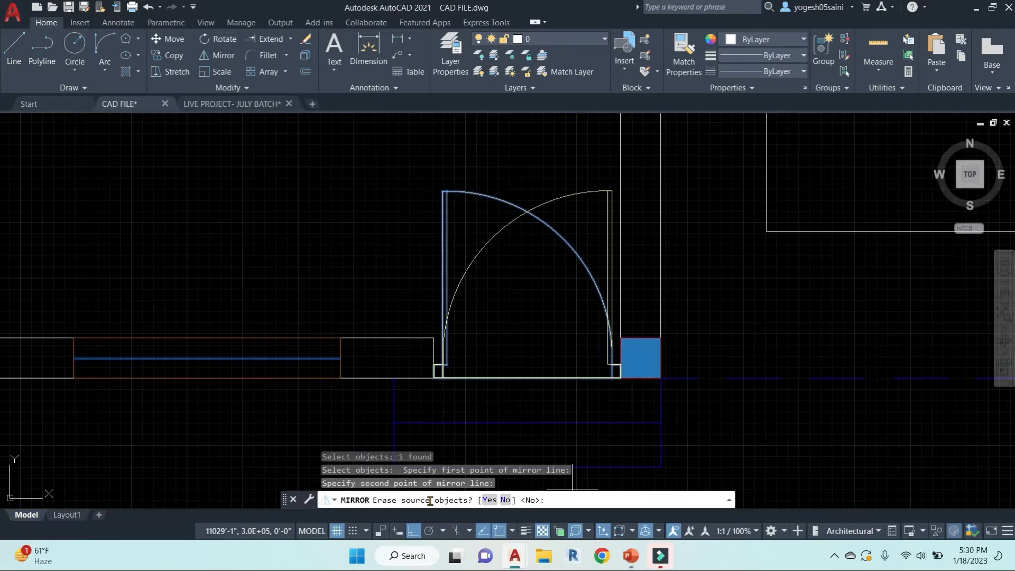
pyautogui.click(490, 500)
pyautogui.scroll(-3, 536, 179)
pyautogui.scroll(4, 553, 238)
pyautogui.press('Escape')
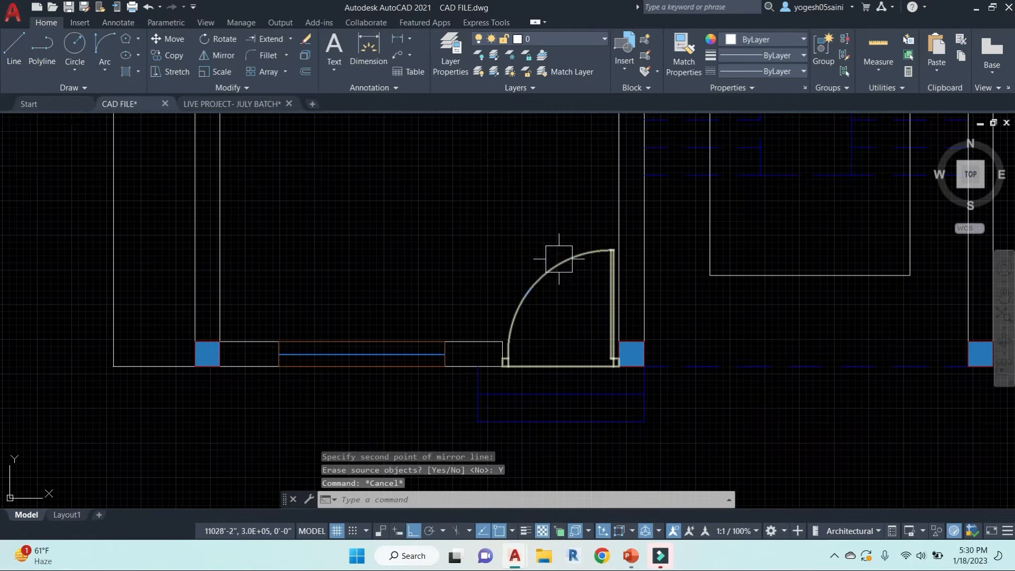
# Step: Mirror the entrance door about a horizontal line across the front room toward the inner doorway, keeping the original
pyautogui.write('mi')
pyautogui.press('Return')
pyautogui.scroll(-6, 581, 296)
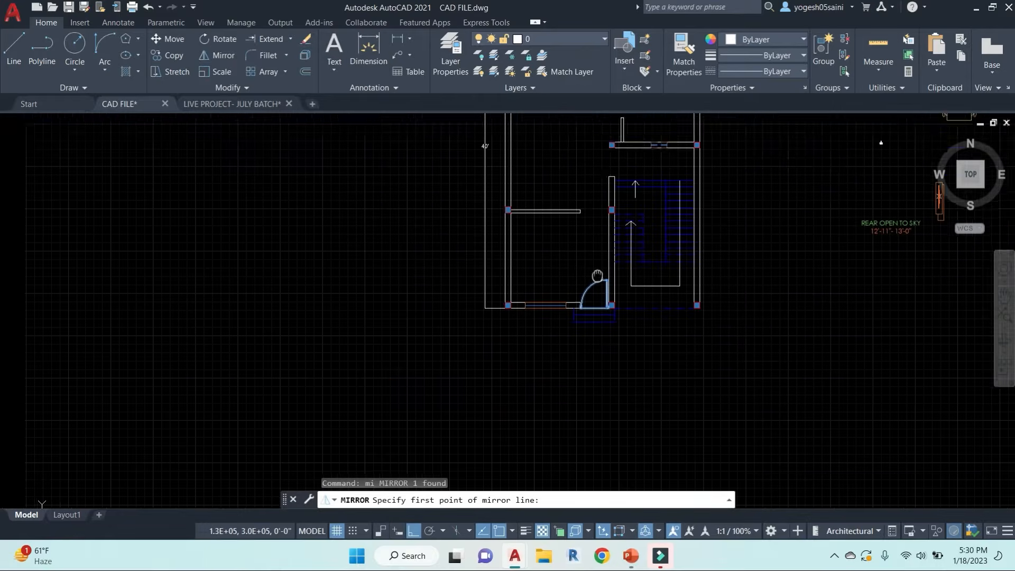
pyautogui.click(520, 292)
pyautogui.click(588, 293)
pyautogui.press('Return')
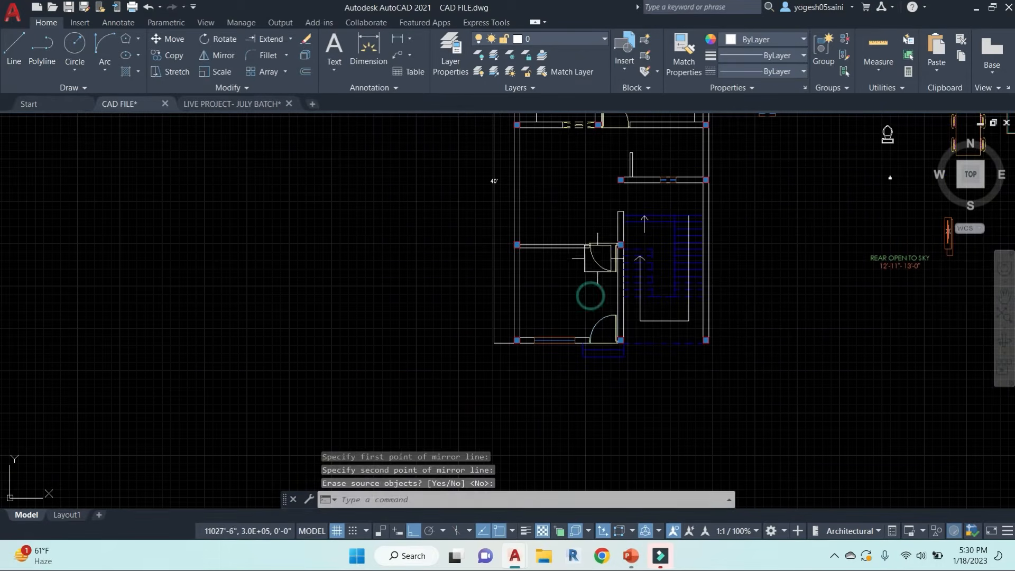
# Step: Move the mirrored door by its upper-left corner to the upper end corner of the front room's partition wall
pyautogui.scroll(4, 608, 242)
pyautogui.press('Escape')
pyautogui.write('m')
pyautogui.press('Return')
pyautogui.scroll(6, 581, 243)
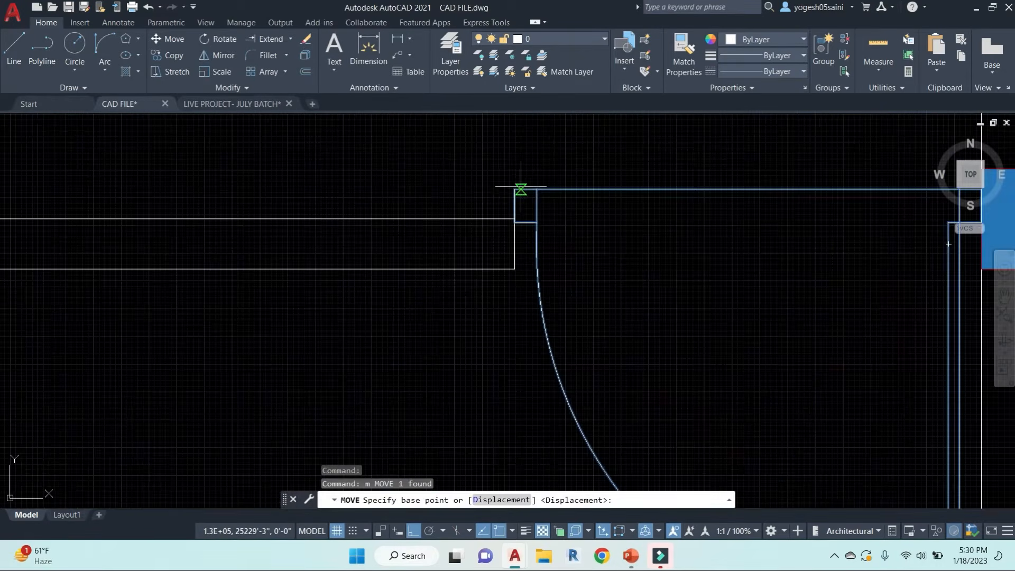
pyautogui.click(515, 189)
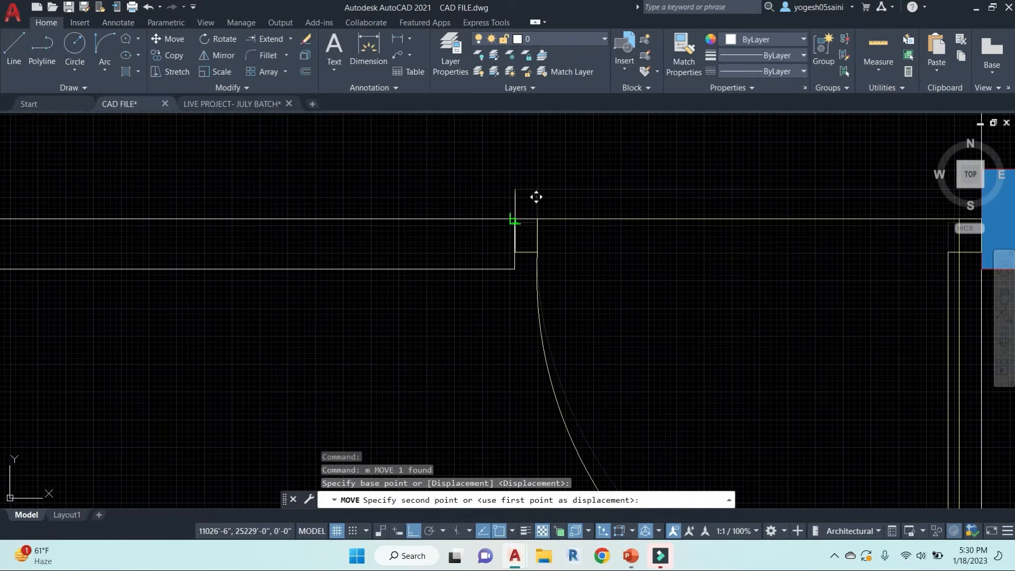
pyautogui.click(535, 200)
pyautogui.scroll(-5, 627, 203)
pyautogui.scroll(-3, 650, 209)
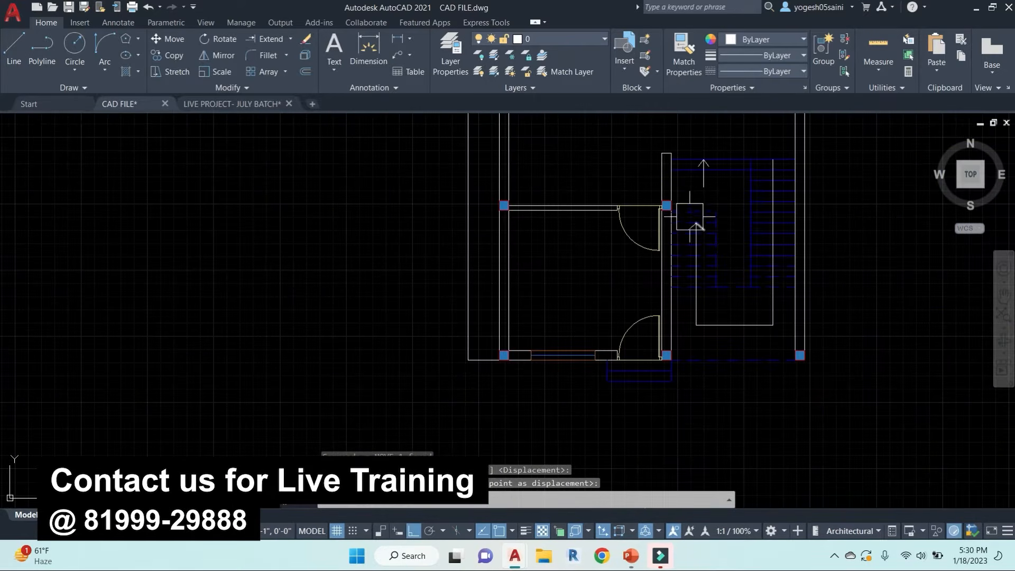
# Step: Copy the upper-right room's door straight down to the space beside the bathroom's short partition
pyautogui.scroll(-4, 693, 222)
pyautogui.scroll(8, 650, 275)
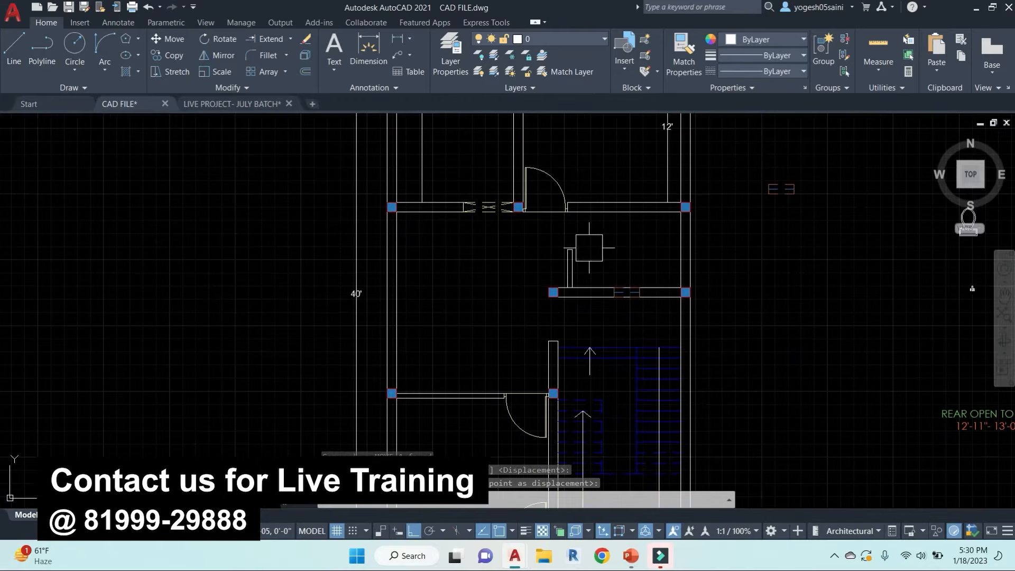
pyautogui.click(550, 163)
pyautogui.write('co')
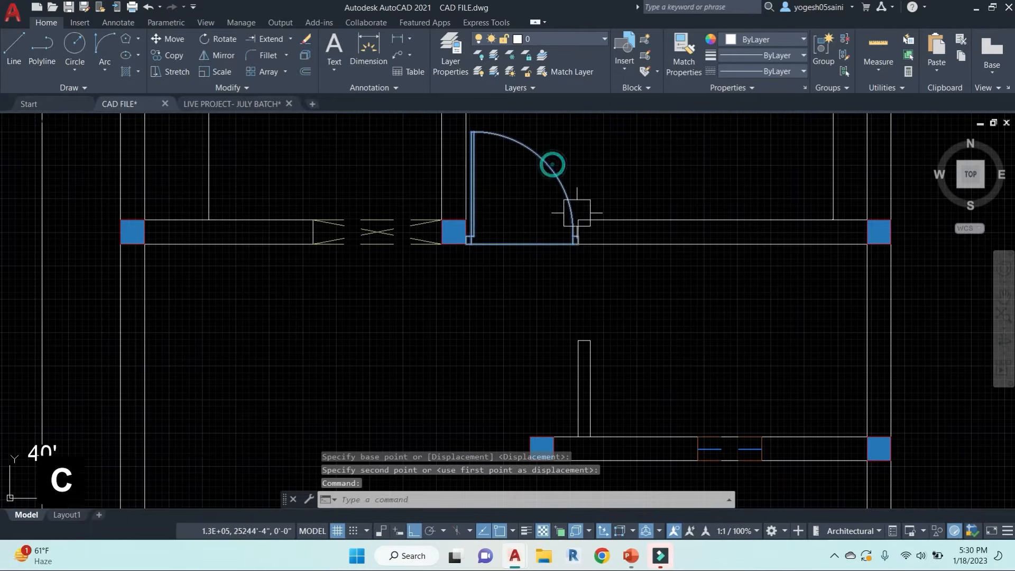
pyautogui.press('Return')
pyautogui.click(680, 310)
pyautogui.click(675, 385)
pyautogui.press('Escape')
pyautogui.press('Escape')
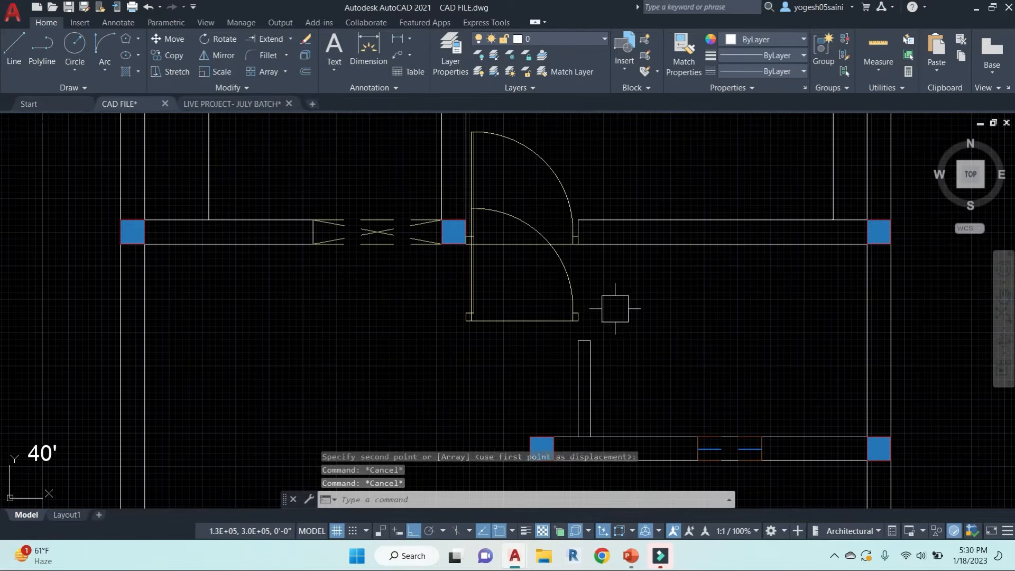
# Step: Measure the bathroom doorway's width between the wall above and the top of the short partition with a linear dimension
pyautogui.write('dli')
pyautogui.press('Return')
pyautogui.click(590, 343)
pyautogui.press('Escape')
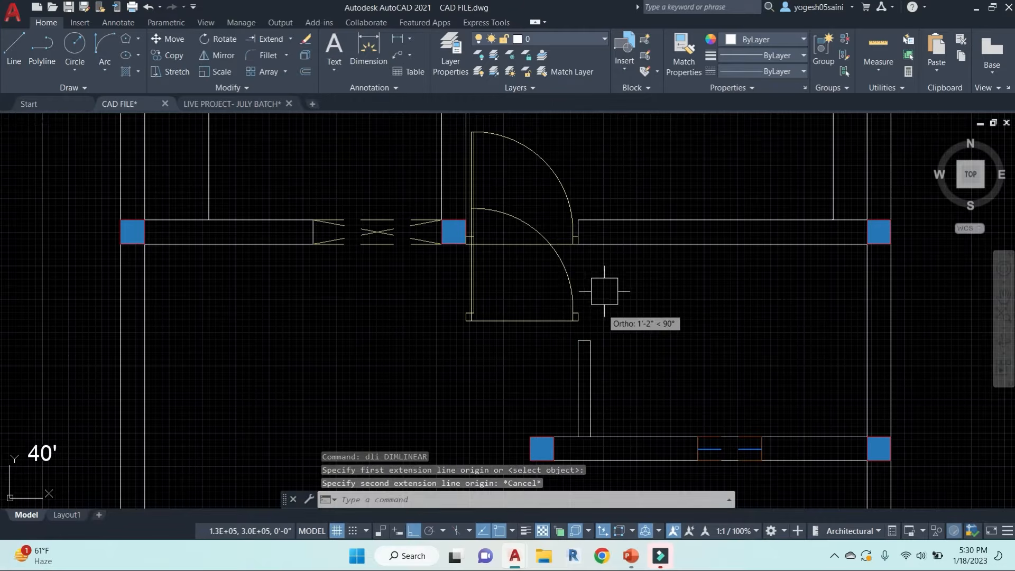
pyautogui.press('Return')
pyautogui.click(595, 244)
pyautogui.click(592, 340)
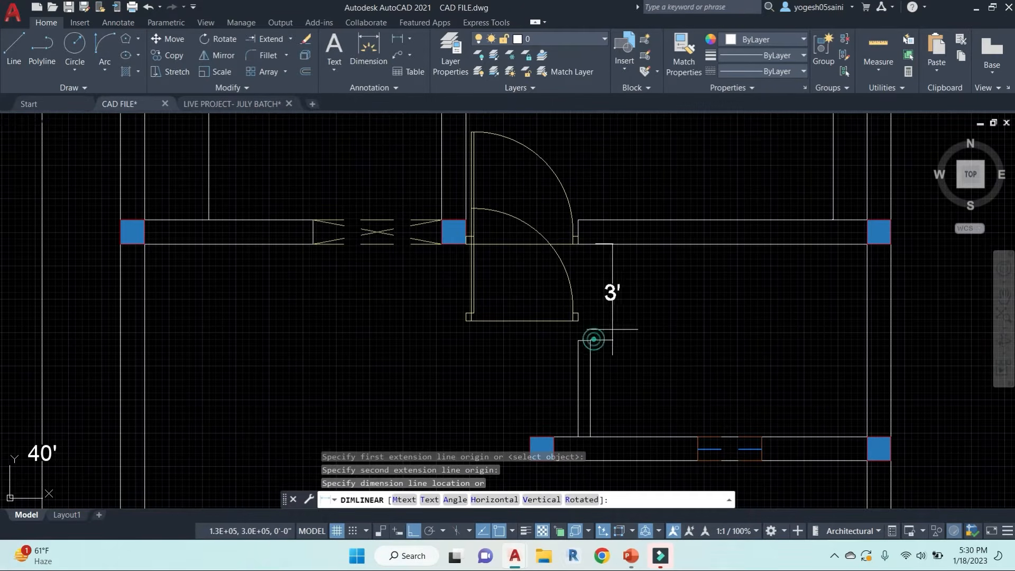
pyautogui.press('Escape')
# Step: Move the copied bathroom door straight down, clear of the bedroom door and wall above it
pyautogui.scroll(2, 570, 295)
pyautogui.click(569, 283)
pyautogui.write('m')
pyautogui.press('Return')
pyautogui.click(702, 274)
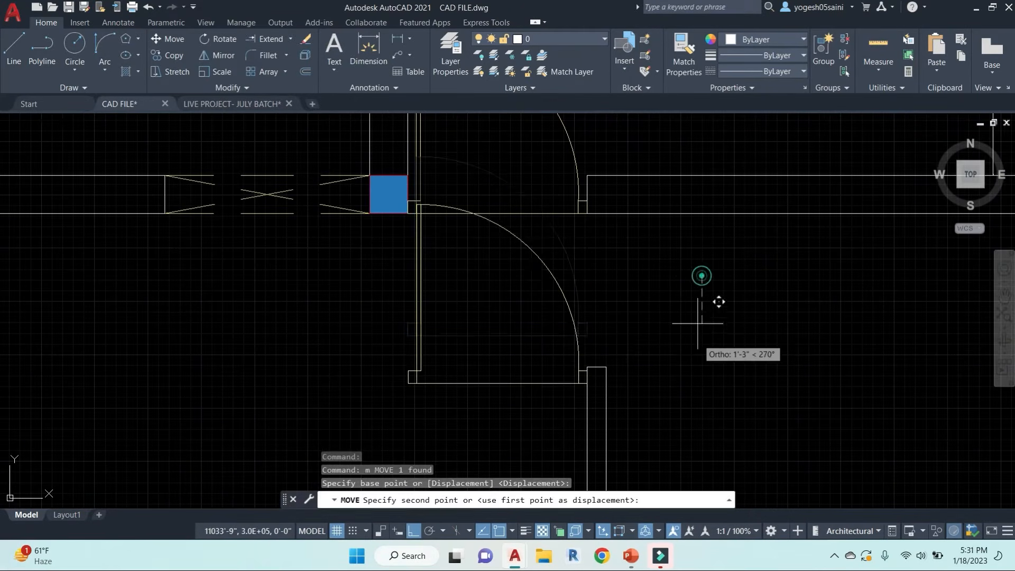
pyautogui.click(710, 385)
pyautogui.moveTo(680, 339); pyautogui.dragTo(679, 252, button='middle')
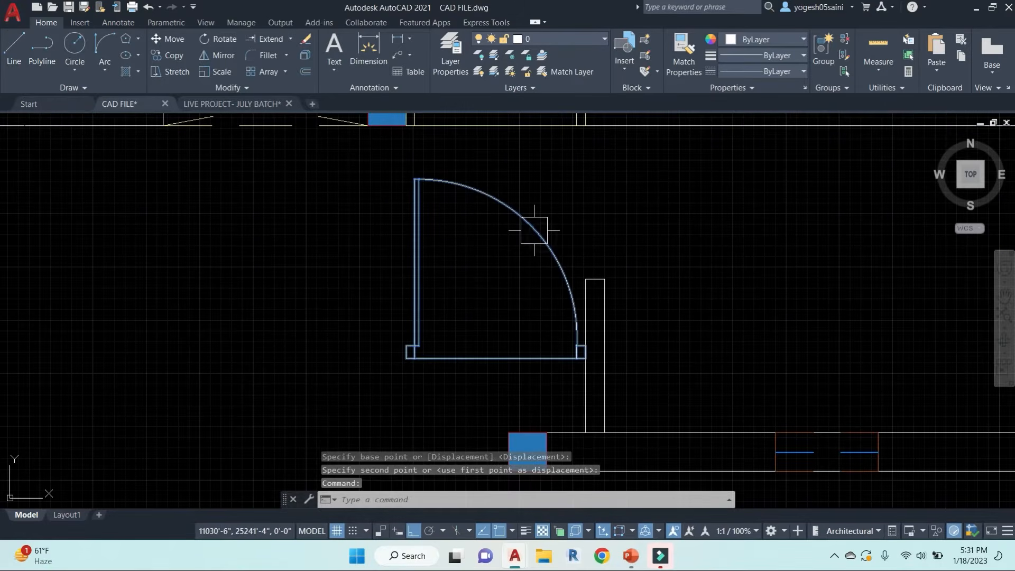
# Step: Scale the copied bathroom door by reference from its lower-left corner, using its full width as reference and 3' as new length
pyautogui.click(534, 230)
pyautogui.write('sc')
pyautogui.press('Return')
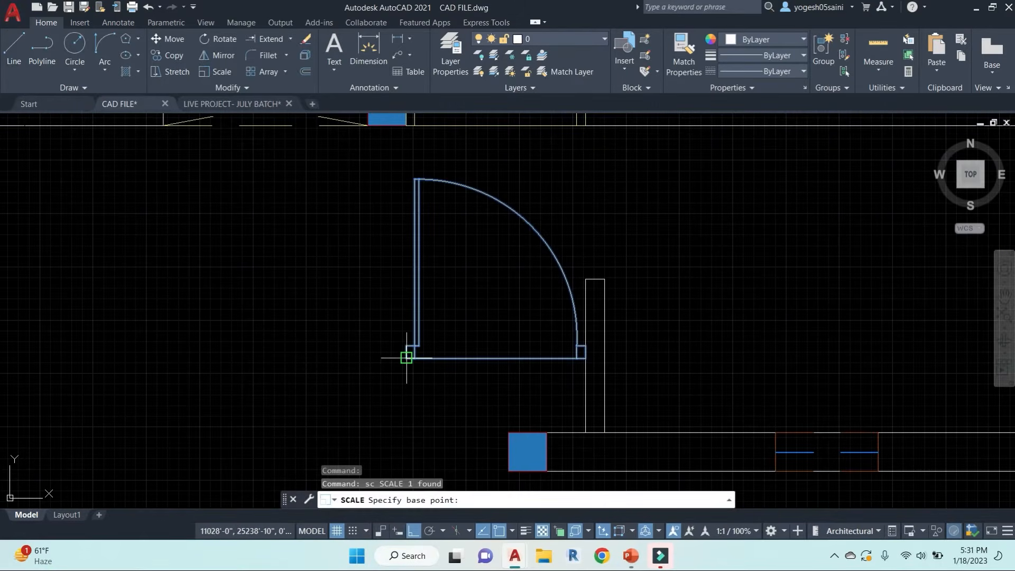
pyautogui.click(406, 358)
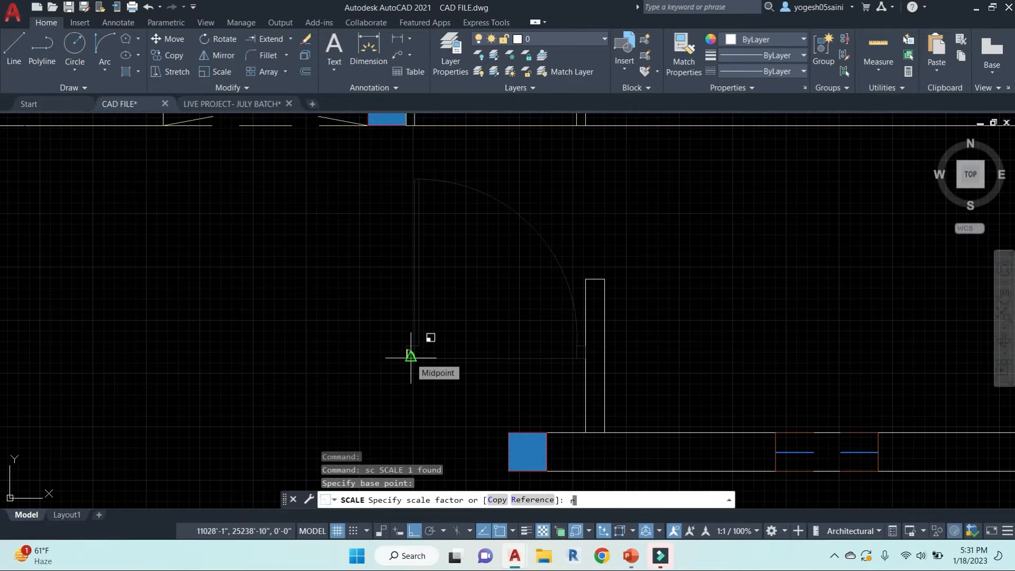
pyautogui.press('Return')
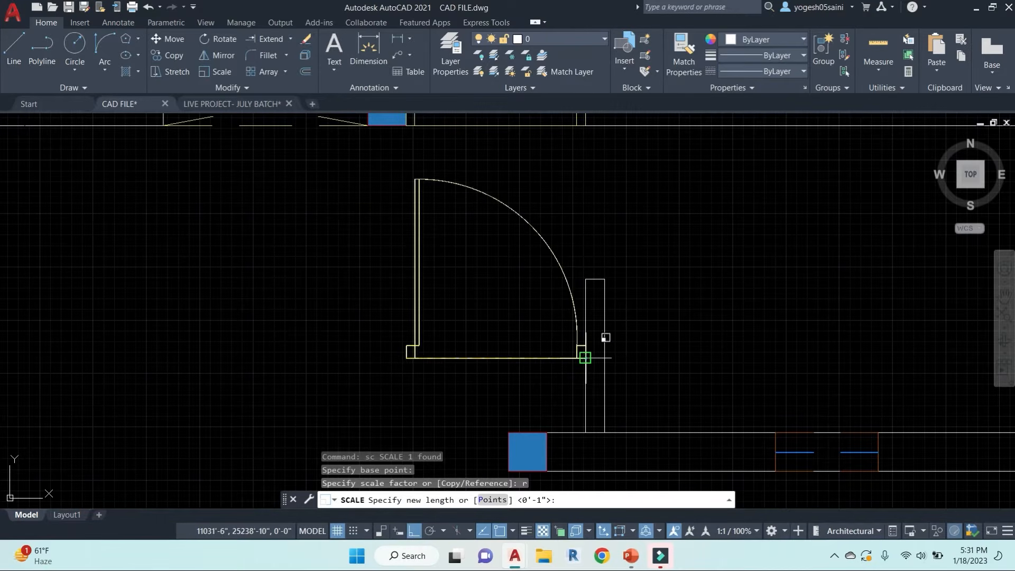
pyautogui.write("3'")
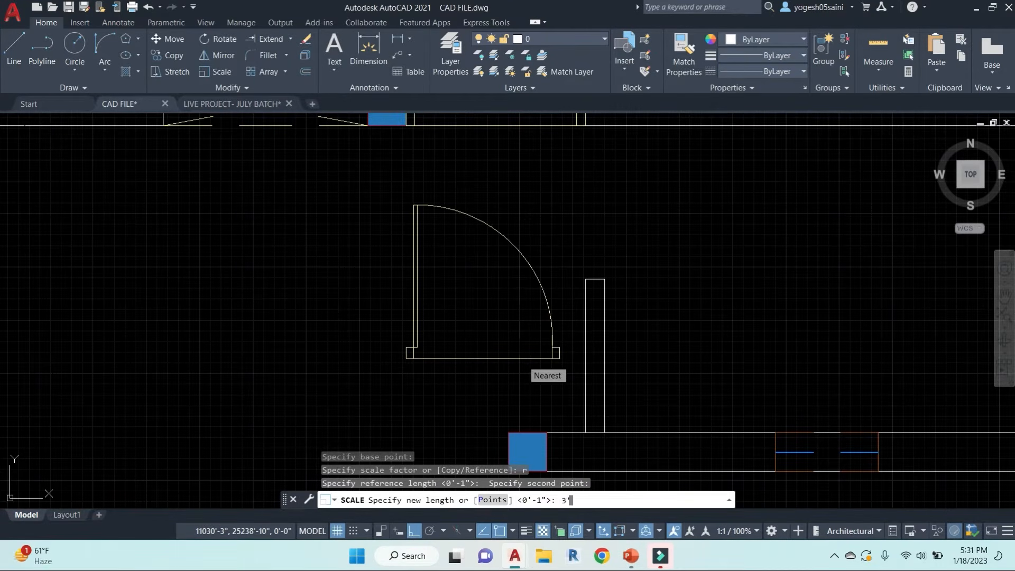
pyautogui.press('Return')
# Step: Rotate the bathroom door 90 degrees clockwise about its lower-right corner so it stands vertically
pyautogui.write('ro')
pyautogui.press('Return')
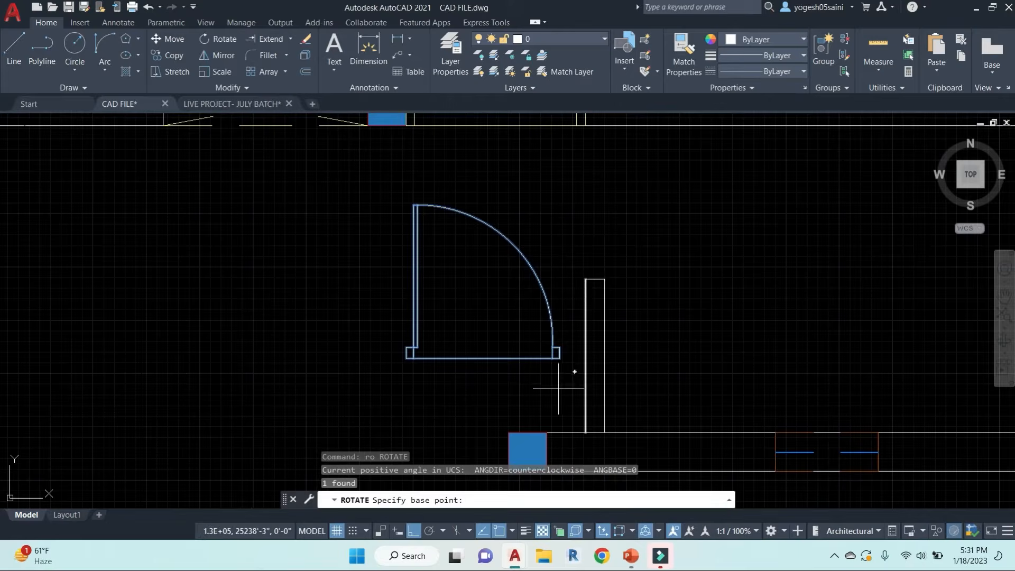
pyautogui.click(556, 359)
pyautogui.click(532, 396)
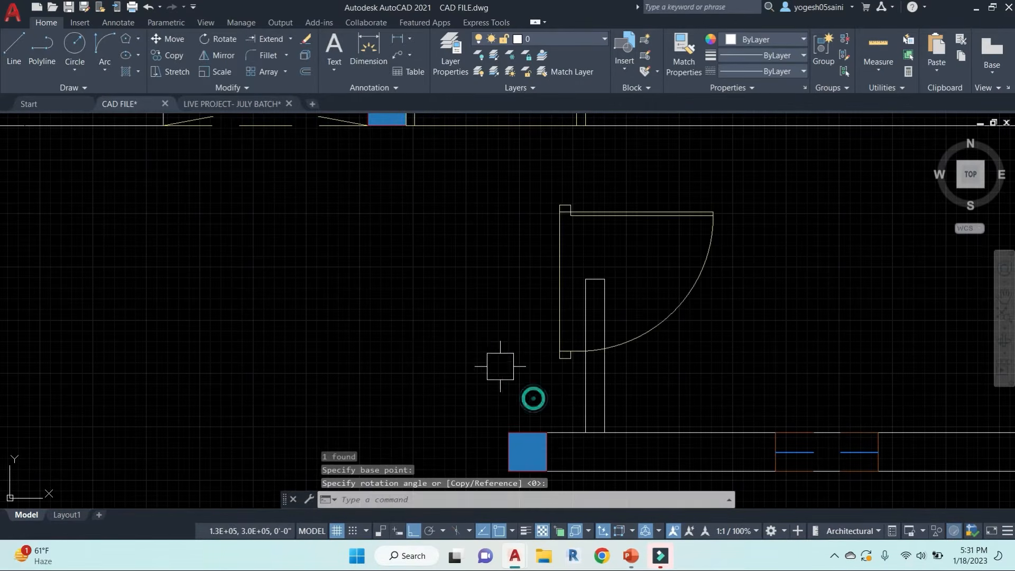
pyautogui.press('Escape')
pyautogui.press('Escape')
# Step: Move the rotated door by its lower-left corner to the short partition's upper-left corner, filling the bathroom doorway
pyautogui.click(571, 211)
pyautogui.write('m')
pyautogui.press('Return')
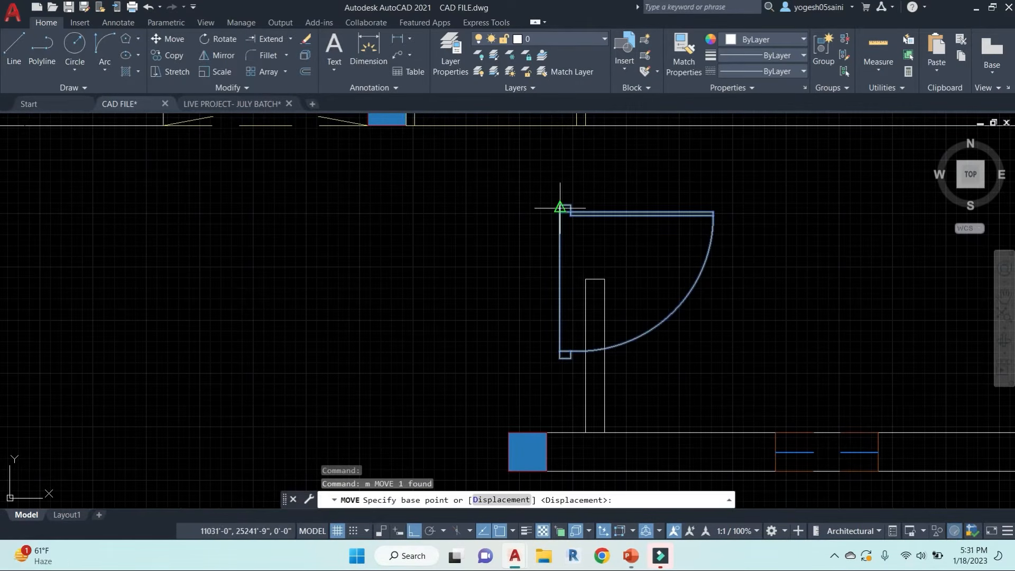
pyautogui.click(560, 357)
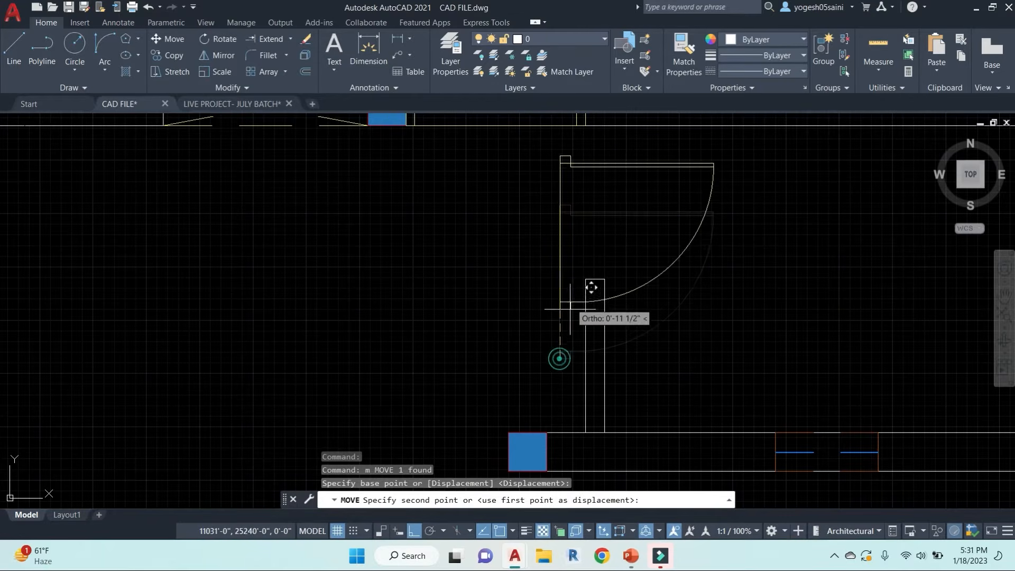
pyautogui.click(585, 277)
pyautogui.scroll(-5, 677, 301)
pyautogui.moveTo(678, 301); pyautogui.dragTo(633, 310, button='middle')
pyautogui.scroll(2, 624, 280)
pyautogui.scroll(-2, 624, 281)
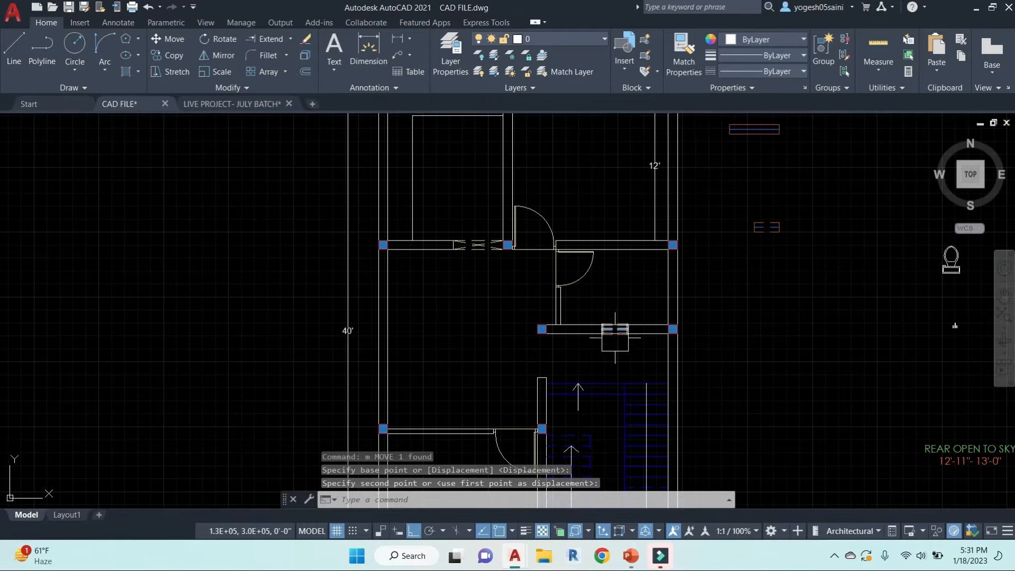
# Step: Move the pasted toilet by its lower-right corner into the bathroom, against the inner face of the lower wall, with ortho off
pyautogui.scroll(-3, 822, 317)
pyautogui.moveTo(720, 279); pyautogui.dragTo(654, 269, button='middle')
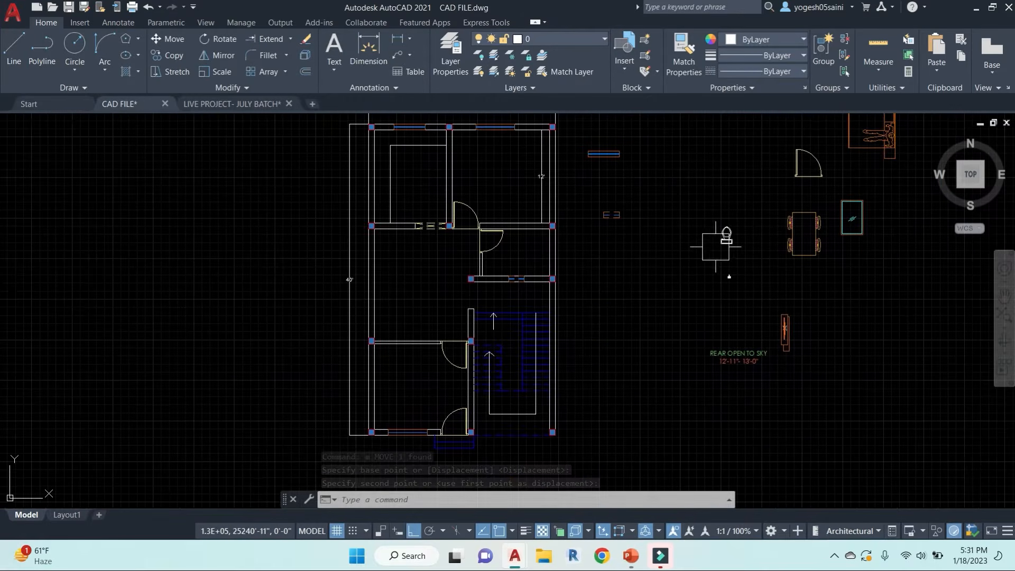
pyautogui.click(724, 239)
pyautogui.scroll(4, 731, 247)
pyautogui.write('m')
pyautogui.press('Return')
pyautogui.scroll(3, 732, 256)
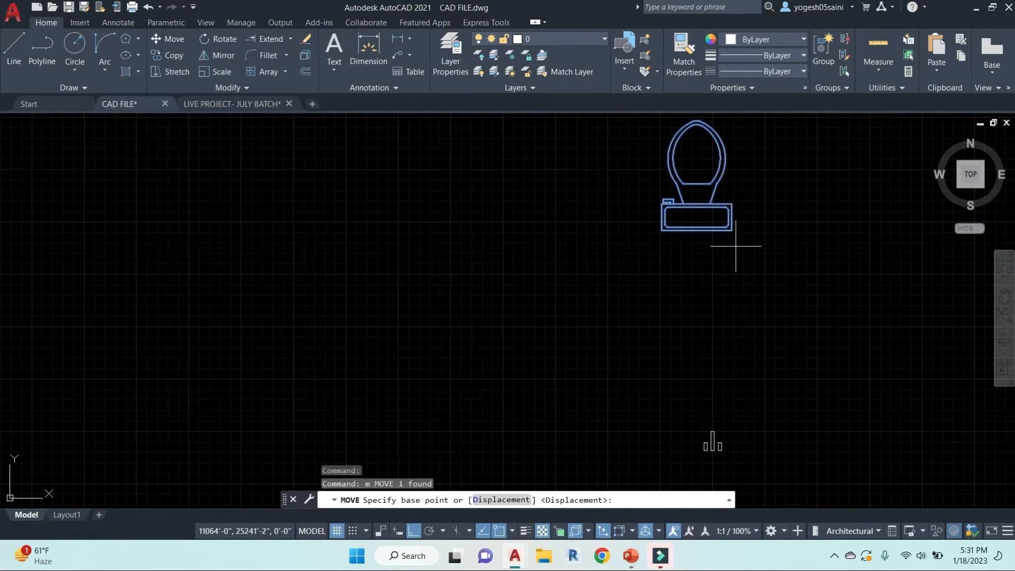
pyautogui.click(730, 230)
pyautogui.scroll(-6, 554, 296)
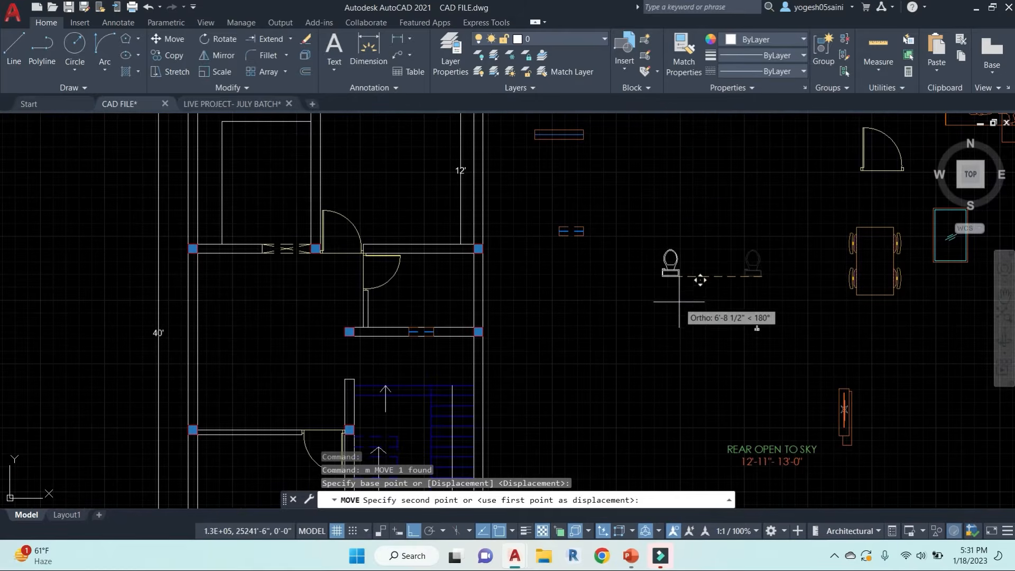
pyautogui.scroll(5, 400, 324)
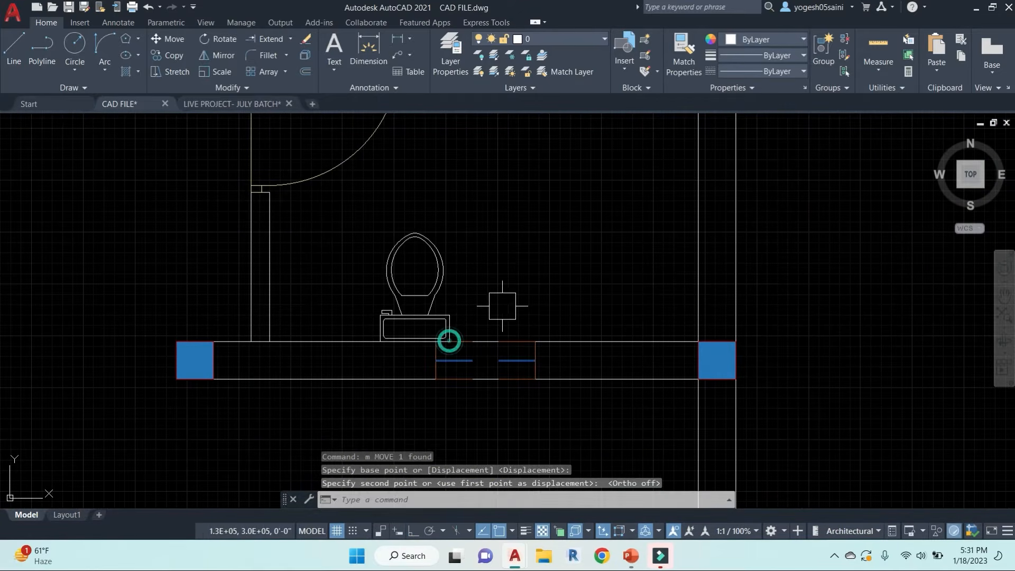
pyautogui.scroll(-4, 449, 341)
pyautogui.scroll(3, 538, 307)
pyautogui.press('Escape')
pyautogui.press('Escape')
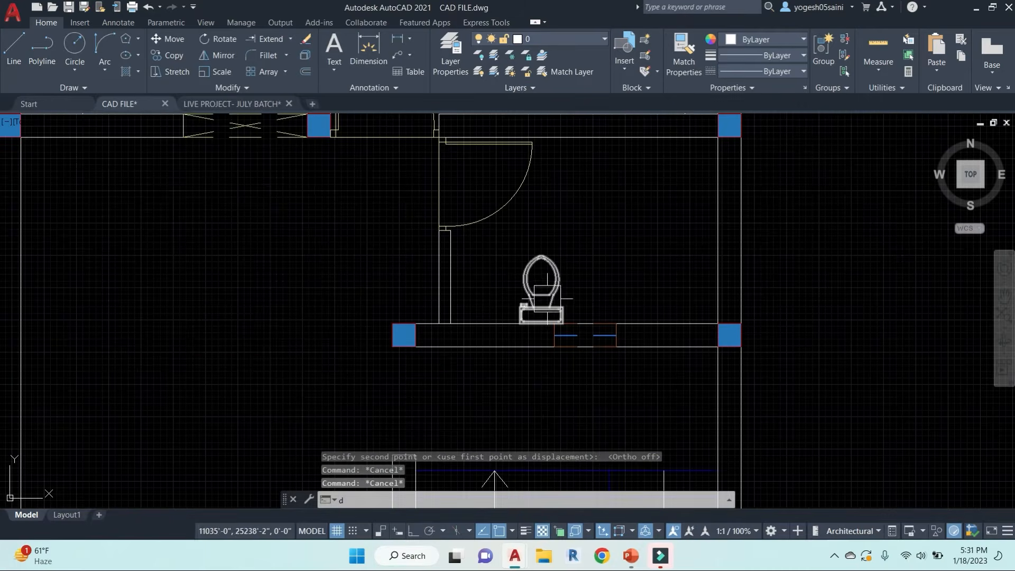
pyautogui.write('d')
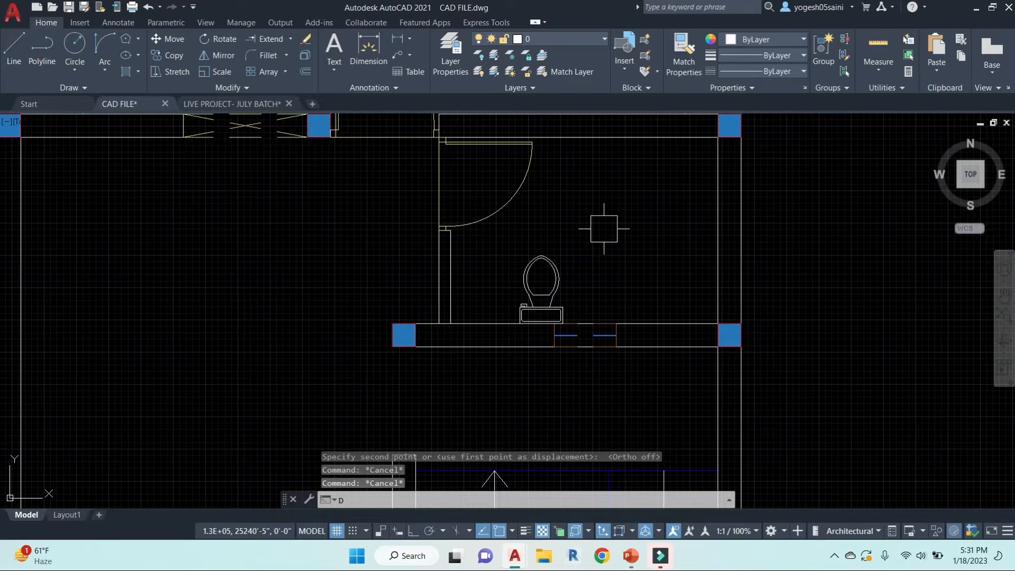
pyautogui.press('Escape')
pyautogui.press('Escape')
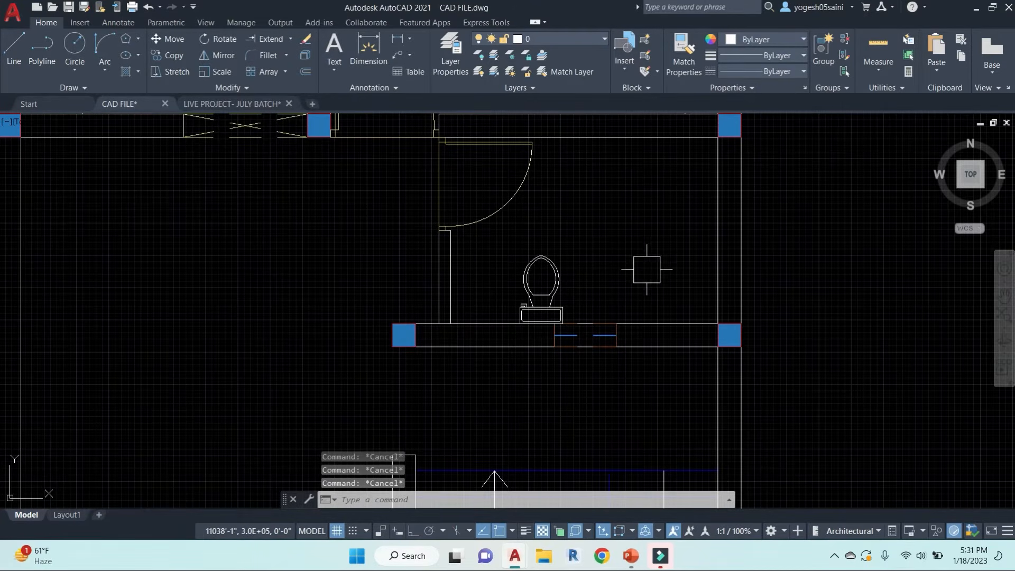
# Step: Copy the small three-bar fixture symbol by its lower-right corner onto the inner face of the bathroom's lower wall, between the window and the right-hand column
pyautogui.scroll(-5, 677, 254)
pyautogui.scroll(3, 819, 276)
pyautogui.click(789, 261)
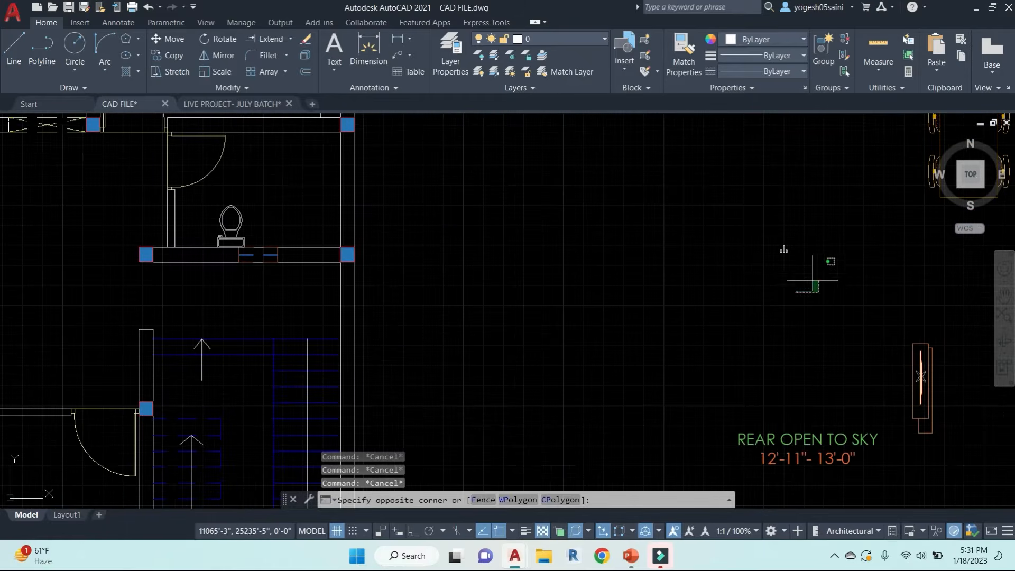
pyautogui.write('co')
pyautogui.press('Return')
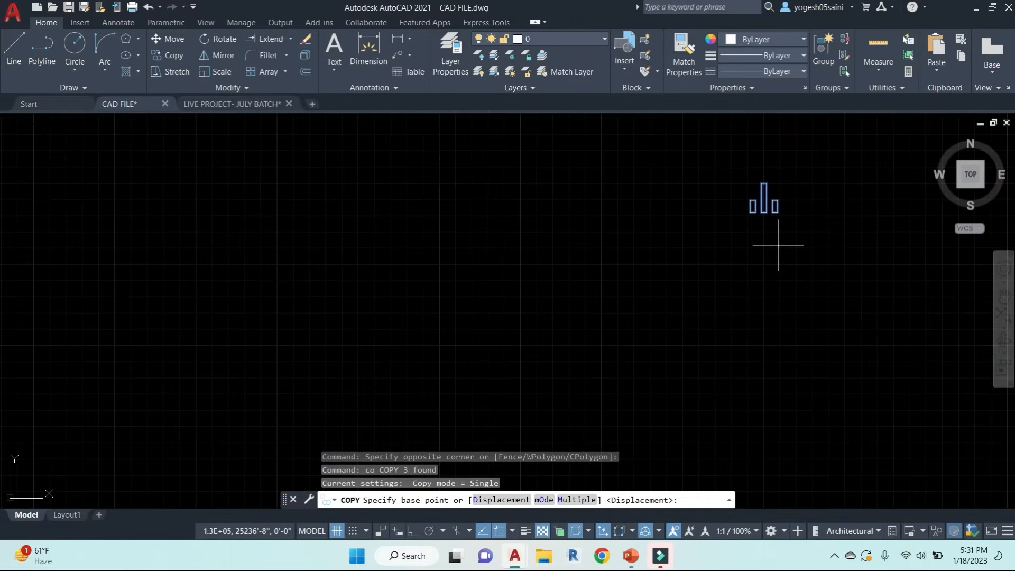
pyautogui.click(777, 212)
pyautogui.scroll(-5, 581, 269)
pyautogui.moveTo(275, 245); pyautogui.dragTo(576, 228, button='middle')
pyautogui.scroll(3, 472, 218)
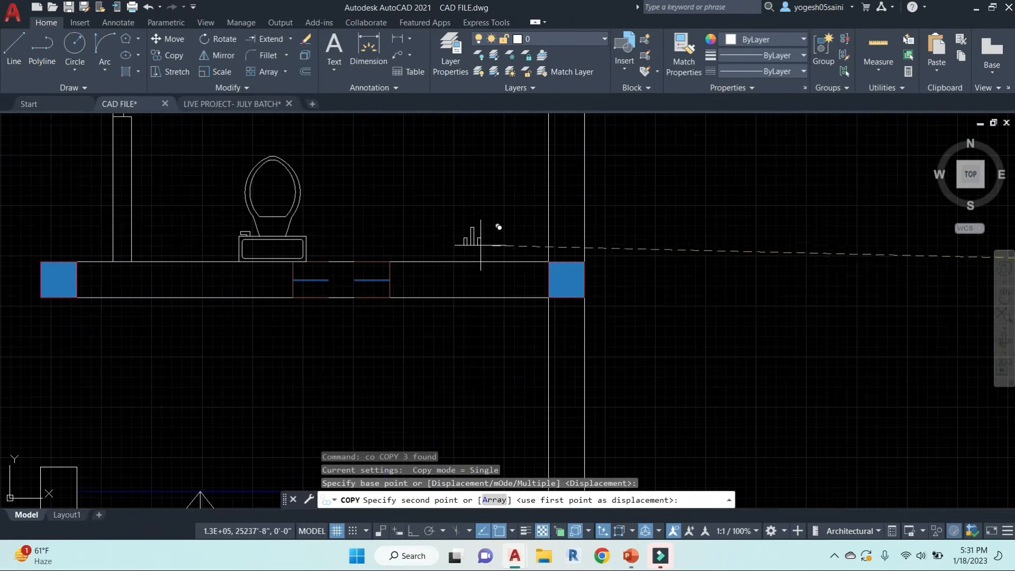
pyautogui.click(484, 260)
pyautogui.press('Escape')
pyautogui.press('Escape')
pyautogui.press('Escape')
pyautogui.scroll(-2, 612, 225)
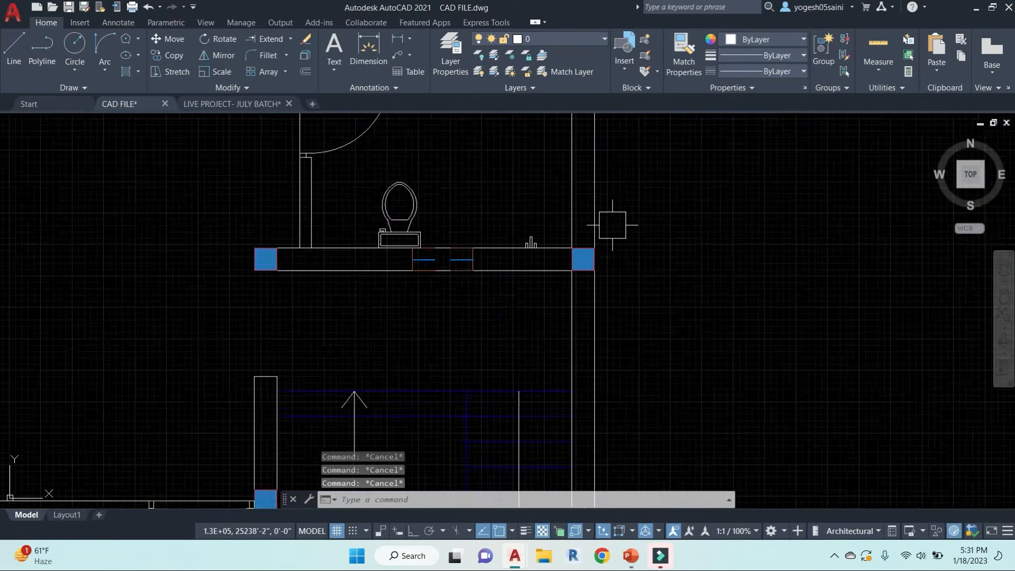
# Step: Copy the dining table with four chairs from beside the plan into the middle-left room, left of the bathroom and stairs
pyautogui.scroll(-4, 613, 226)
pyautogui.scroll(4, 601, 231)
pyautogui.scroll(-3, 573, 202)
pyautogui.moveTo(664, 221); pyautogui.dragTo(657, 245, button='middle')
pyautogui.moveTo(841, 386); pyautogui.dragTo(767, 463, button='middle')
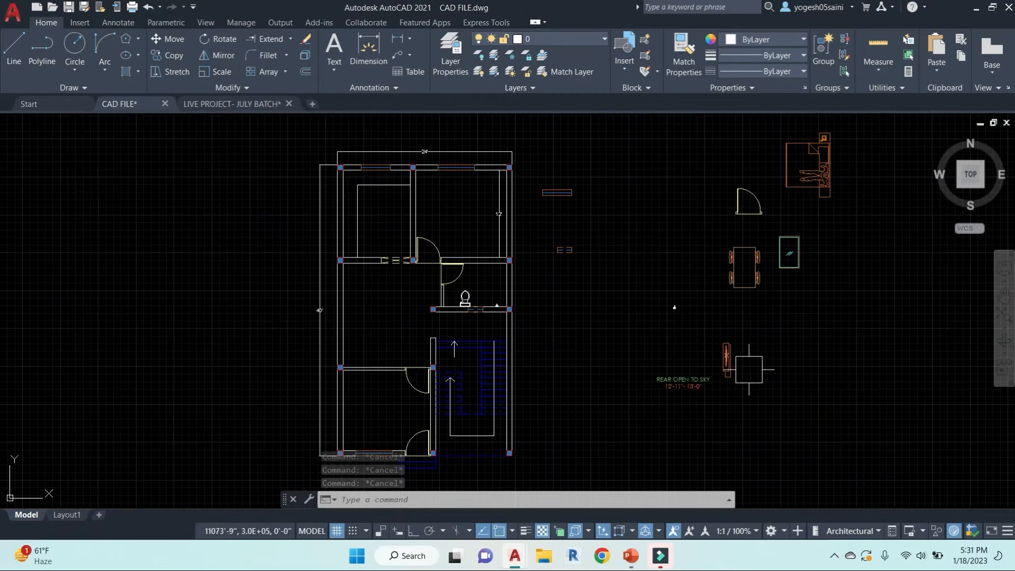
pyautogui.click(734, 287)
pyautogui.write('co')
pyautogui.press('Return')
pyautogui.click(746, 274)
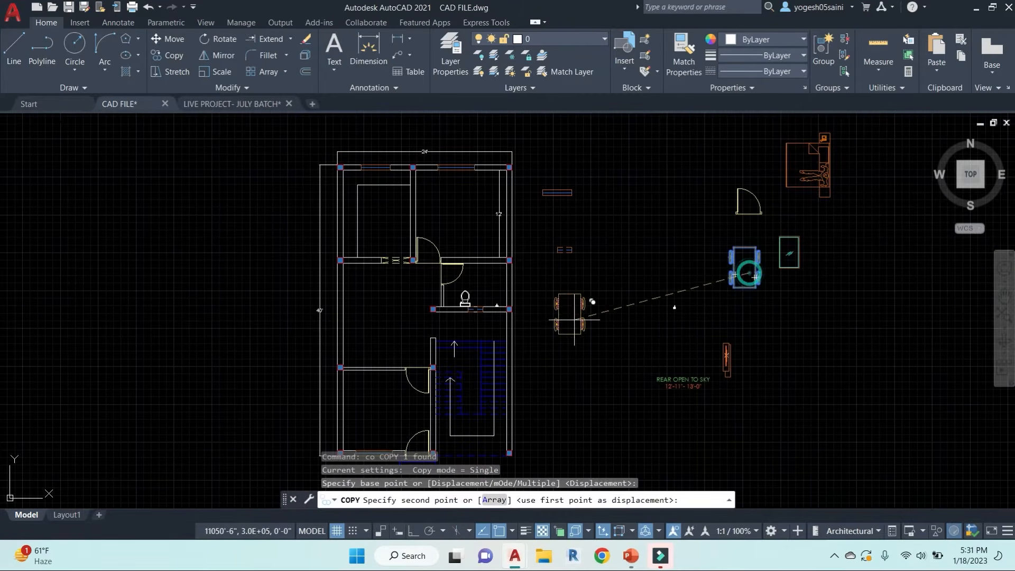
pyautogui.scroll(2, 383, 320)
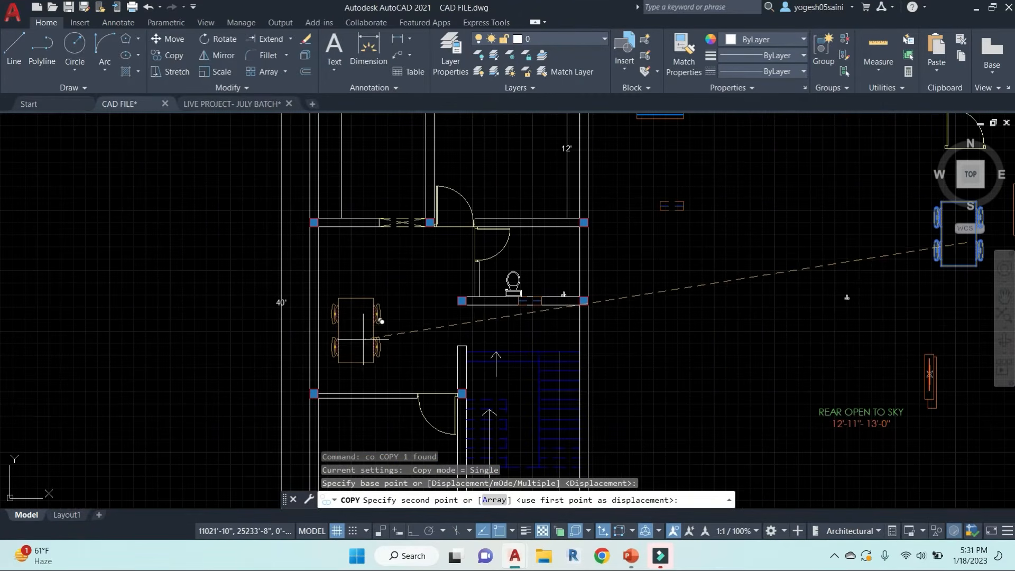
pyautogui.click(370, 332)
# Step: Copy the sofa and coffee table from the LIVE PROJECT- JULY BATCH drawing and paste them left of the plan in CAD FILE
pyautogui.scroll(-4, 484, 333)
pyautogui.scroll(2, 724, 238)
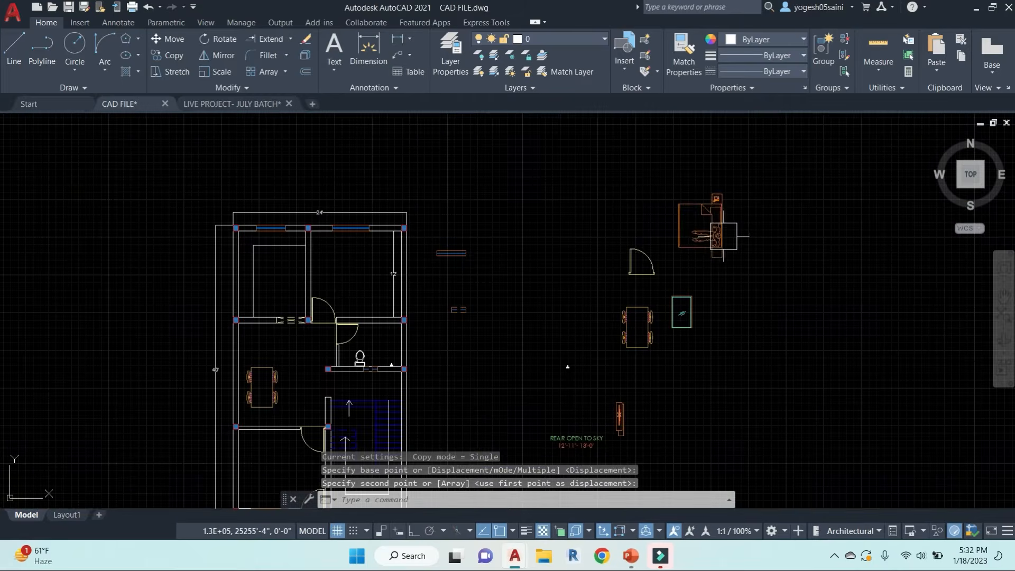
pyautogui.moveTo(643, 414); pyautogui.dragTo(661, 333, button='middle')
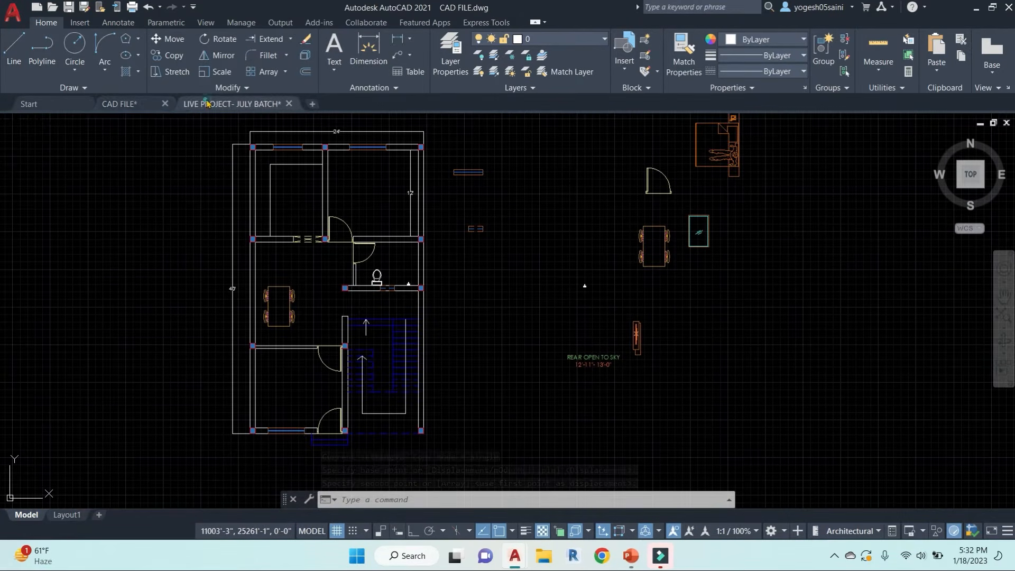
pyautogui.click(231, 104)
pyautogui.scroll(2, 742, 380)
pyautogui.click(745, 347)
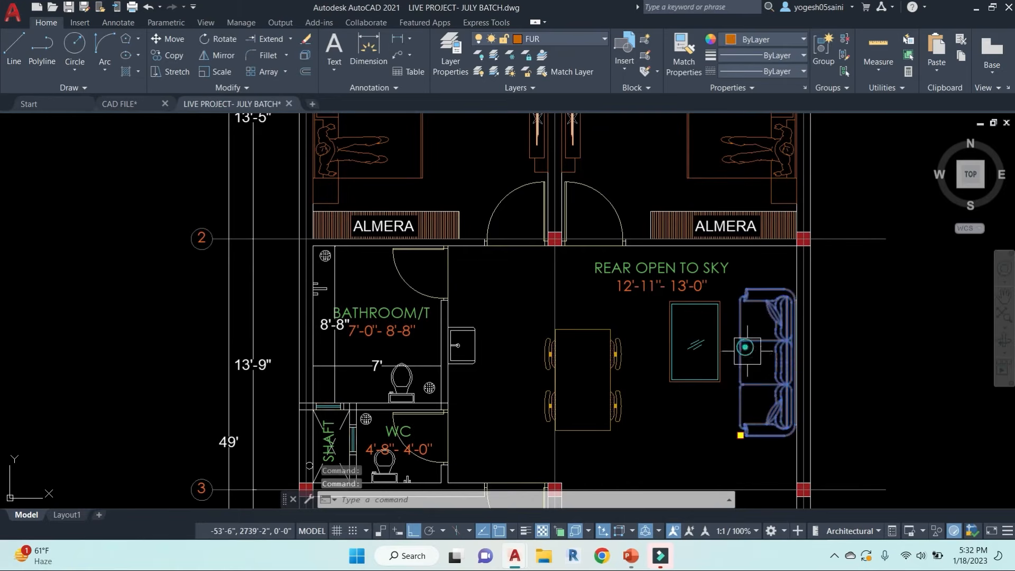
pyautogui.click(732, 421)
pyautogui.click(658, 297)
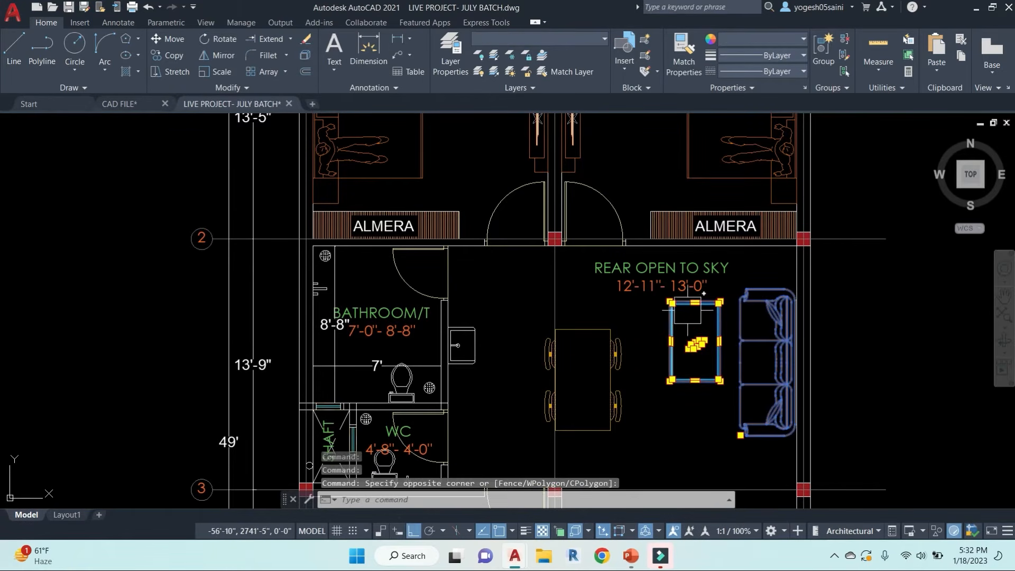
pyautogui.hotkey('ctrl', 'c')
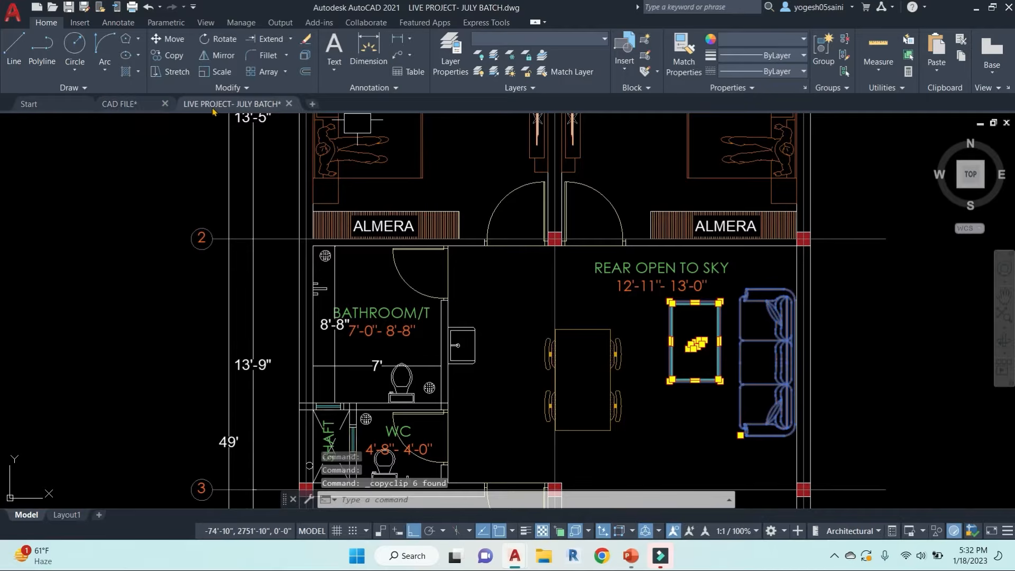
pyautogui.click(115, 106)
# Step: Mirror the pasted sofa and coffee table about a vertical line below the plan with ortho on, keeping the originals
pyautogui.click(188, 161)
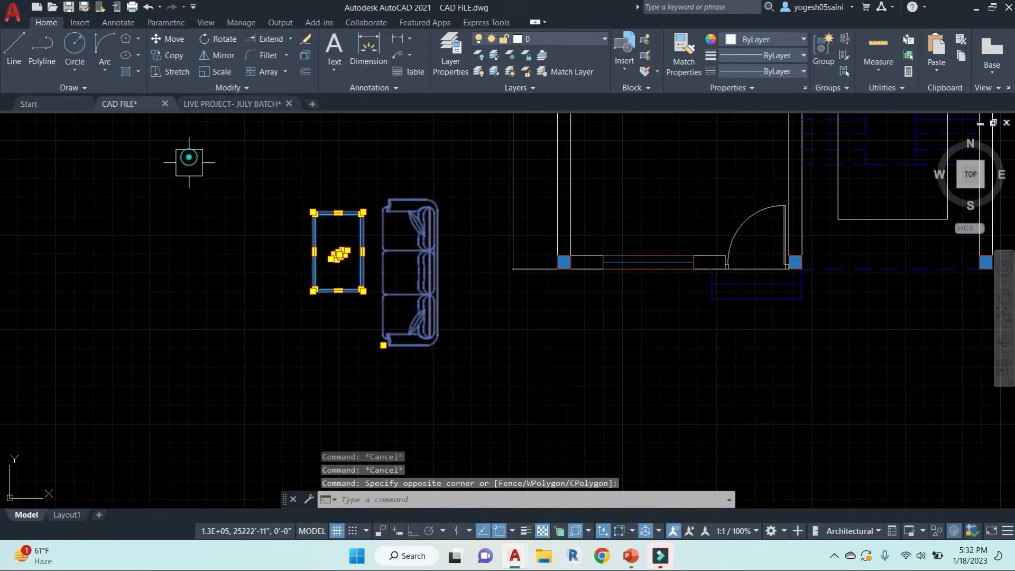
pyautogui.write('mi')
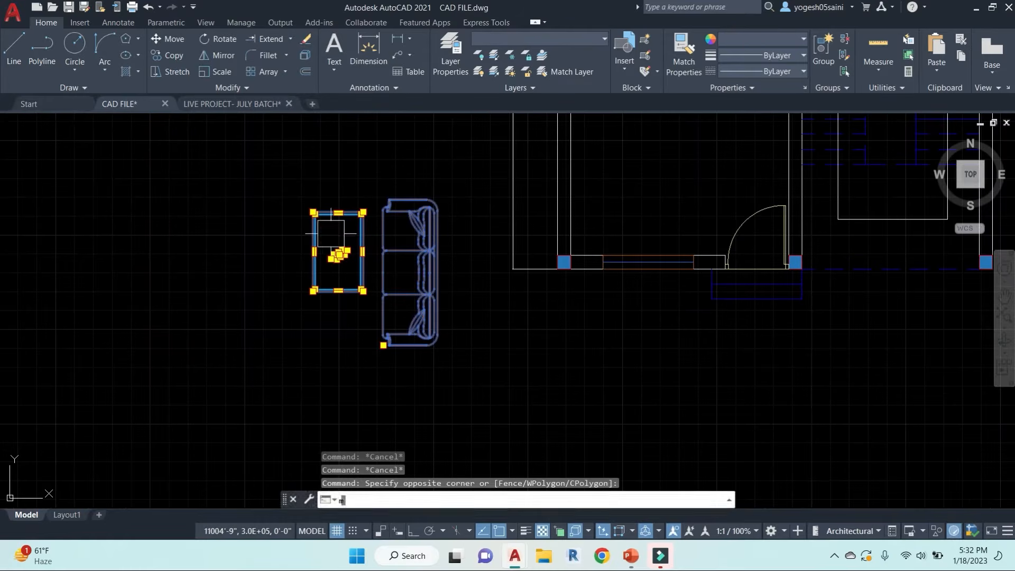
pyautogui.press('Return')
pyautogui.click(468, 365)
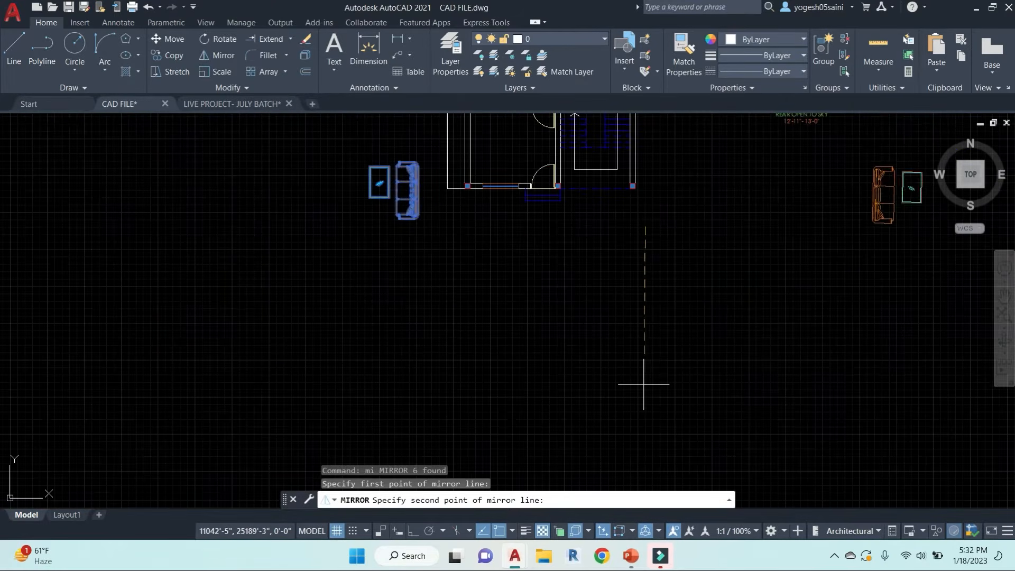
pyautogui.press('F8')
pyautogui.click(655, 379)
pyautogui.press('Return')
pyautogui.moveTo(843, 336); pyautogui.dragTo(778, 371, button='middle')
pyautogui.press('Escape')
pyautogui.press('Escape')
# Step: Move the mirrored sofa and coffee table into the lower-left room with ortho off, setting the sofa beside the left wall
pyautogui.click(884, 321)
pyautogui.click(781, 185)
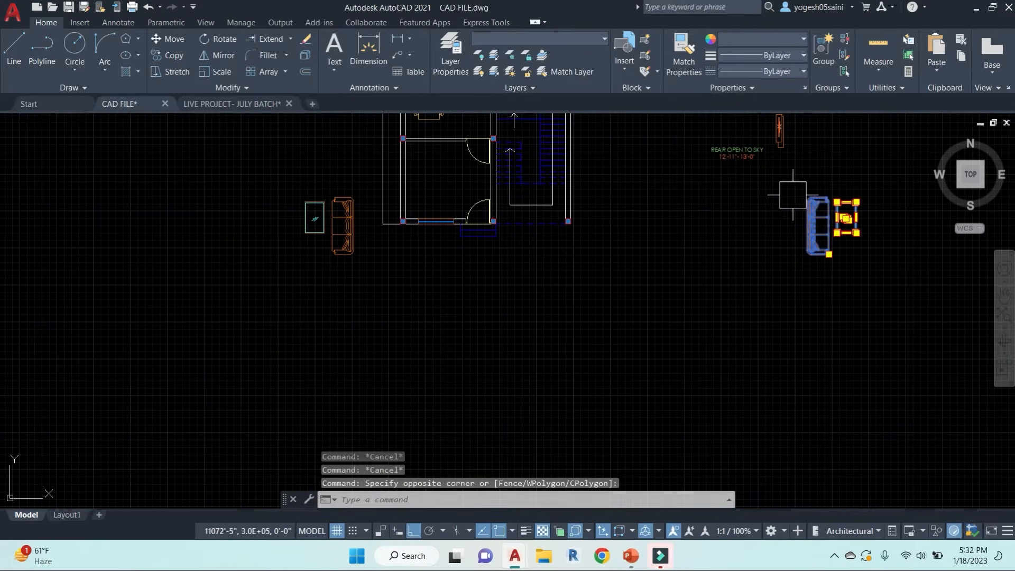
pyautogui.write('m')
pyautogui.press('Return')
pyautogui.click(882, 334)
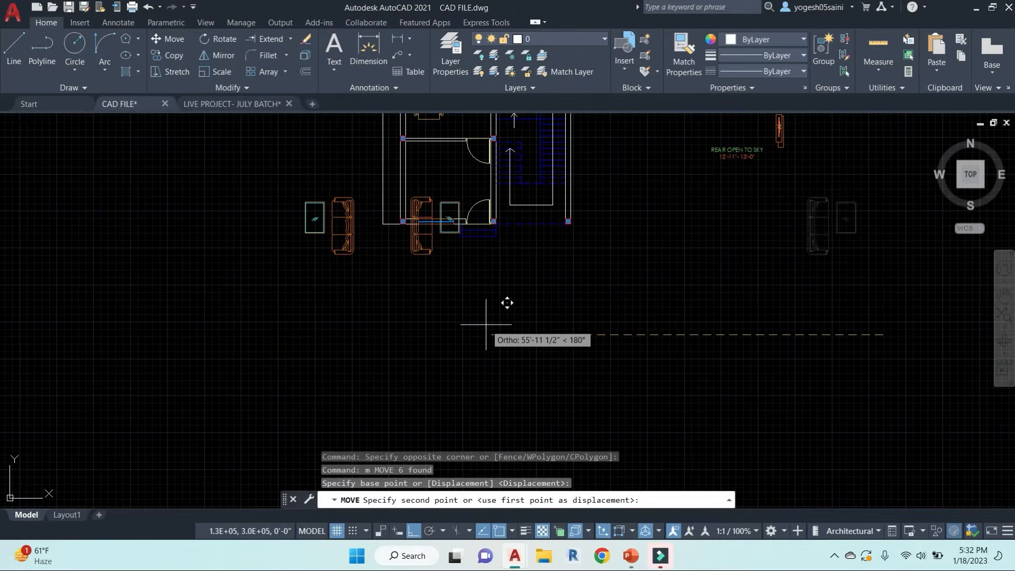
pyautogui.press('F8')
pyautogui.scroll(3, 502, 285)
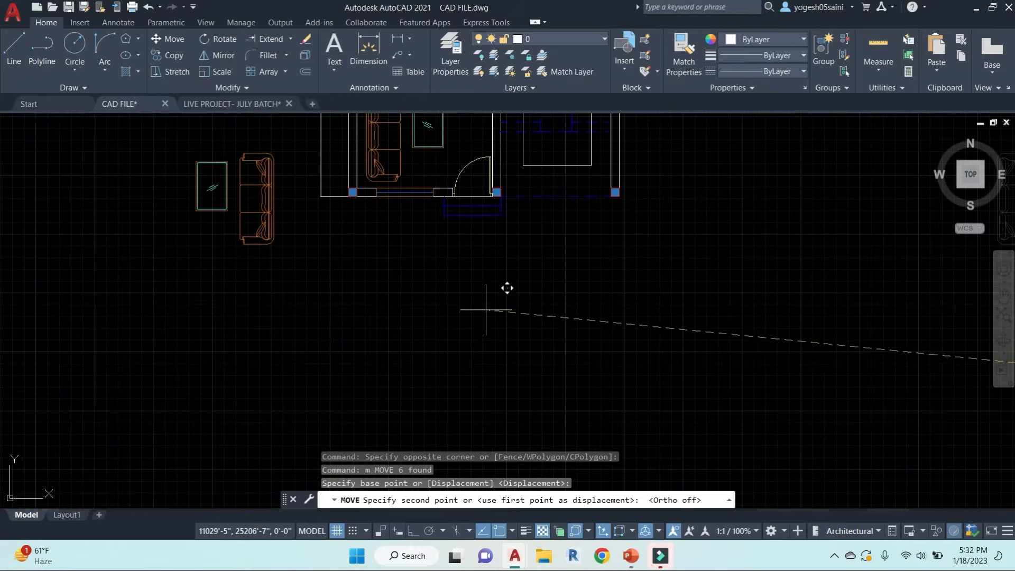
pyautogui.click(521, 420)
pyautogui.press('Escape')
pyautogui.press('Escape')
# Step: Copy the TV unit by its lower-right corner onto the right wall of the lower-left room, between the two doors
pyautogui.scroll(-5, 481, 203)
pyautogui.moveTo(615, 239); pyautogui.dragTo(584, 326, button='middle')
pyautogui.scroll(5, 433, 298)
pyautogui.moveTo(494, 299); pyautogui.dragTo(492, 288, button='middle')
pyautogui.scroll(-4, 531, 273)
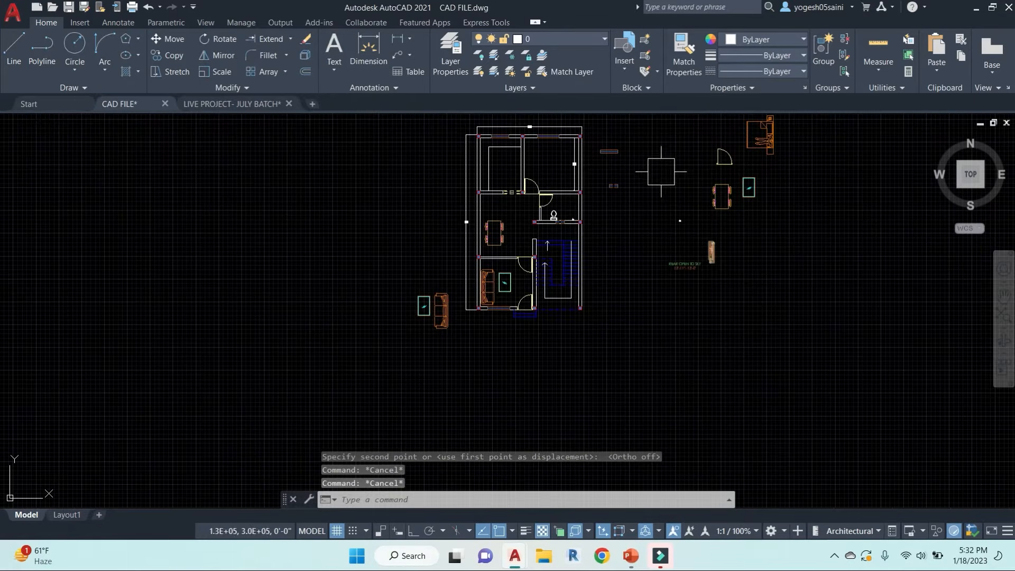
pyautogui.scroll(3, 661, 171)
pyautogui.scroll(-3, 645, 177)
pyautogui.moveTo(709, 272); pyautogui.dragTo(665, 292, button='middle')
pyautogui.click(775, 376)
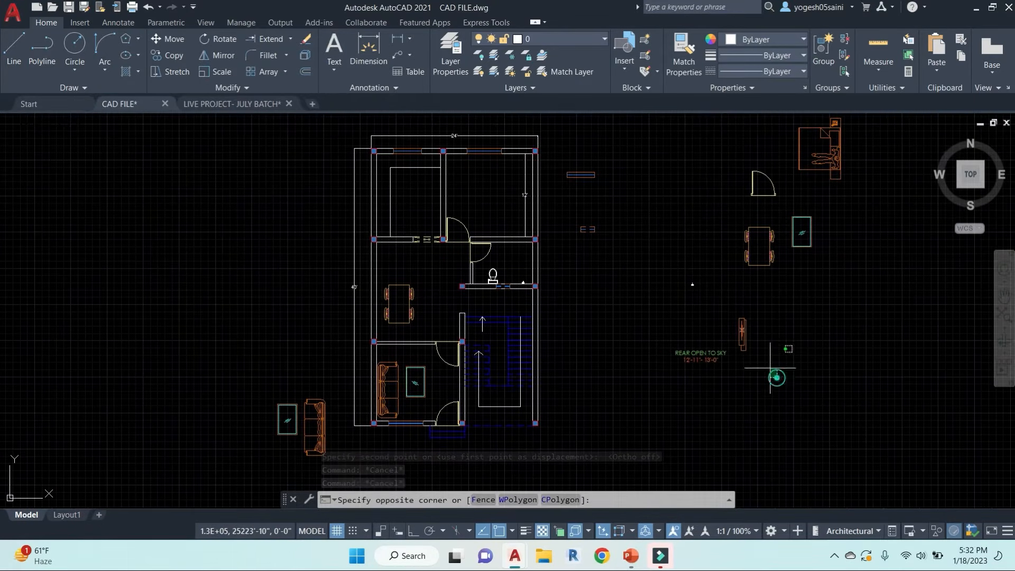
pyautogui.click(709, 277)
pyautogui.write('co')
pyautogui.press('Return')
pyautogui.scroll(4, 731, 331)
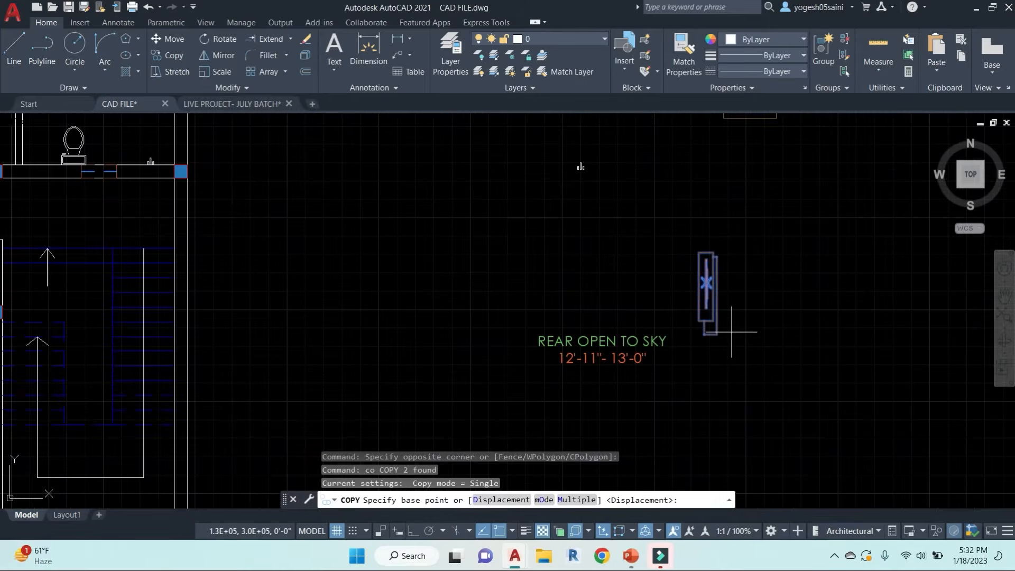
pyautogui.click(717, 333)
pyautogui.moveTo(716, 335); pyautogui.dragTo(874, 233, button='middle')
pyautogui.moveTo(147, 306); pyautogui.dragTo(249, 283, button='middle')
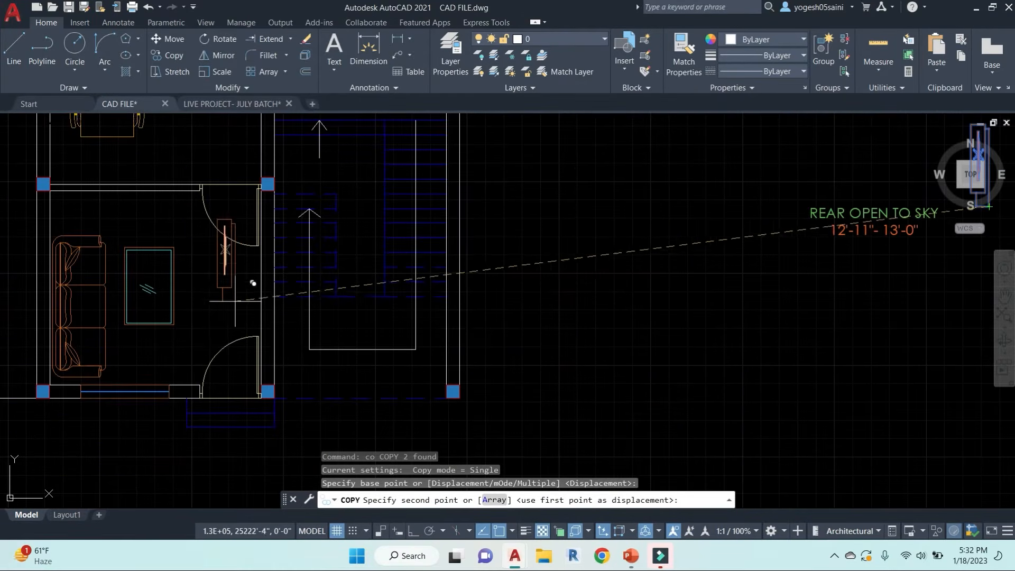
pyautogui.scroll(3, 256, 327)
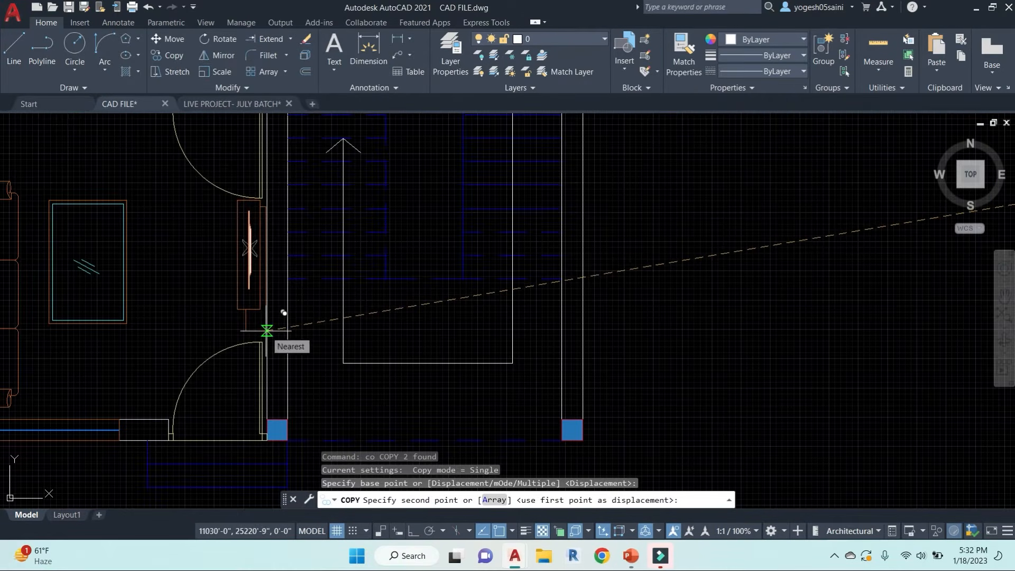
pyautogui.click(267, 330)
# Step: Mirror the TV unit beside the plan about a vertical line to its right with ortho on, keeping the source
pyautogui.scroll(-3, 691, 220)
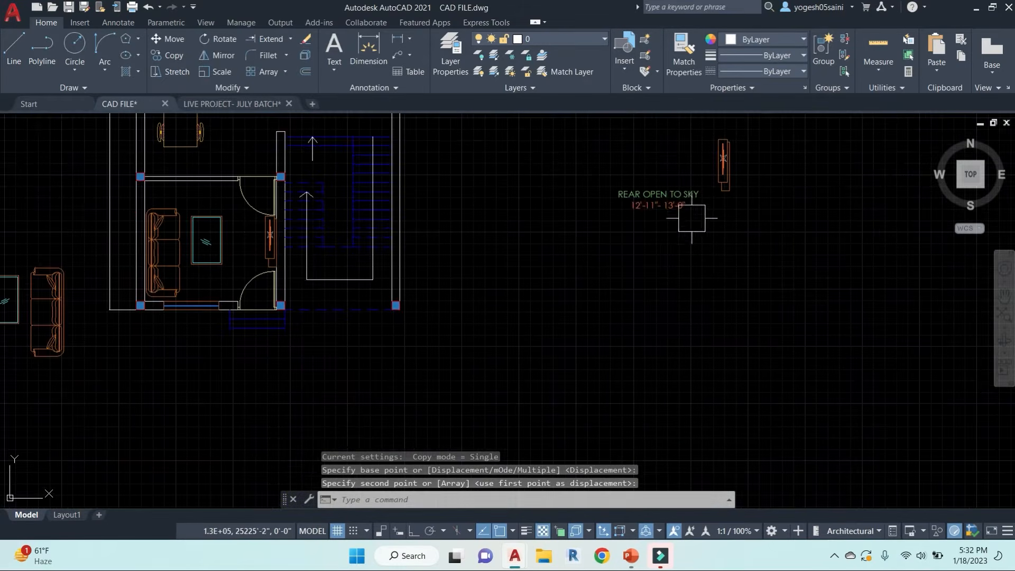
pyautogui.scroll(2, 707, 294)
pyautogui.click(704, 293)
pyautogui.click(659, 181)
pyautogui.write('m')
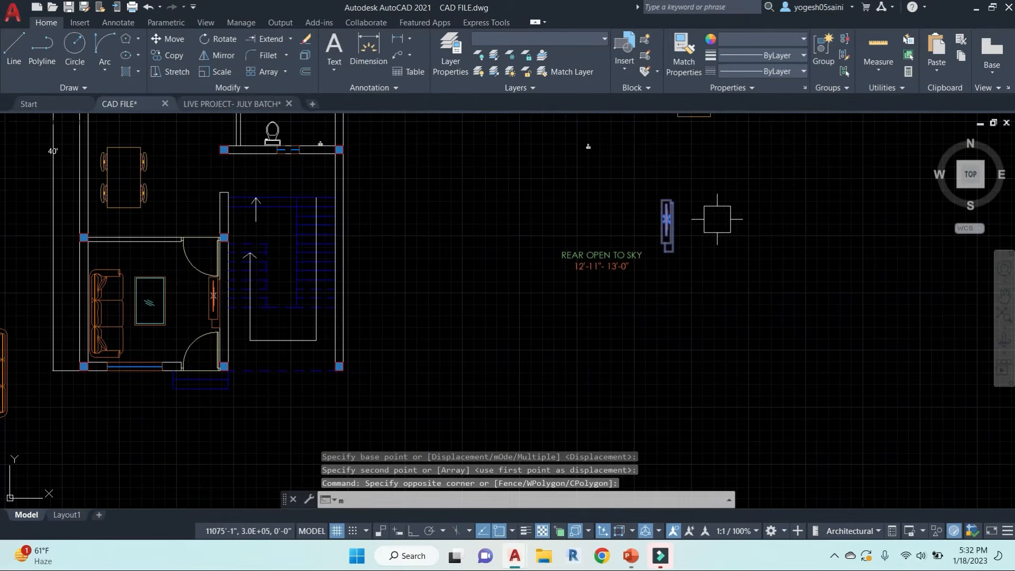
pyautogui.write('i')
pyautogui.press('Return')
pyautogui.click(717, 219)
pyautogui.click(722, 322)
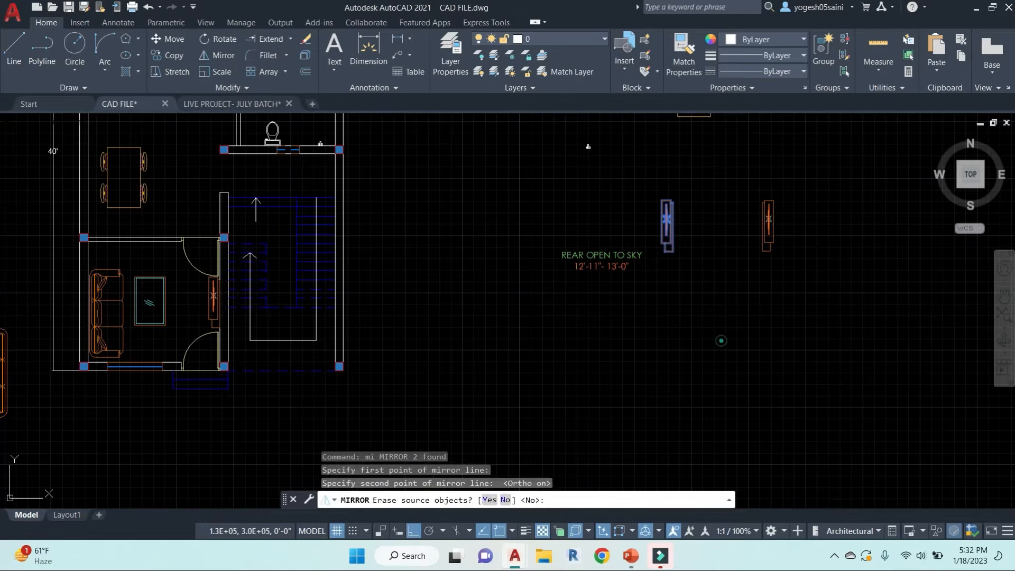
pyautogui.press('Return')
# Step: Move the mirrored TV unit by its lower-left corner onto the upper-right bedroom's left wall, above the door, with ortho off
pyautogui.click(748, 294)
pyautogui.click(812, 178)
pyautogui.write('m')
pyautogui.press('Return')
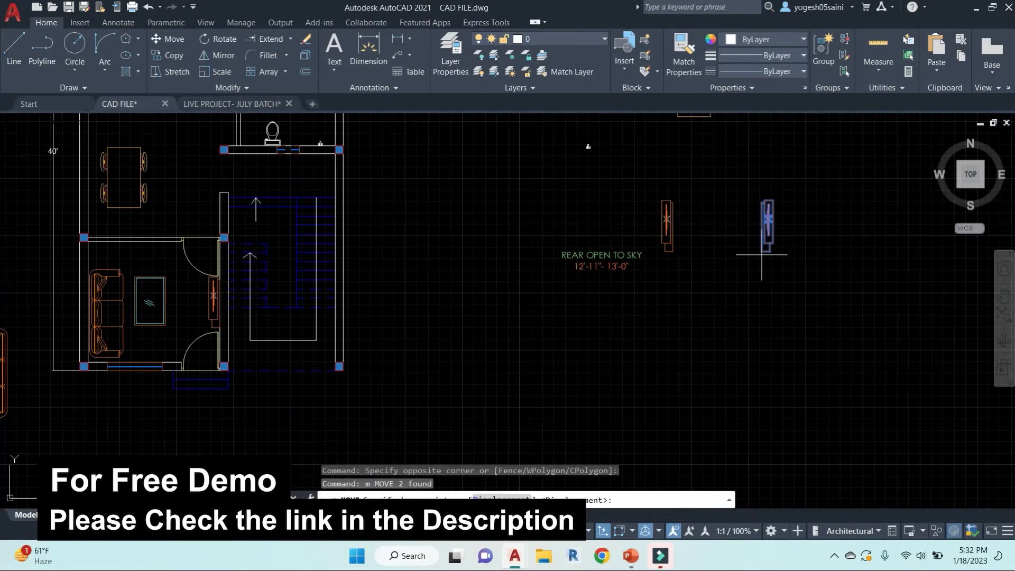
pyautogui.click(766, 250)
pyautogui.scroll(-3, 489, 198)
pyautogui.scroll(5, 566, 190)
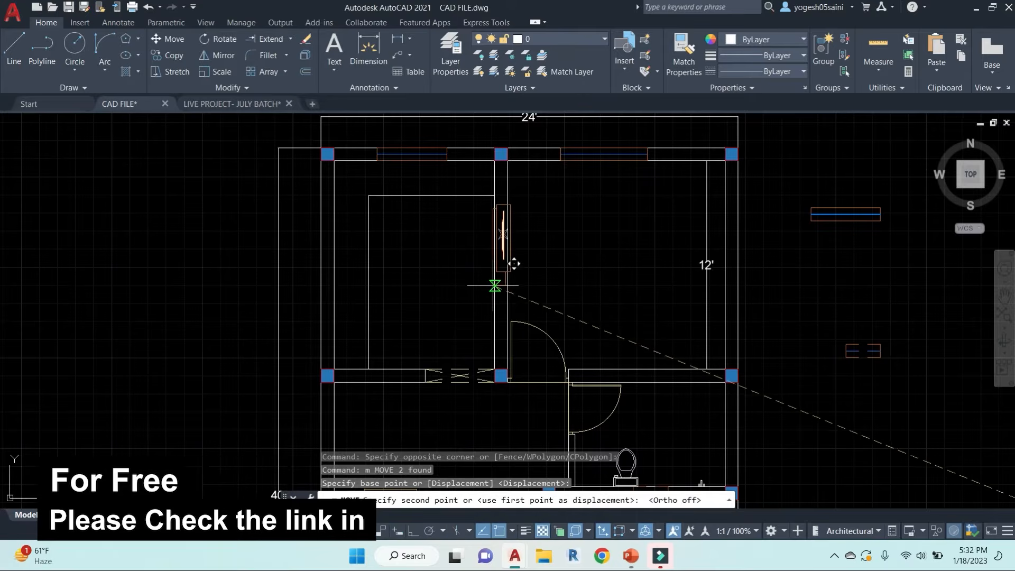
pyautogui.click(512, 283)
# Step: Copy the double bed by its upper-right corner against the right wall of the upper-right bedroom, facing the TV unit
pyautogui.scroll(-4, 569, 278)
pyautogui.moveTo(625, 289); pyautogui.dragTo(566, 270, button='middle')
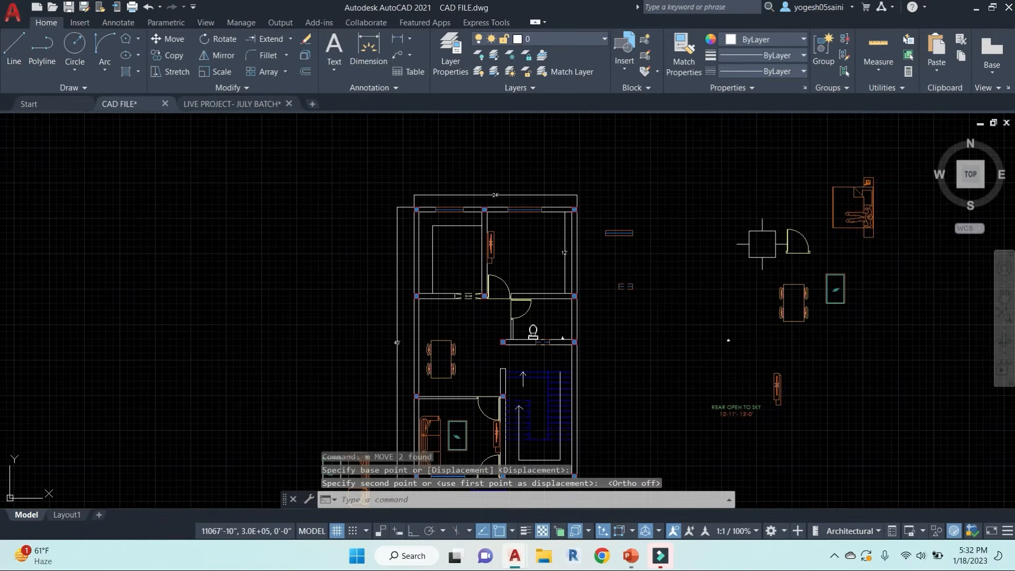
pyautogui.click(878, 207)
pyautogui.write('co')
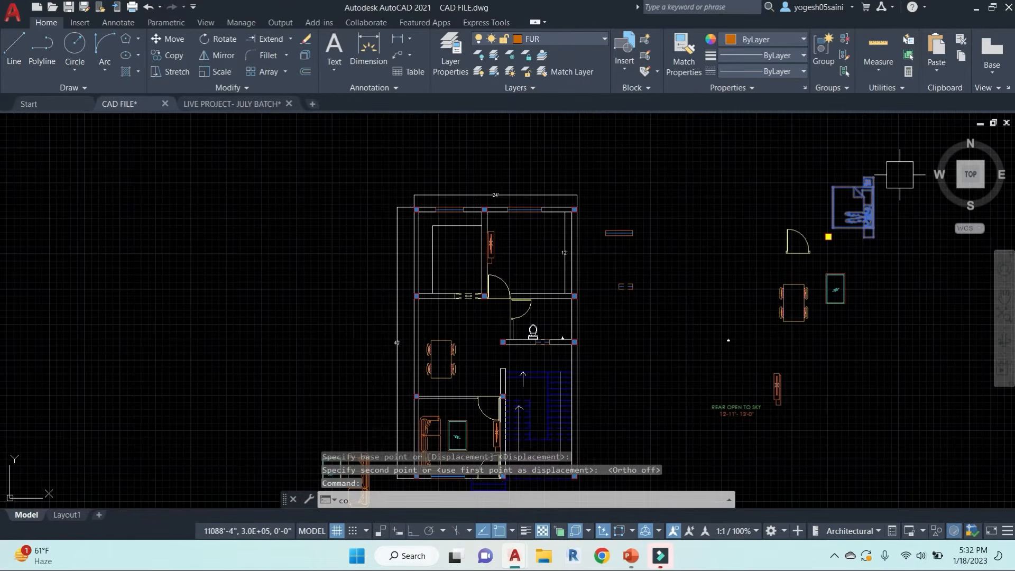
pyautogui.press('Return')
pyautogui.click(873, 177)
pyautogui.scroll(5, 549, 235)
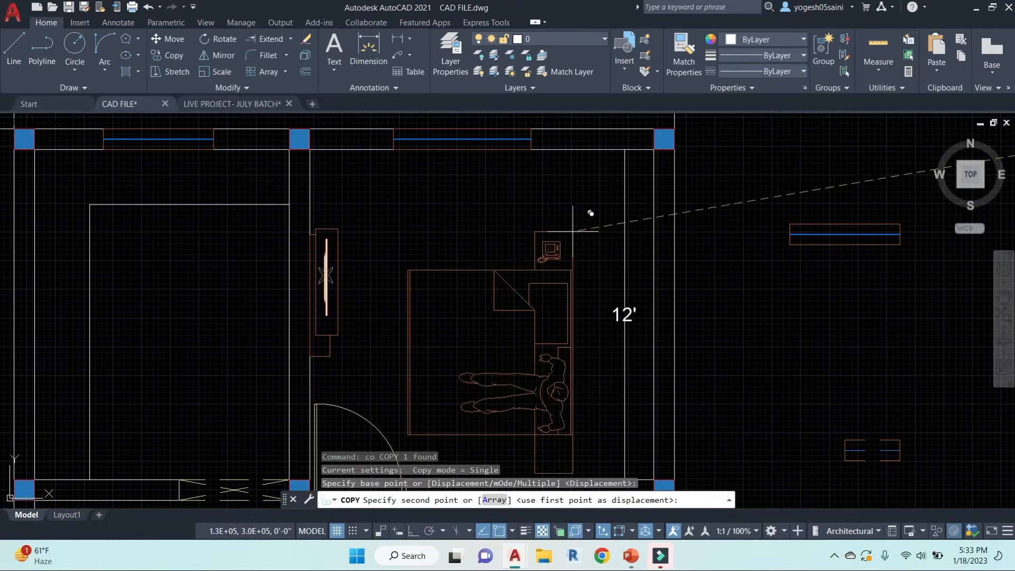
pyautogui.press('Escape')
# Step: Erase the 12' dimension beside the right wall of the upper-right bedroom
pyautogui.scroll(-4, 654, 194)
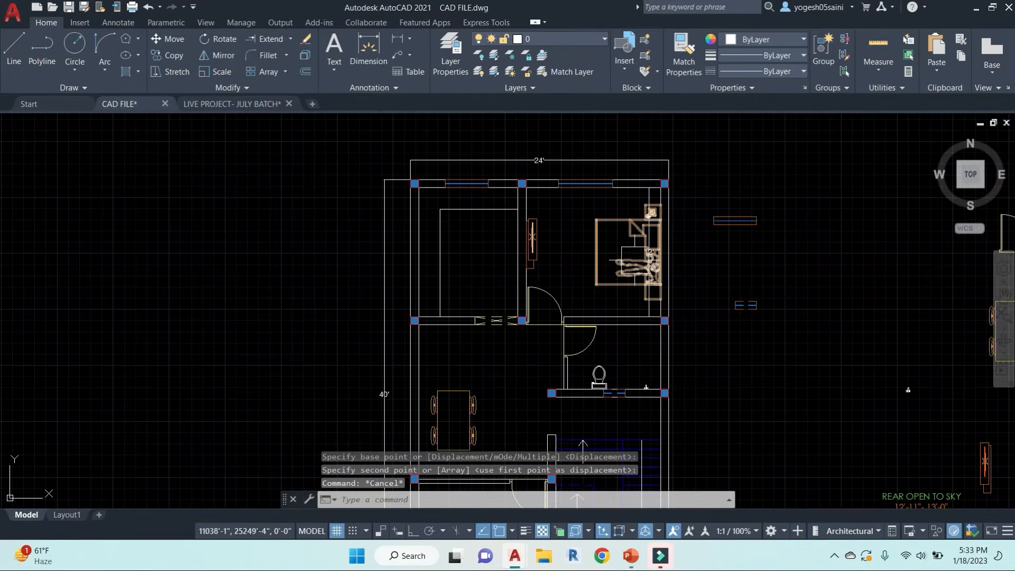
pyautogui.scroll(2, 646, 321)
pyautogui.scroll(4, 647, 323)
pyautogui.press('Escape')
pyautogui.click(648, 326)
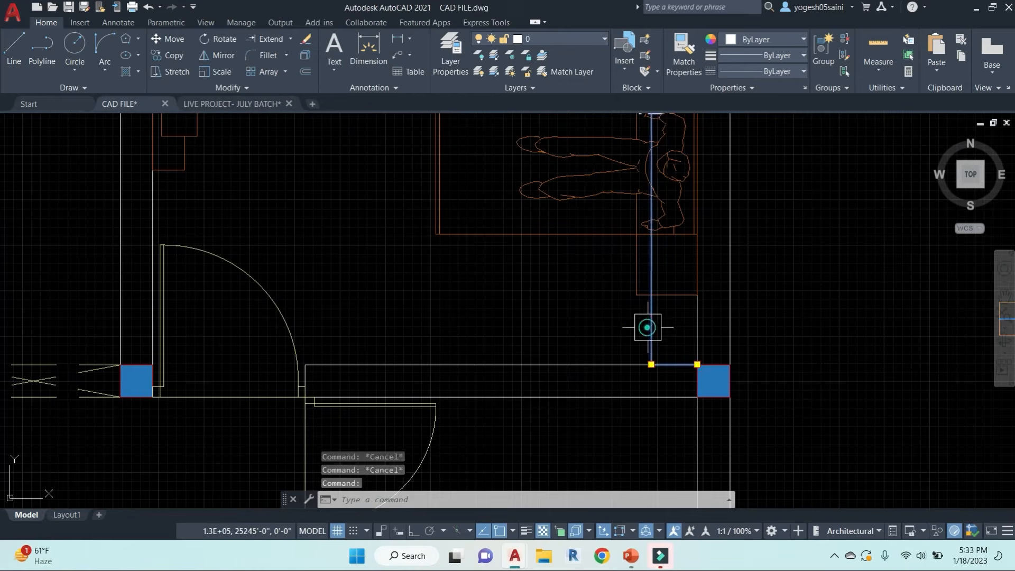
pyautogui.write('e')
pyautogui.press('Return')
# Step: Erase the leftover bed, door, dining table, coffee table and TV unit to the right of the plan
pyautogui.scroll(-4, 659, 306)
pyautogui.scroll(-4, 771, 339)
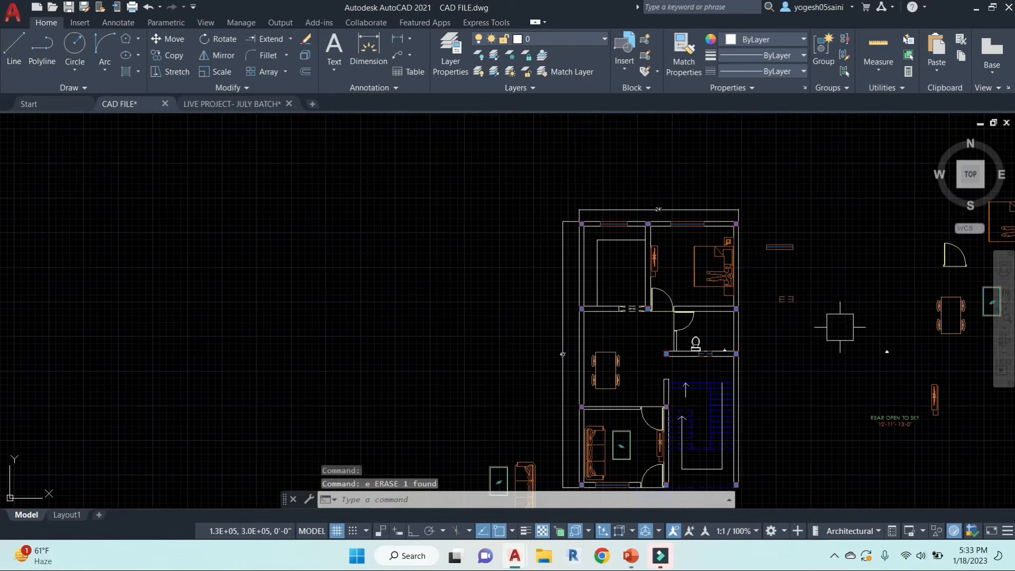
pyautogui.moveTo(638, 376); pyautogui.dragTo(530, 283, button='middle')
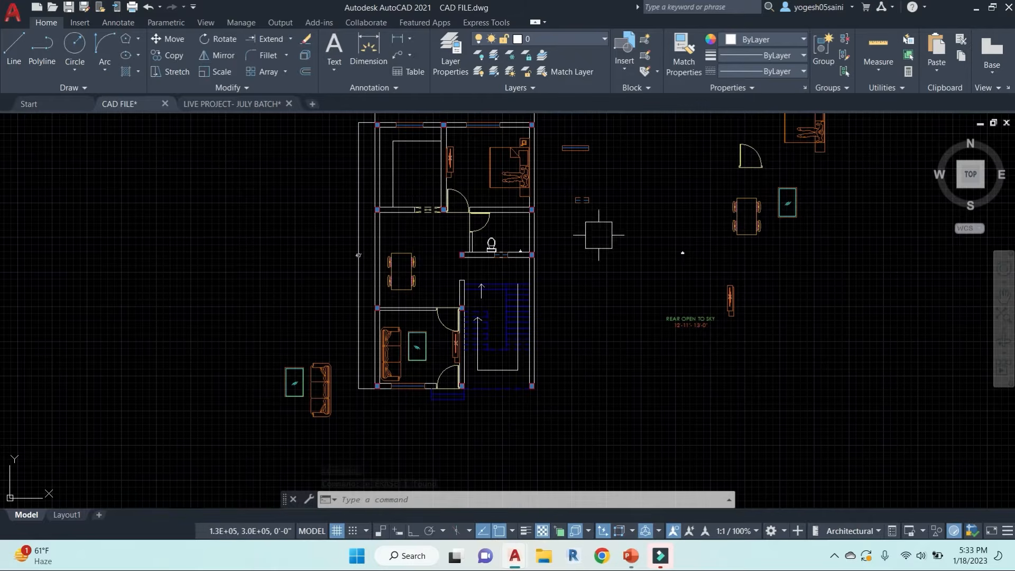
pyautogui.moveTo(598, 235); pyautogui.dragTo(567, 268, button='middle')
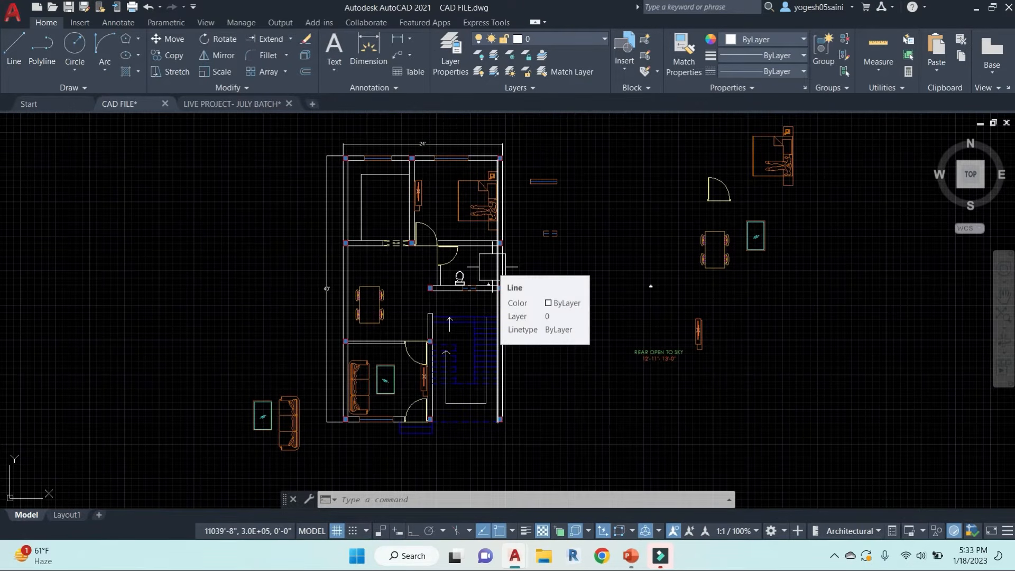
pyautogui.click(829, 350)
pyautogui.click(852, 392)
pyautogui.click(854, 389)
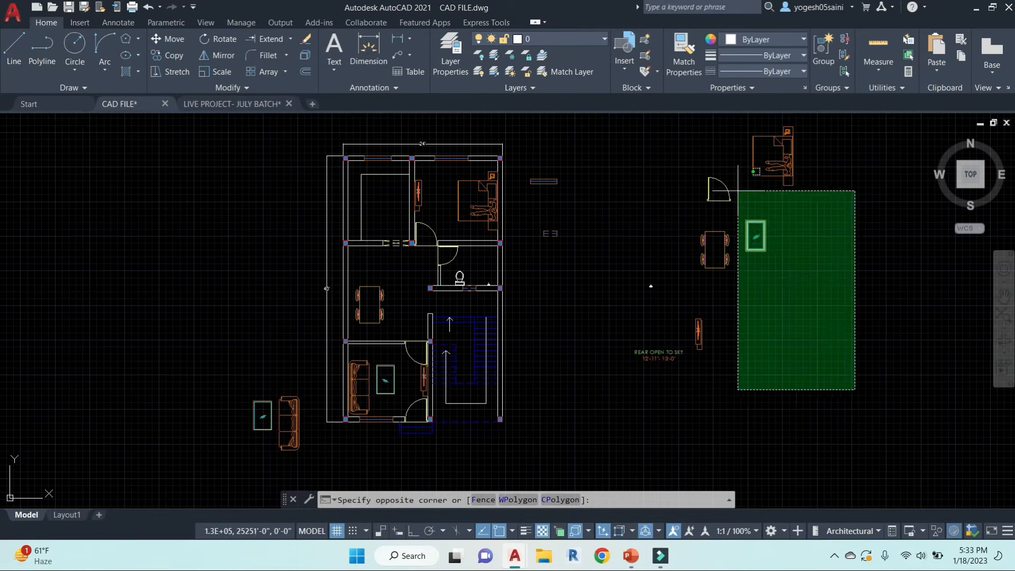
pyautogui.click(697, 140)
pyautogui.write('e')
pyautogui.press('Return')
# Step: Erase the leftover window, ventilator and small bathroom fixture to the right of the plan
pyautogui.click(686, 296)
pyautogui.click(527, 152)
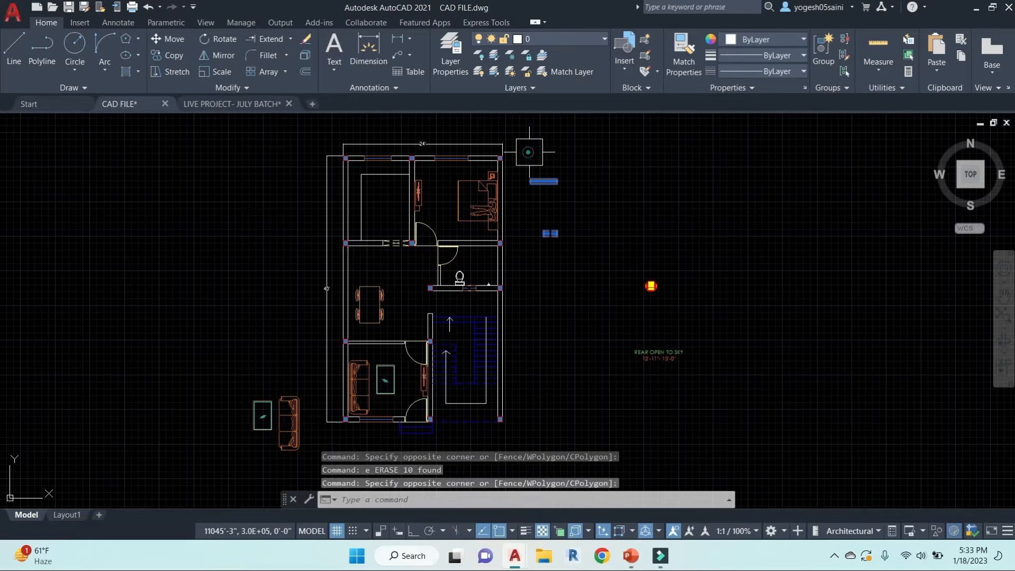
pyautogui.write('e')
pyautogui.press('Return')
pyautogui.moveTo(562, 254); pyautogui.dragTo(587, 254, button='middle')
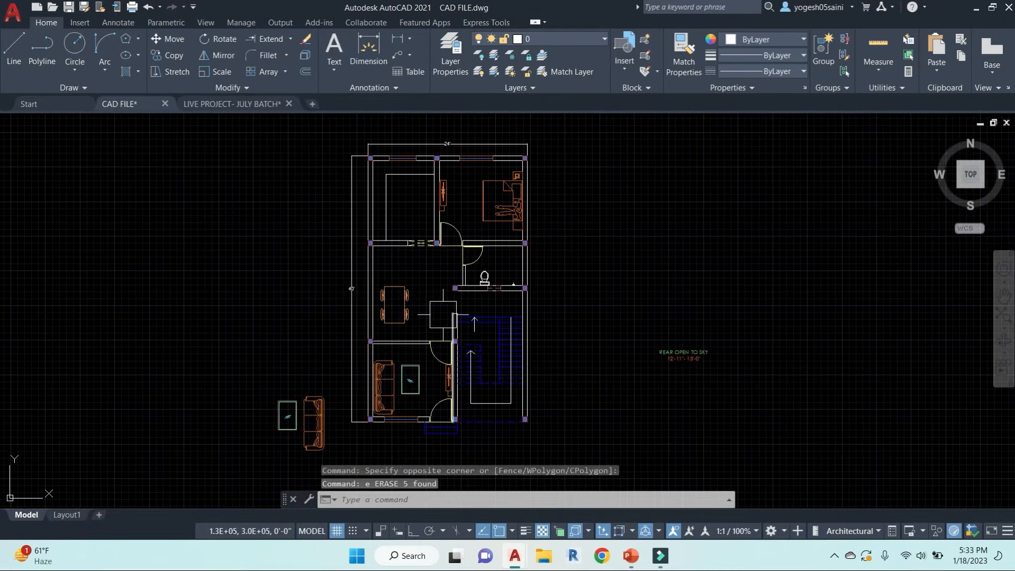
pyautogui.scroll(4, 443, 315)
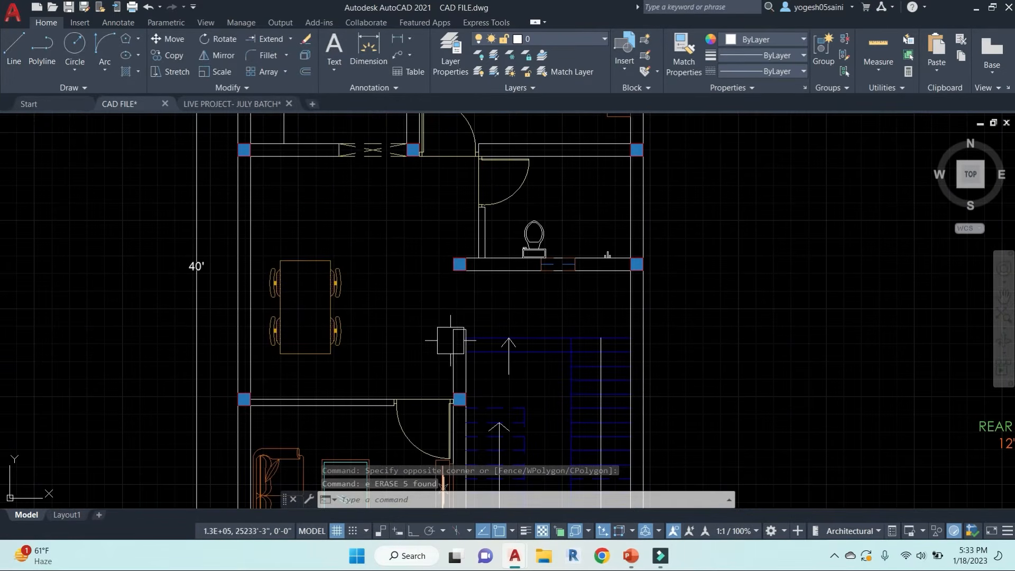
pyautogui.moveTo(448, 338)
pyautogui.mouseDown(button='middle')
pyautogui.moveTo(465, 278)
pyautogui.moveTo(484, 450)
pyautogui.mouseUp(button='middle')
pyautogui.write('co')
pyautogui.press('Return')
pyautogui.press('Escape')
pyautogui.press('Escape')
# Step: Copy the toilet door to the opening above the staircase wall, placing its upper-left corner at the column's lower-left corner
pyautogui.write('c')
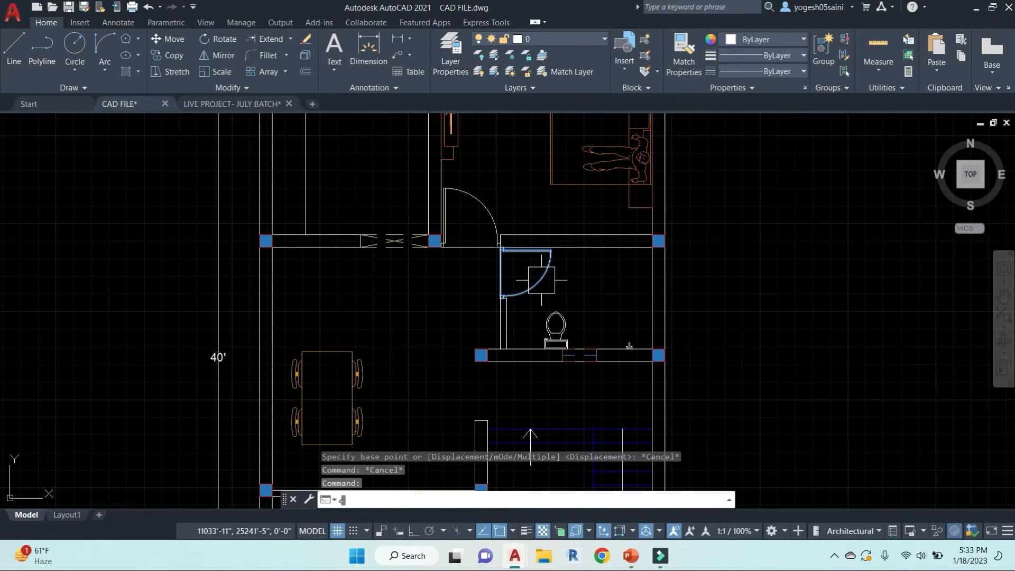
pyautogui.write('o')
pyautogui.press('Return')
pyautogui.scroll(4, 487, 222)
pyautogui.click(499, 227)
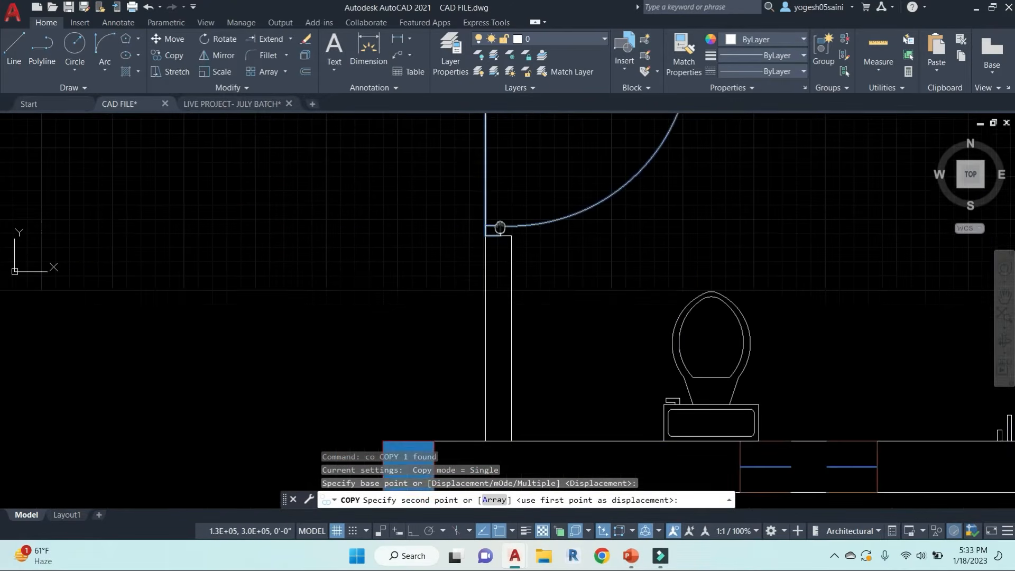
pyautogui.moveTo(499, 227); pyautogui.dragTo(503, 173, button='middle')
pyautogui.moveTo(502, 359); pyautogui.dragTo(540, 138, button='middle')
pyautogui.click(425, 216)
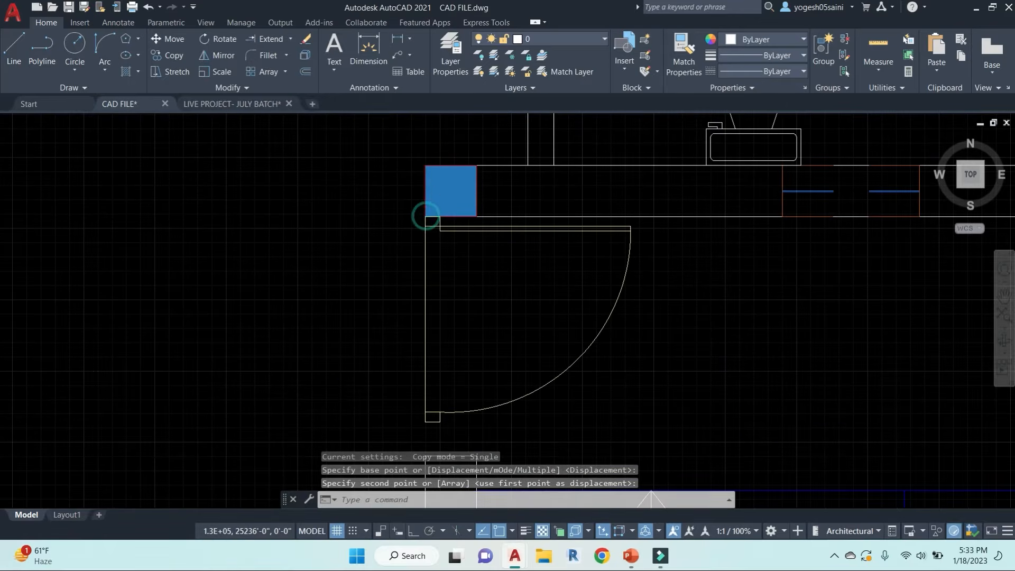
# Step: Scale the copied door by reference from the column's lower-left corner so its lower end meets the staircase wall
pyautogui.scroll(-3, 545, 285)
pyautogui.scroll(3, 544, 285)
pyautogui.write('sc')
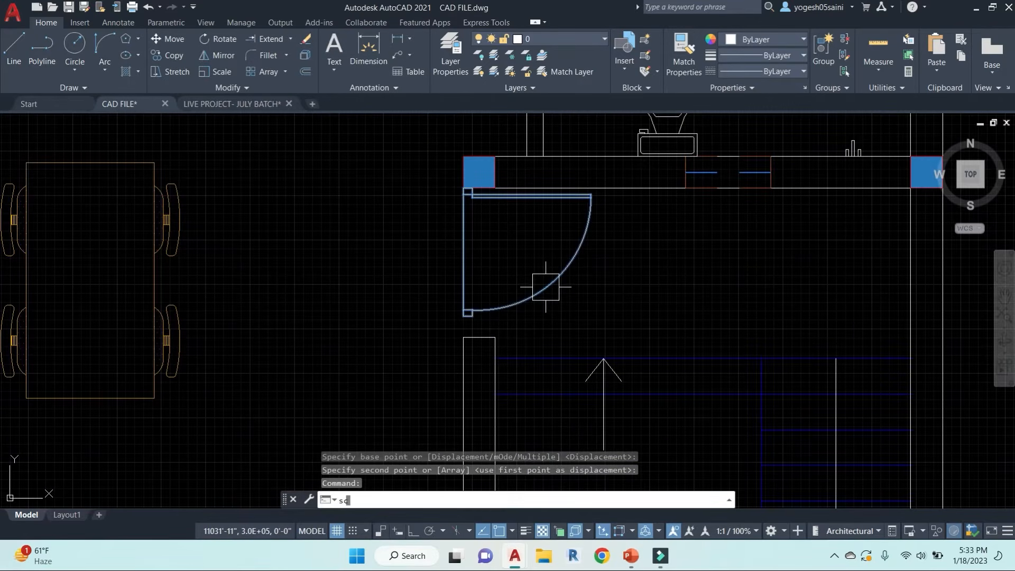
pyautogui.press('Return')
pyautogui.click(463, 189)
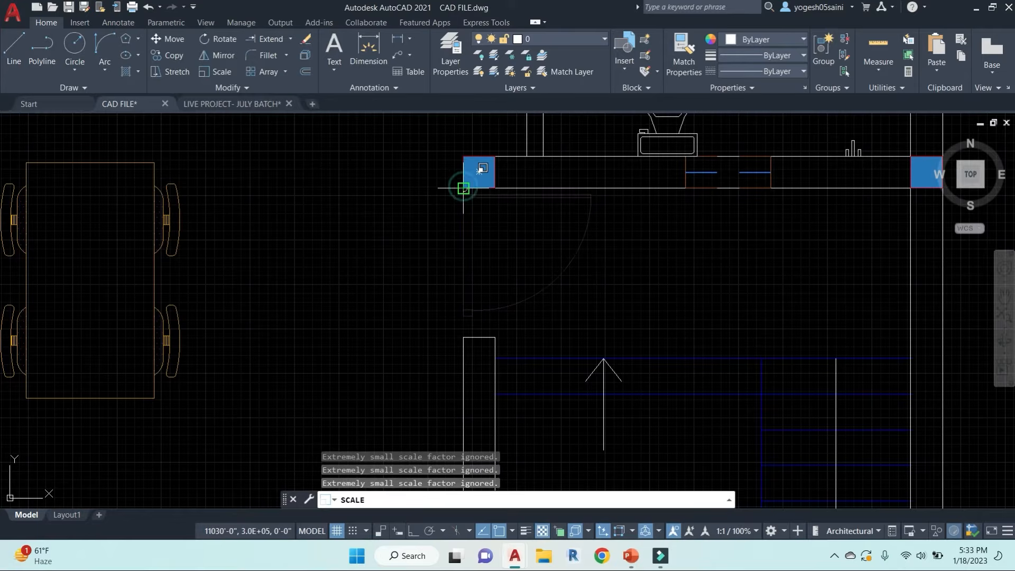
pyautogui.write('r')
pyautogui.press('Return')
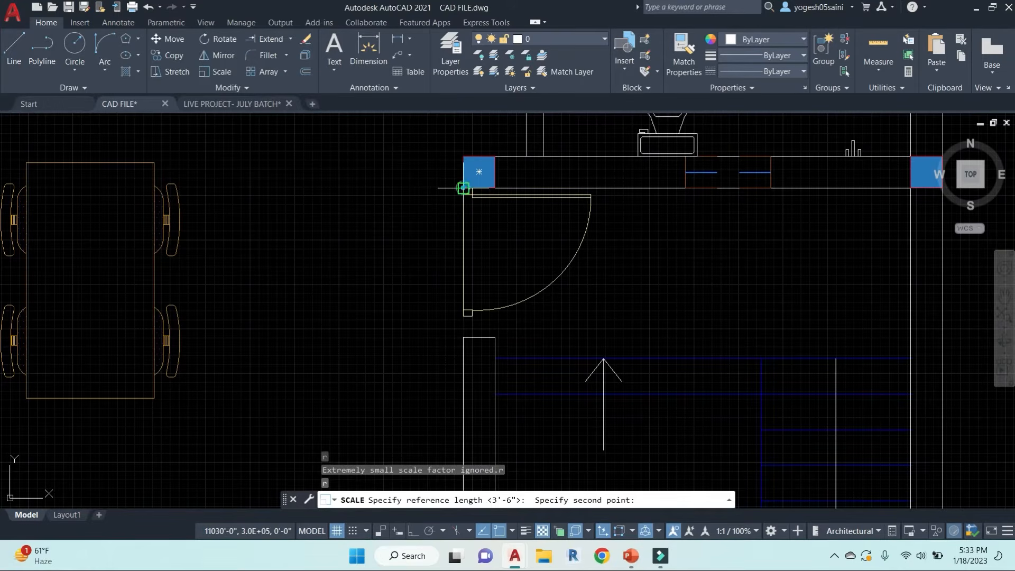
pyautogui.scroll(5, 464, 316)
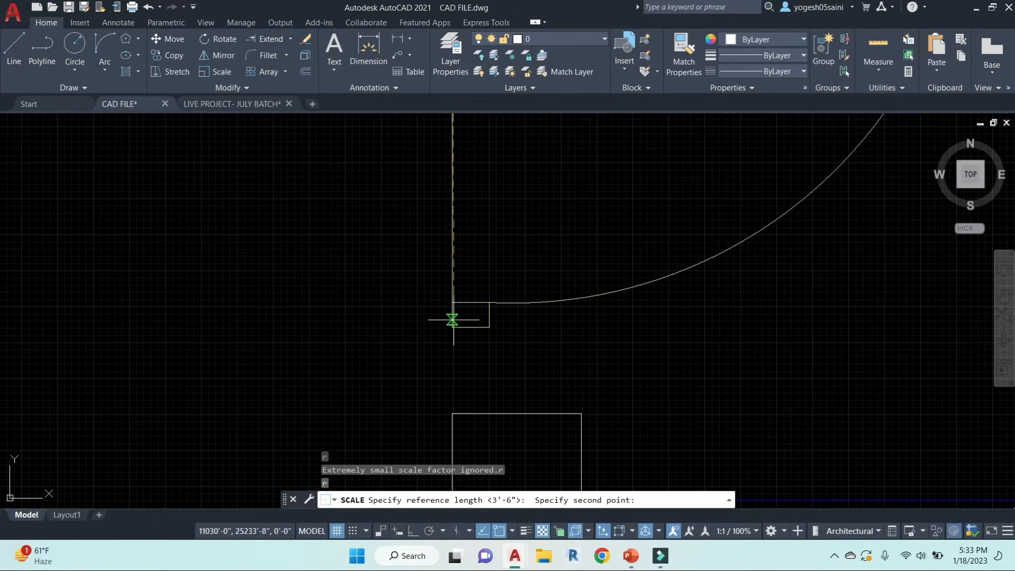
pyautogui.click(451, 327)
pyautogui.click(451, 414)
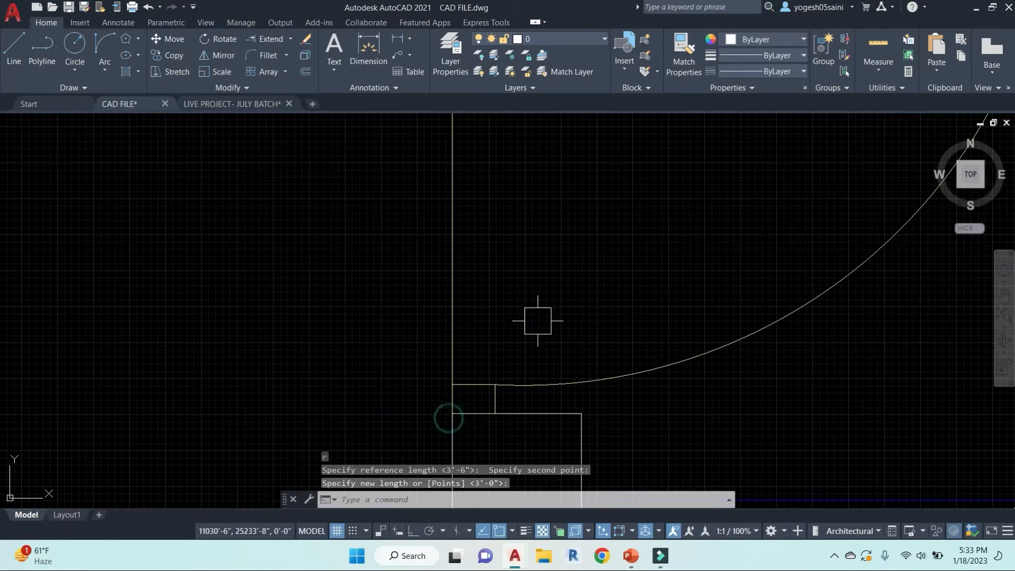
pyautogui.scroll(-5, 538, 320)
pyautogui.scroll(-2, 604, 283)
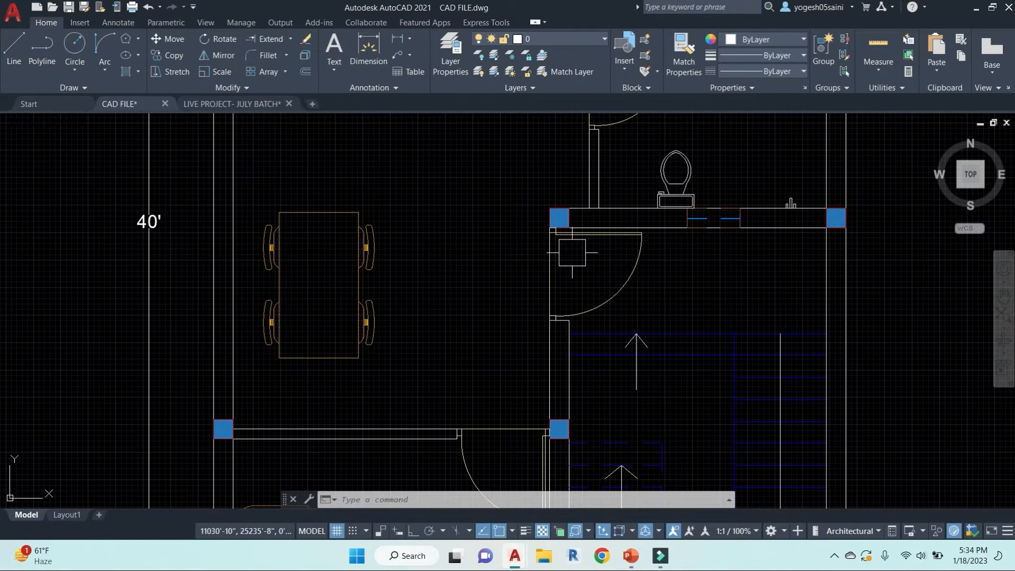
pyautogui.scroll(-4, 447, 267)
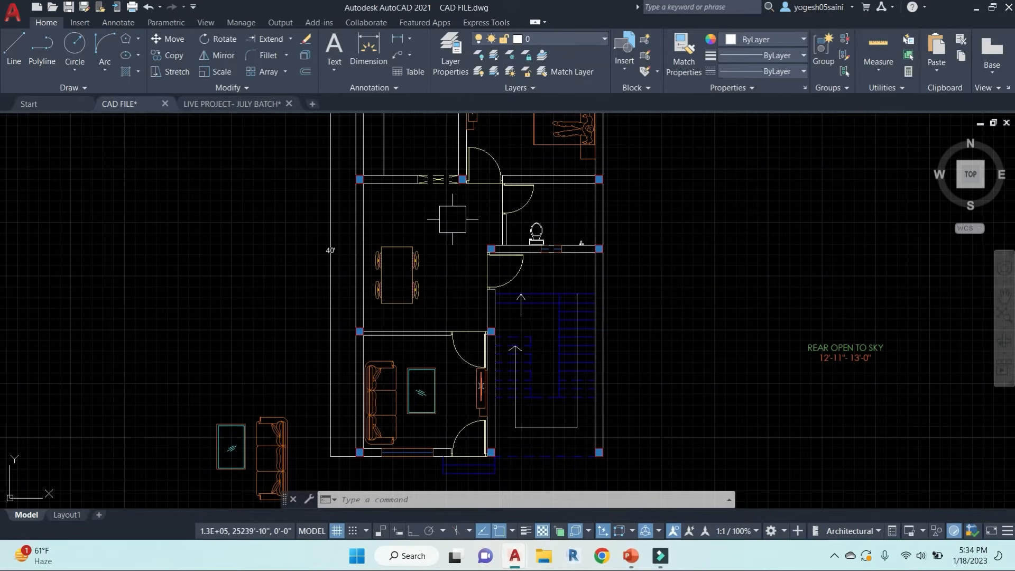
pyautogui.scroll(-5, 687, 320)
pyautogui.scroll(3, 612, 231)
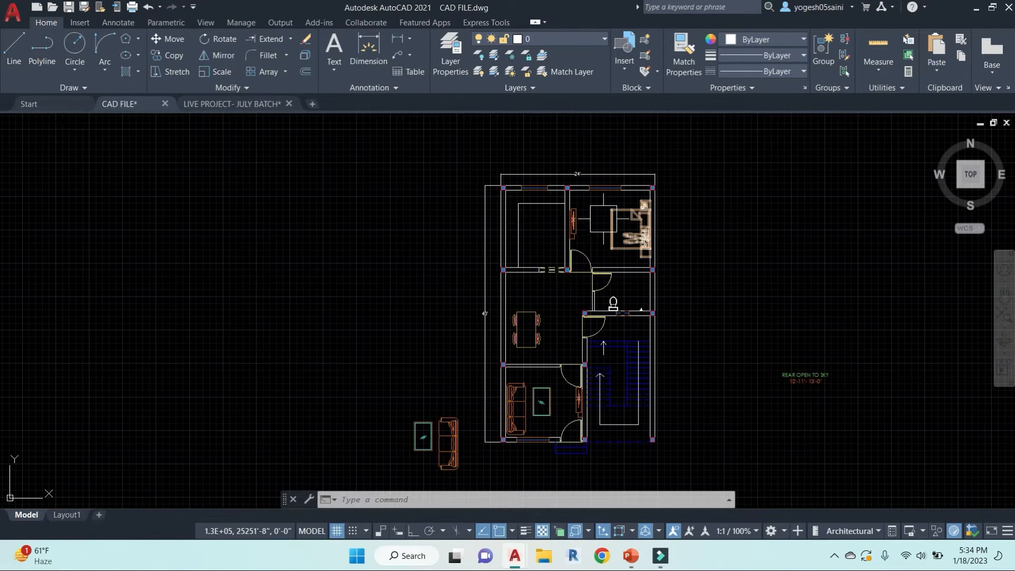
pyautogui.moveTo(679, 353); pyautogui.dragTo(652, 330, button='middle')
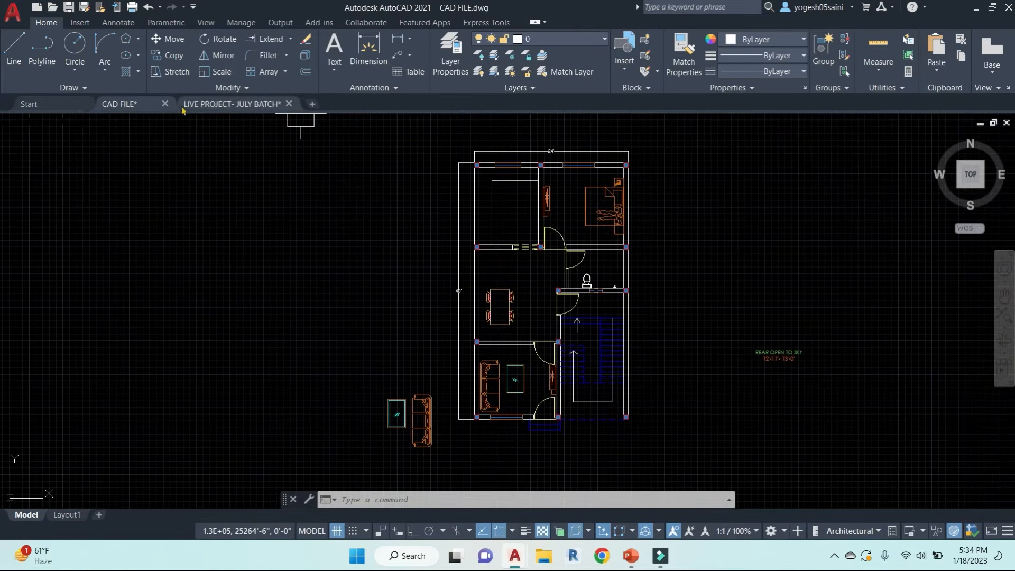
pyautogui.moveTo(228, 107)
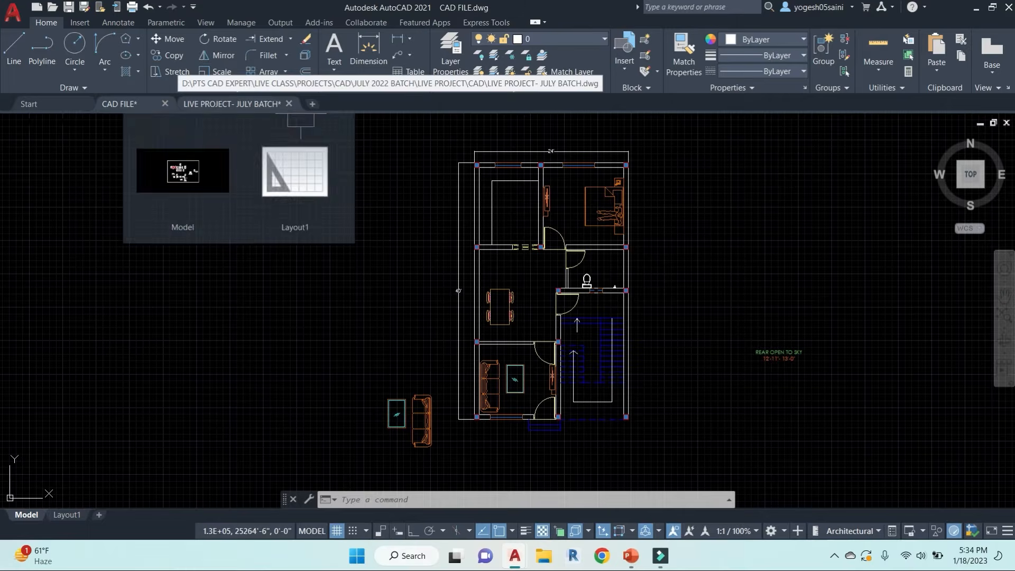
# Step: Draw an upright rectangle in the upper-left room, between the left wall and the inner counter line
pyautogui.scroll(5, 457, 291)
pyautogui.press('Escape')
pyautogui.press('Escape')
pyautogui.press('Escape')
pyautogui.write('re')
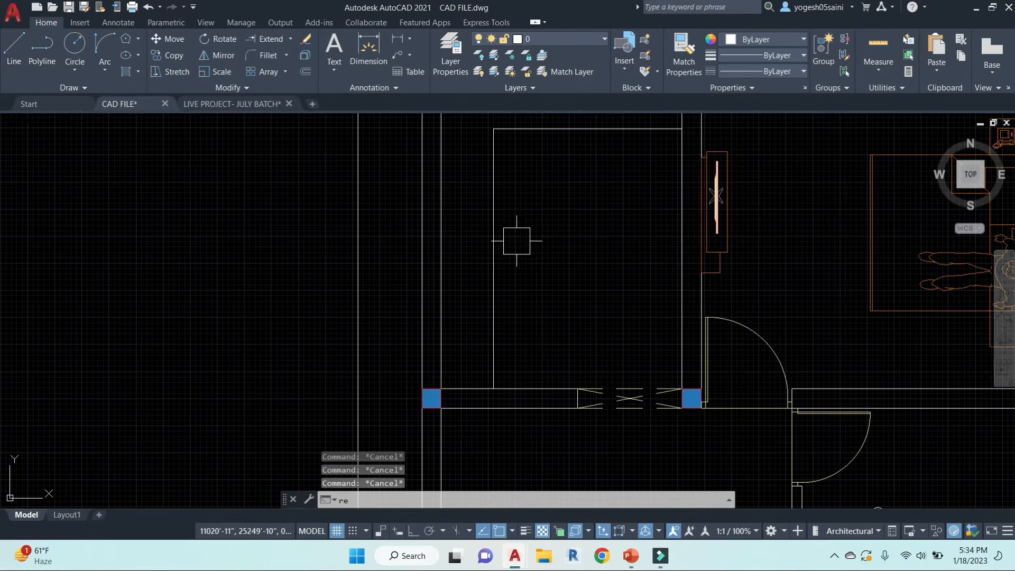
pyautogui.write('c')
pyautogui.press('Return')
pyautogui.scroll(2, 465, 265)
pyautogui.click(434, 207)
pyautogui.click(513, 365)
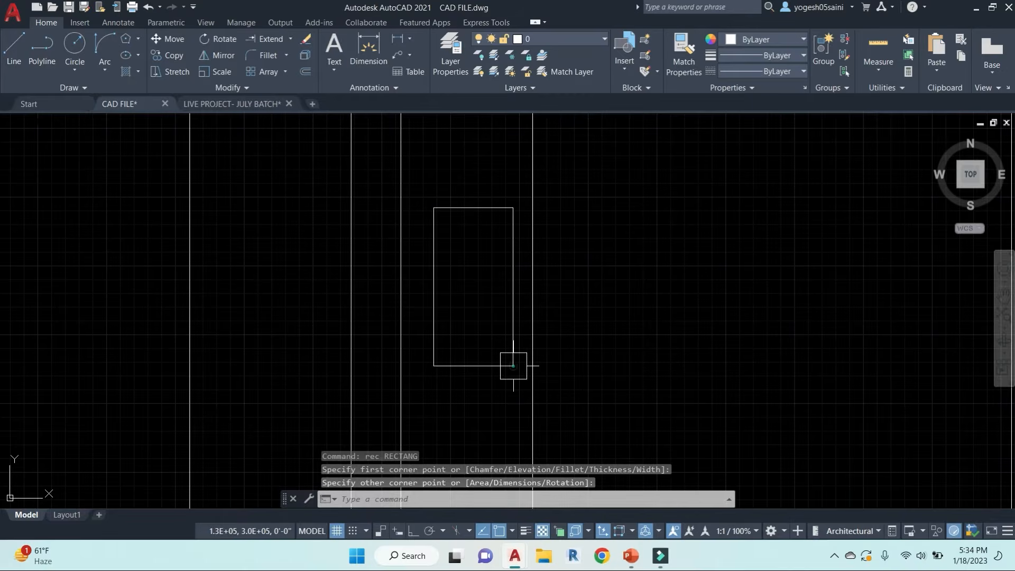
pyautogui.press('Escape')
pyautogui.press('Escape')
pyautogui.press('Escape')
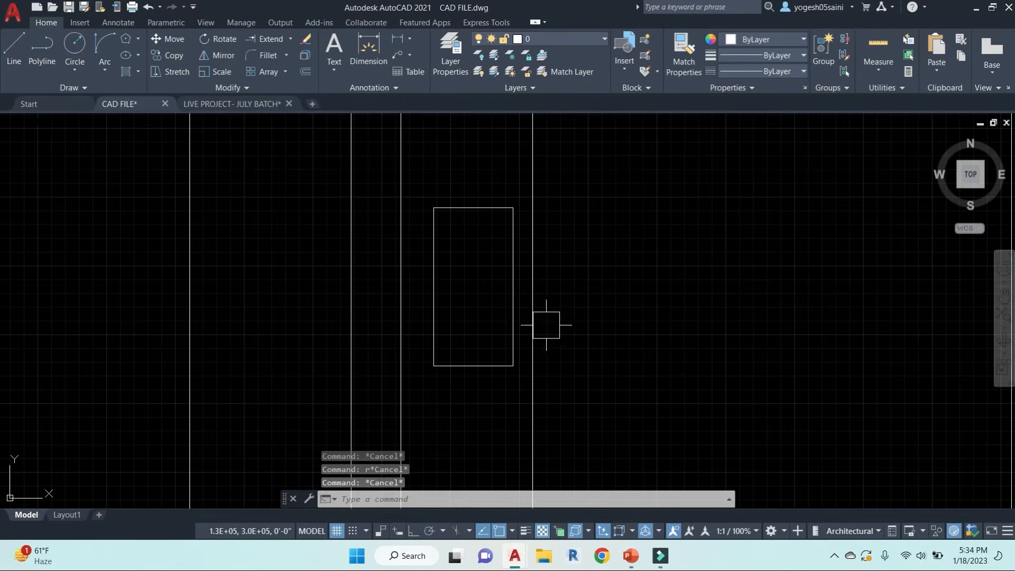
# Step: Offset the new rectangle 1" inward
pyautogui.write('o')
pyautogui.press('Return')
pyautogui.write('1')
pyautogui.press('Return')
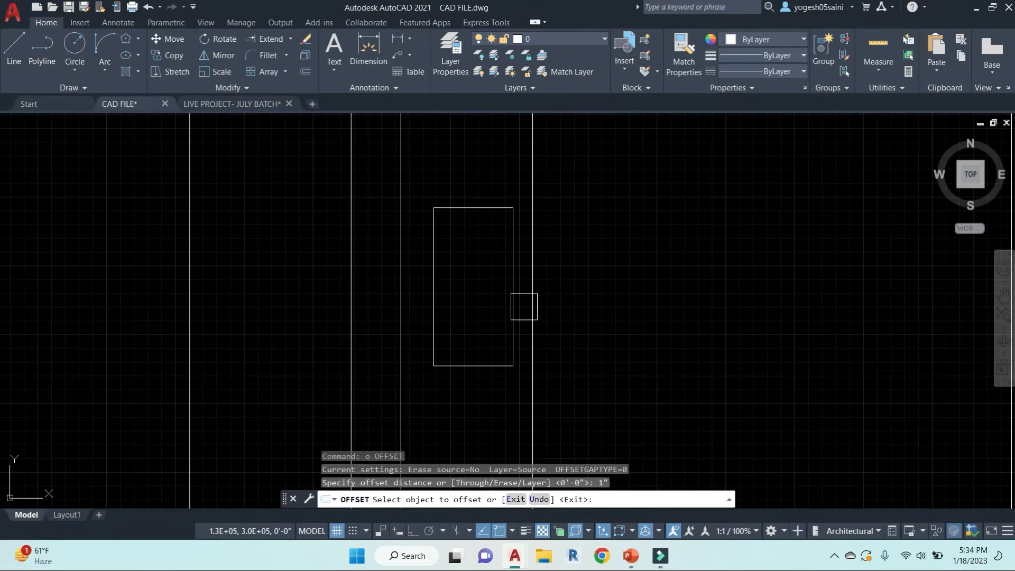
pyautogui.click(513, 296)
pyautogui.click(475, 286)
pyautogui.press('Escape')
pyautogui.press('Escape')
pyautogui.press('Escape')
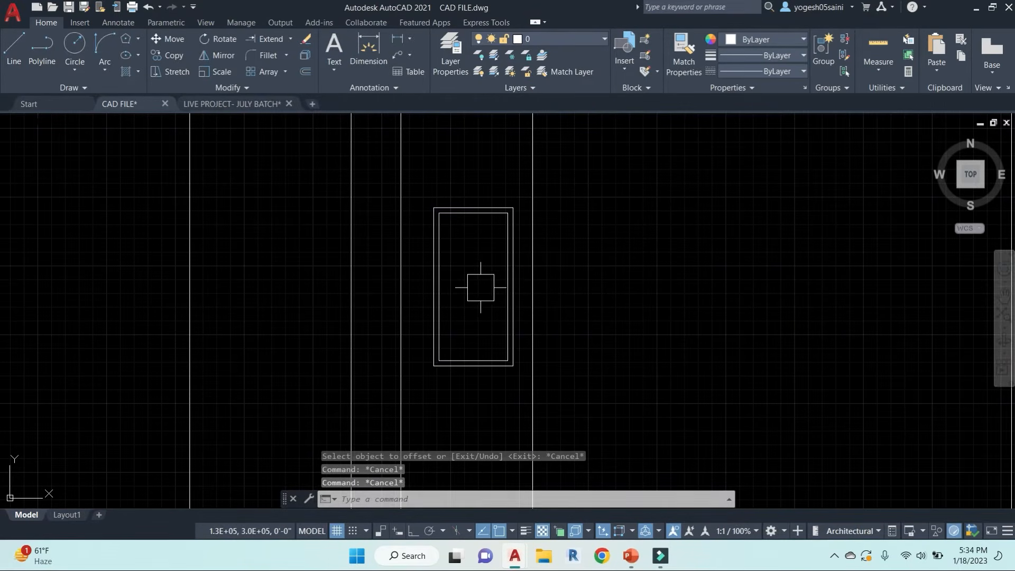
# Step: Draw a small circle inside the inner rectangle, near its upper edge and slightly right of centre
pyautogui.write('c')
pyautogui.press('Return')
pyautogui.scroll(2, 460, 231)
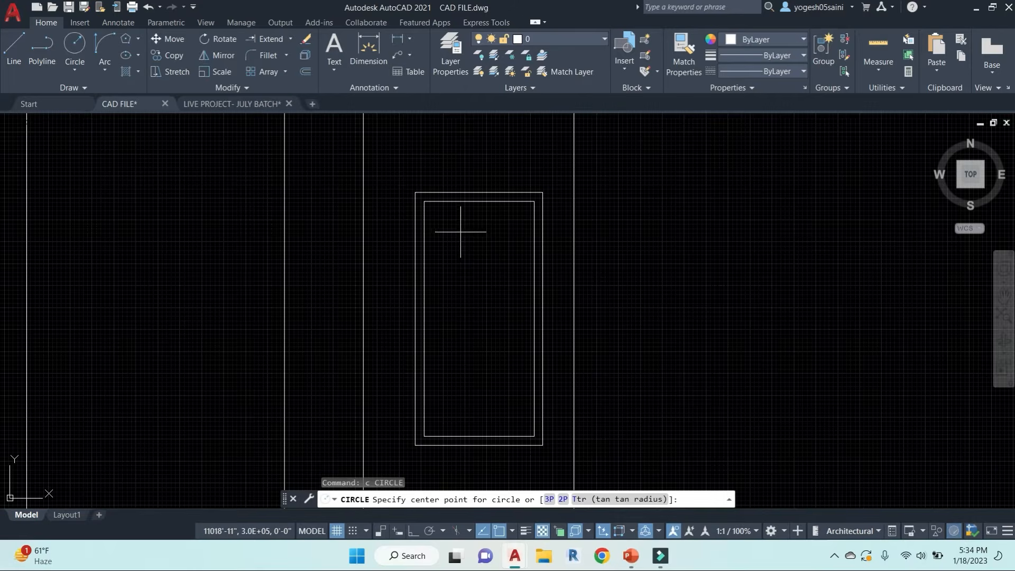
pyautogui.click(491, 229)
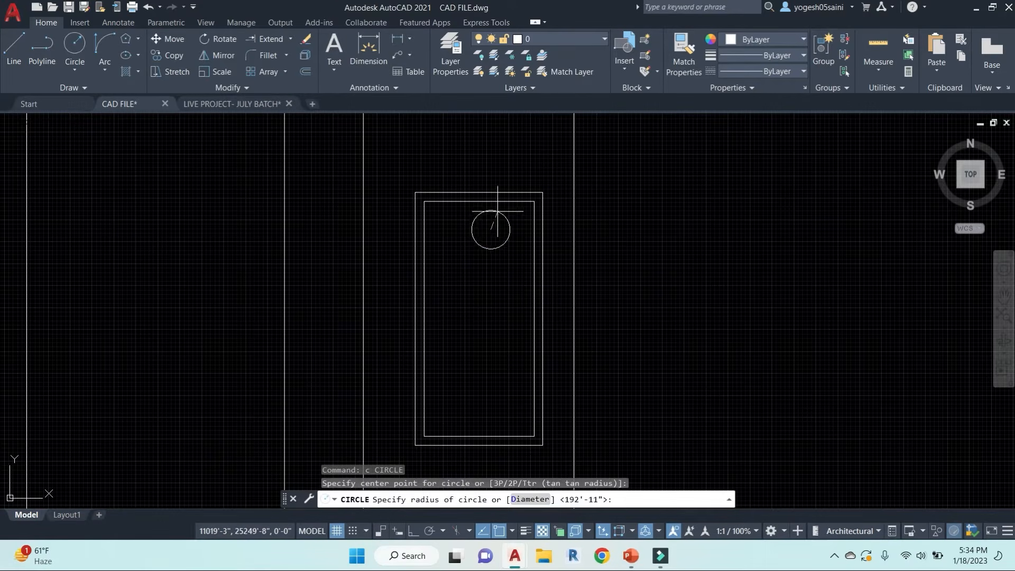
pyautogui.click(497, 210)
pyautogui.click(504, 233)
pyautogui.write('co')
pyautogui.press('Return')
pyautogui.press('Escape')
pyautogui.press('Escape')
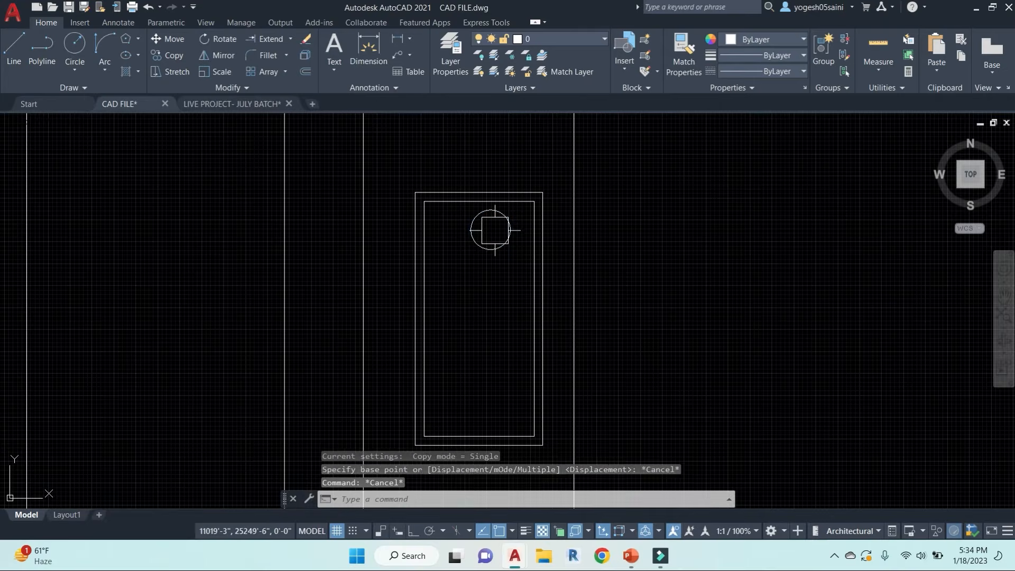
# Step: Offset the small circle 0.4" inward
pyautogui.scroll(4, 499, 229)
pyautogui.press('Escape')
pyautogui.press('Escape')
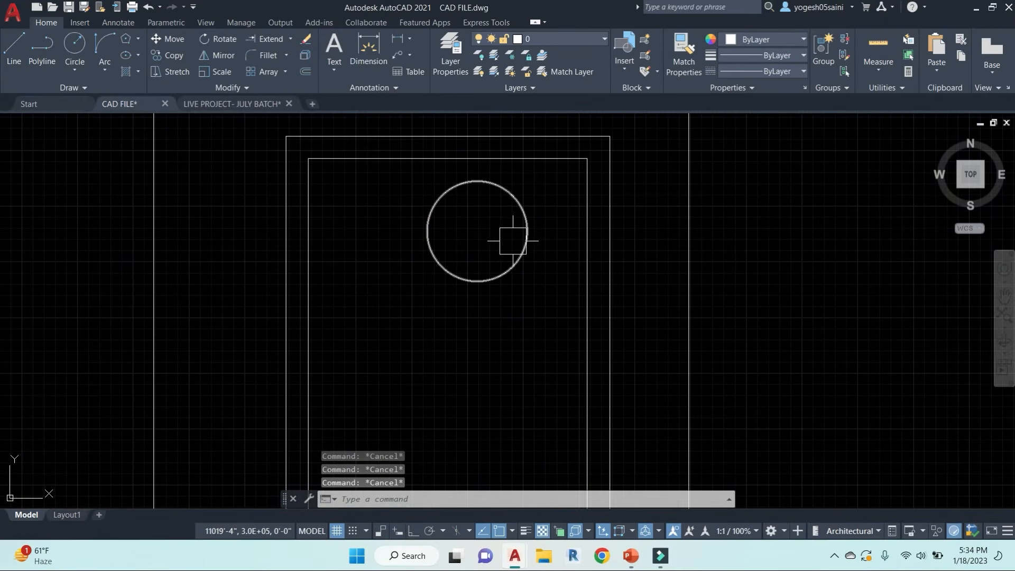
pyautogui.write('o')
pyautogui.press('Return')
pyautogui.write('.4')
pyautogui.press('Return')
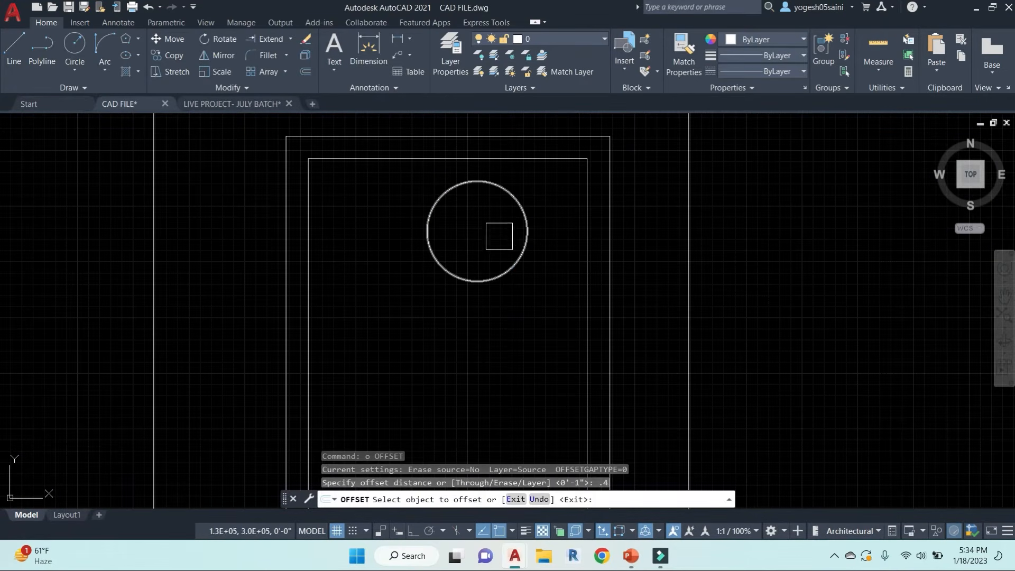
pyautogui.click(512, 194)
pyautogui.click(477, 231)
pyautogui.press('Escape')
pyautogui.press('Escape')
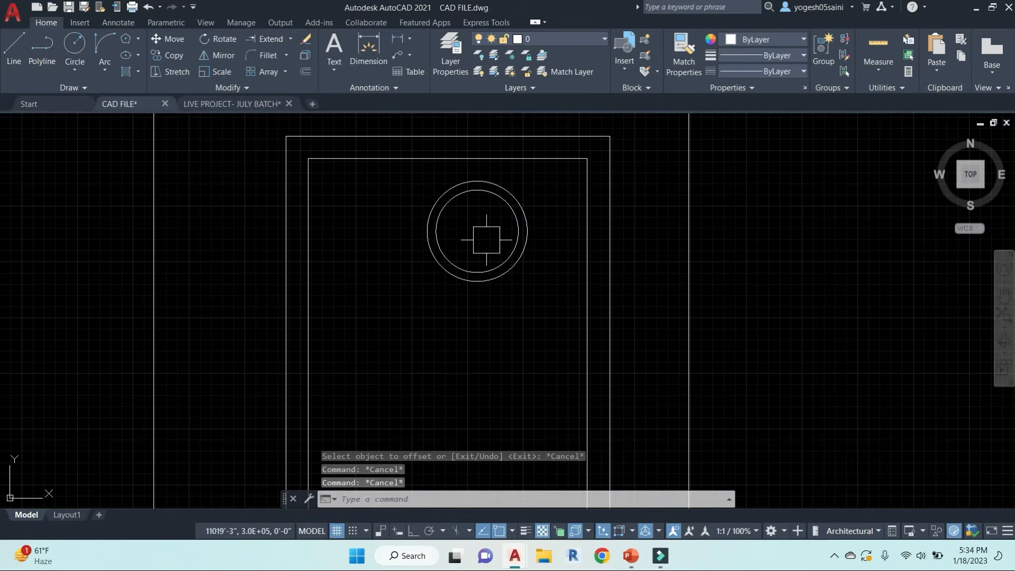
# Step: Draw a vertical and a horizontal line through the centre of the inner circle, crossing it from quadrant to quadrant
pyautogui.write('l')
pyautogui.press('Return')
pyautogui.click(477, 189)
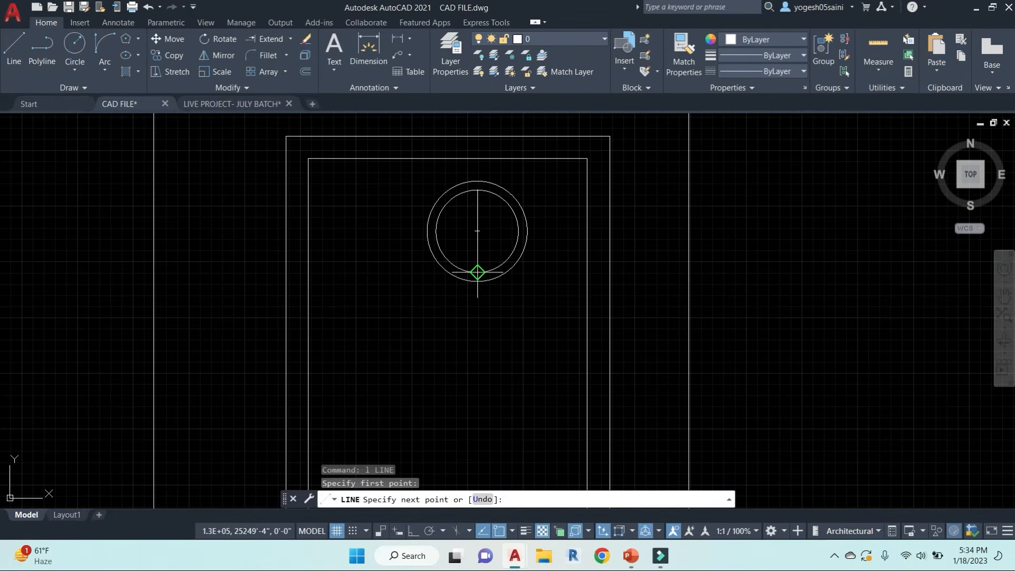
pyautogui.click(477, 272)
pyautogui.press('Return')
pyautogui.press('Return')
pyautogui.click(437, 231)
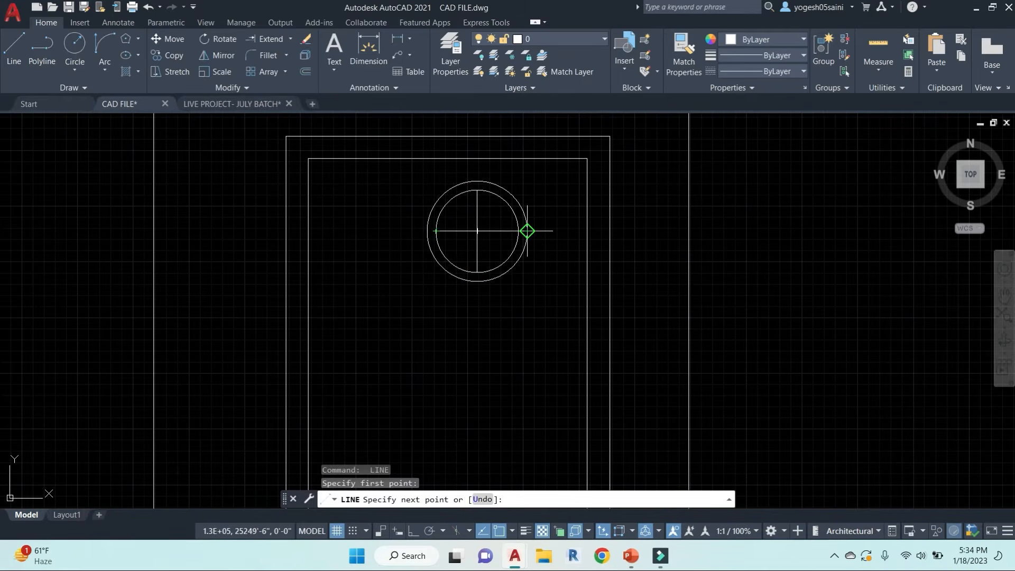
pyautogui.click(519, 231)
pyautogui.press('Escape')
pyautogui.press('Escape')
# Step: Copy the crossed double-circle burner to a lower spot near the inner rectangle's left edge
pyautogui.click(536, 344)
pyautogui.click(390, 175)
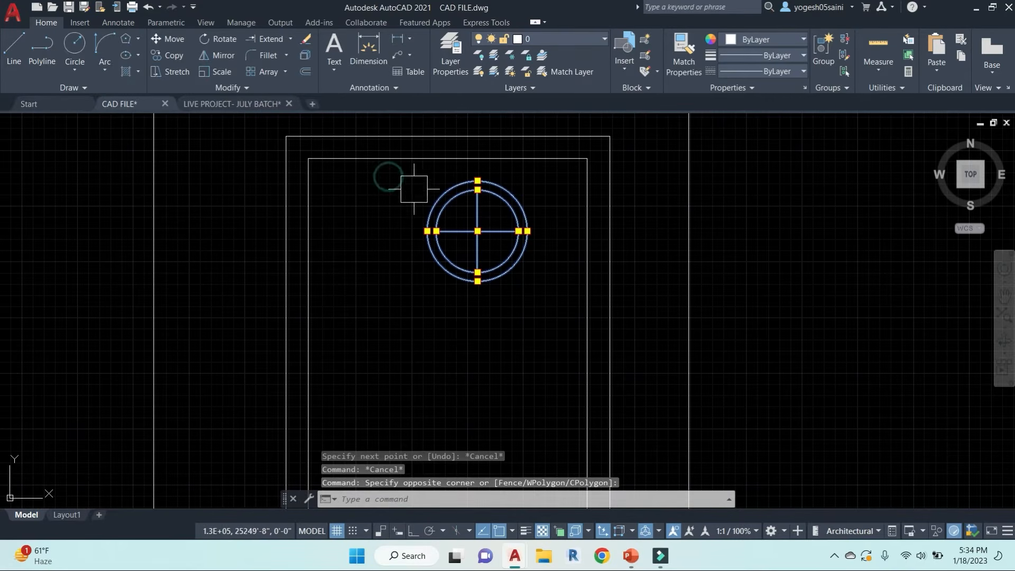
pyautogui.write('co')
pyautogui.press('Return')
pyautogui.click(518, 259)
pyautogui.scroll(-6, 497, 296)
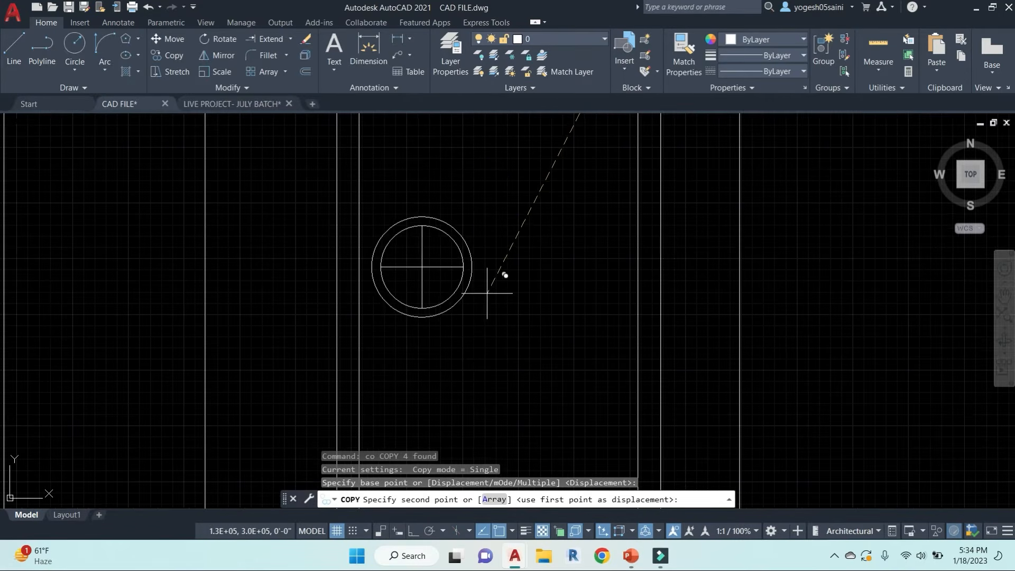
pyautogui.click(498, 326)
# Step: Copy the left burner to the lower right of the inner rectangle and regenerate the model
pyautogui.click(475, 288)
pyautogui.write('c')
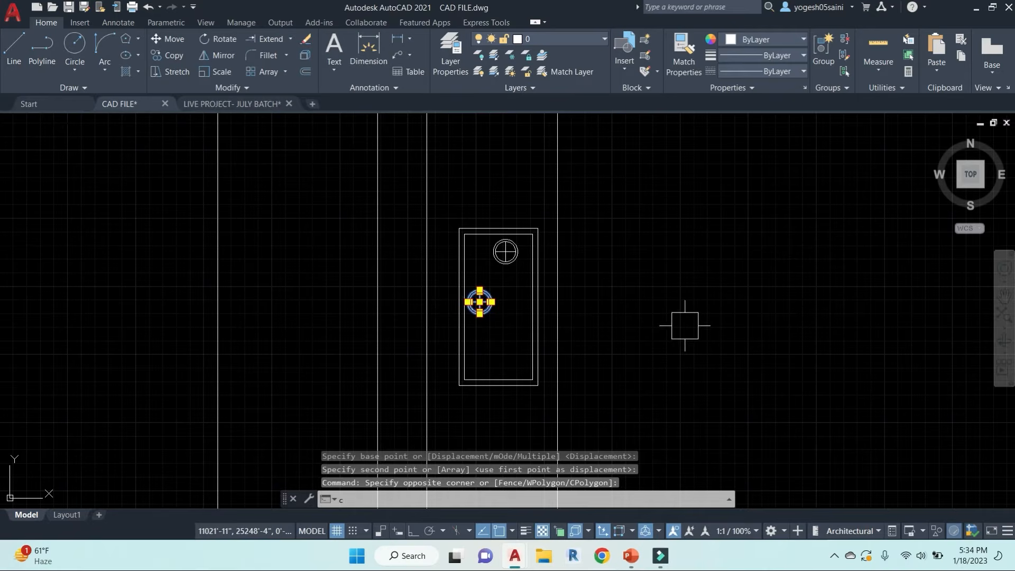
pyautogui.write('o')
pyautogui.press('Return')
pyautogui.click(693, 297)
pyautogui.press('Escape')
pyautogui.press('Escape')
pyautogui.press('Escape')
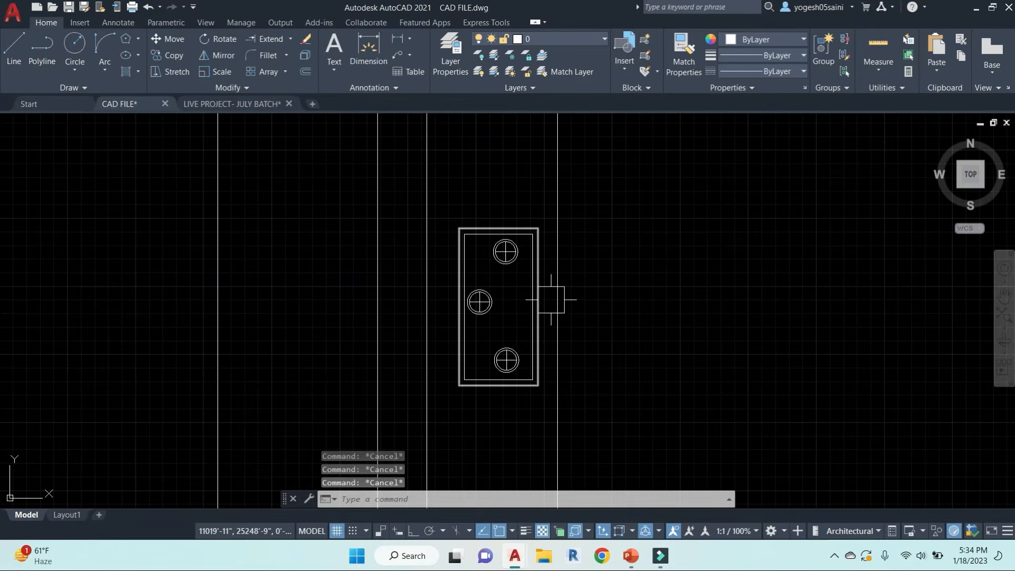
pyautogui.write('re')
pyautogui.press('Return')
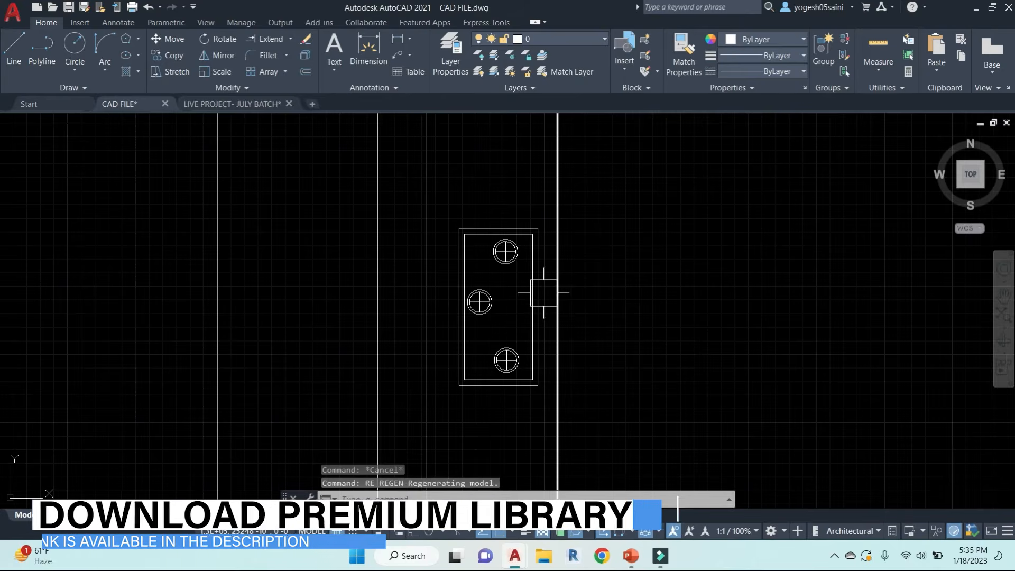
# Step: Draw a small upright rectangle as a knob against the outside of the stove's right edge, beside the upper burner
pyautogui.press('Escape')
pyautogui.write('rec')
pyautogui.press('Return')
pyautogui.scroll(4, 549, 294)
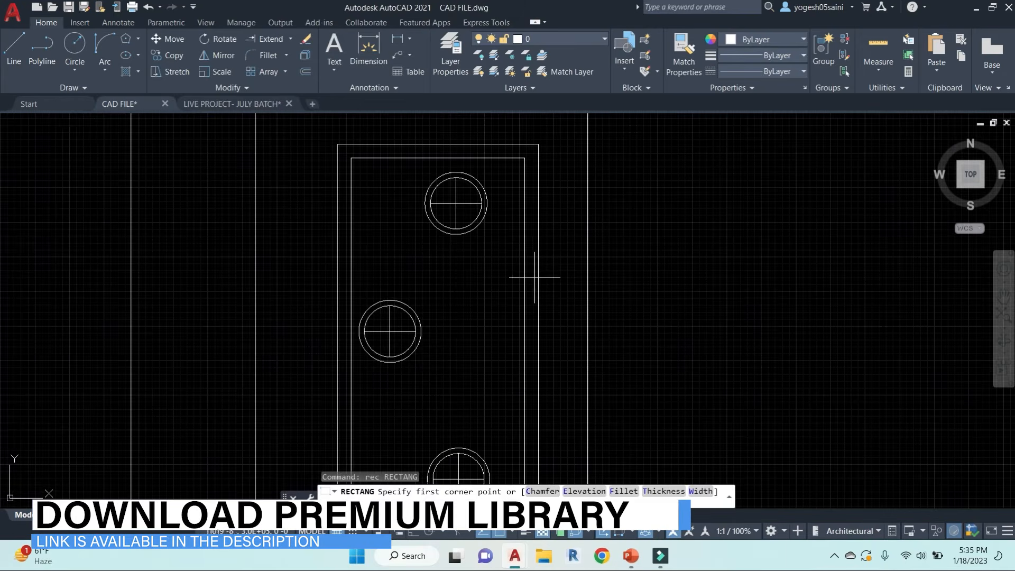
pyautogui.click(539, 213)
pyautogui.click(548, 244)
# Step: Copy the knob rectangle straight down along the stove's right edge with Ortho on
pyautogui.click(548, 232)
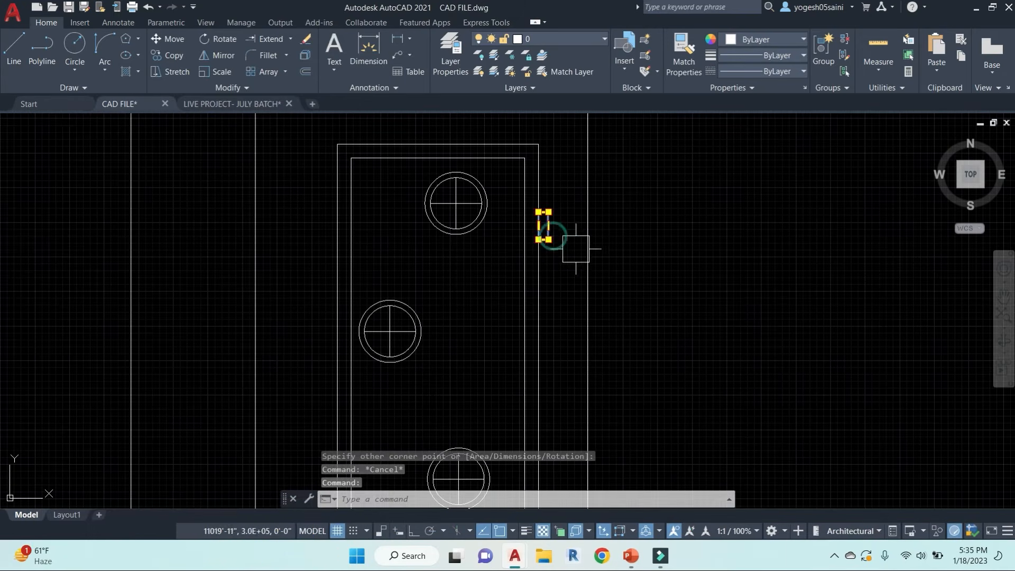
pyautogui.write('co')
pyautogui.press('Return')
pyautogui.click(672, 226)
pyautogui.moveTo(672, 364); pyautogui.dragTo(673, 278, button='middle')
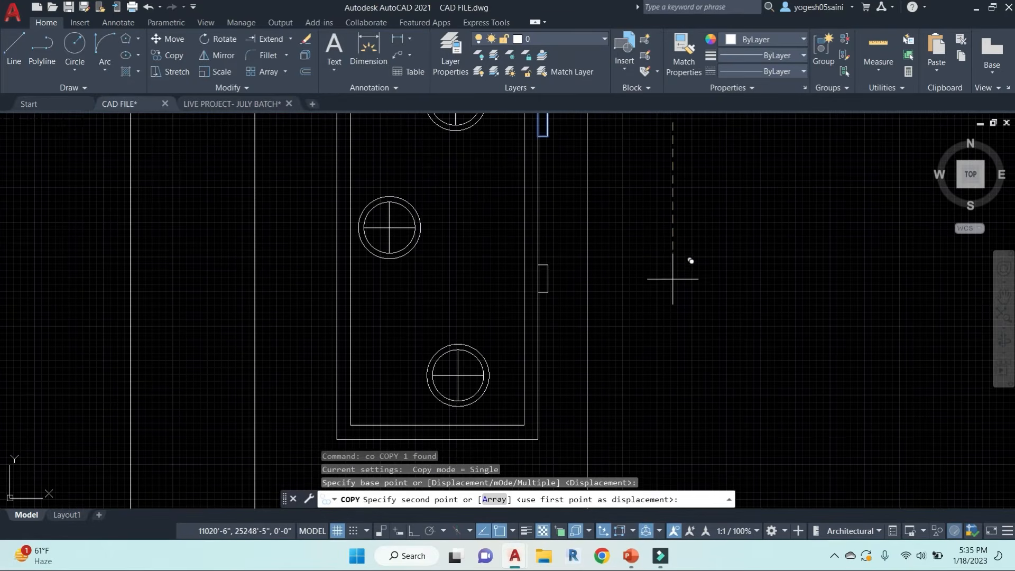
pyautogui.press('F8')
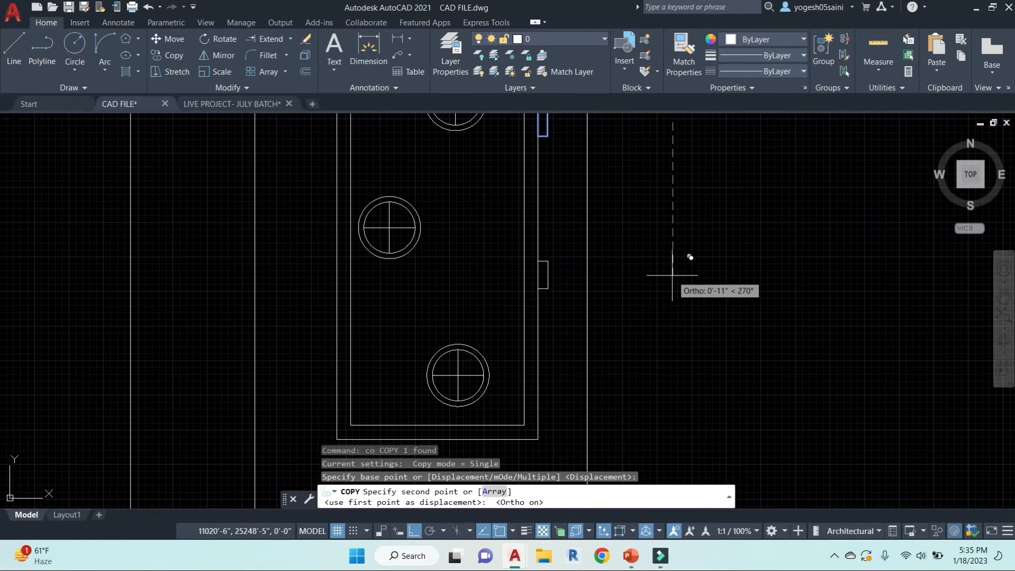
pyautogui.click(660, 173)
# Step: Copy the second knob straight down to add a third knob on the stove's right edge
pyautogui.click(547, 175)
pyautogui.write('co')
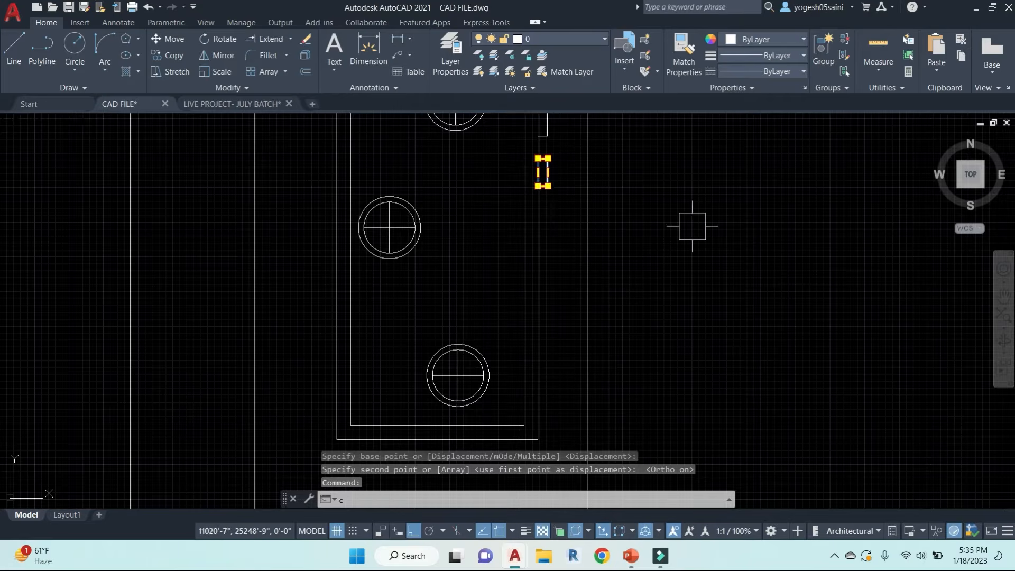
pyautogui.press('Return')
pyautogui.click(716, 217)
pyautogui.press('Escape')
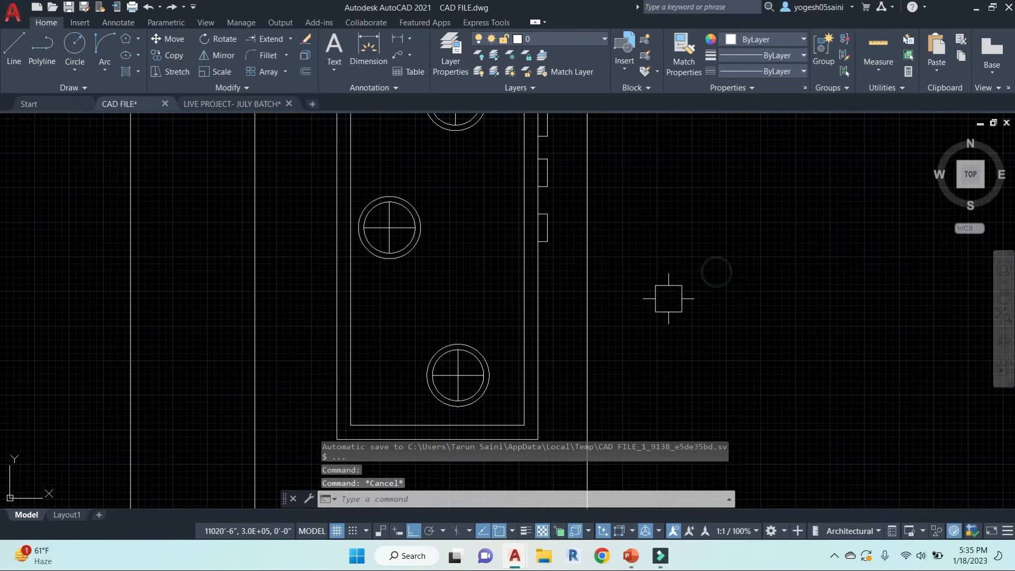
# Step: Set the colour of the whole stove, including burners and knobs, to a light blue
pyautogui.scroll(-6, 668, 299)
pyautogui.moveTo(690, 305); pyautogui.dragTo(653, 296, button='middle')
pyautogui.scroll(2, 614, 307)
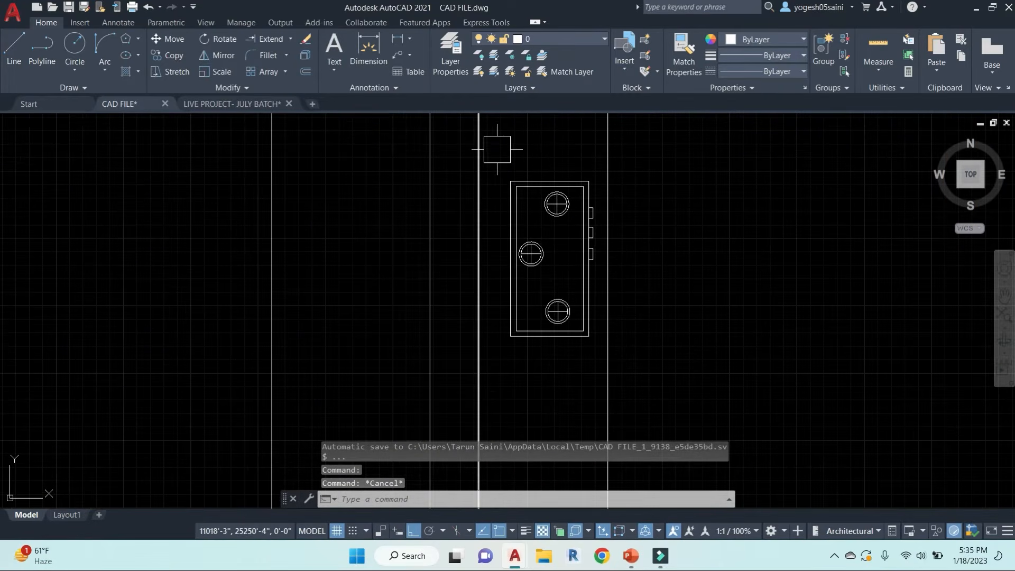
pyautogui.click(497, 151)
pyautogui.click(637, 362)
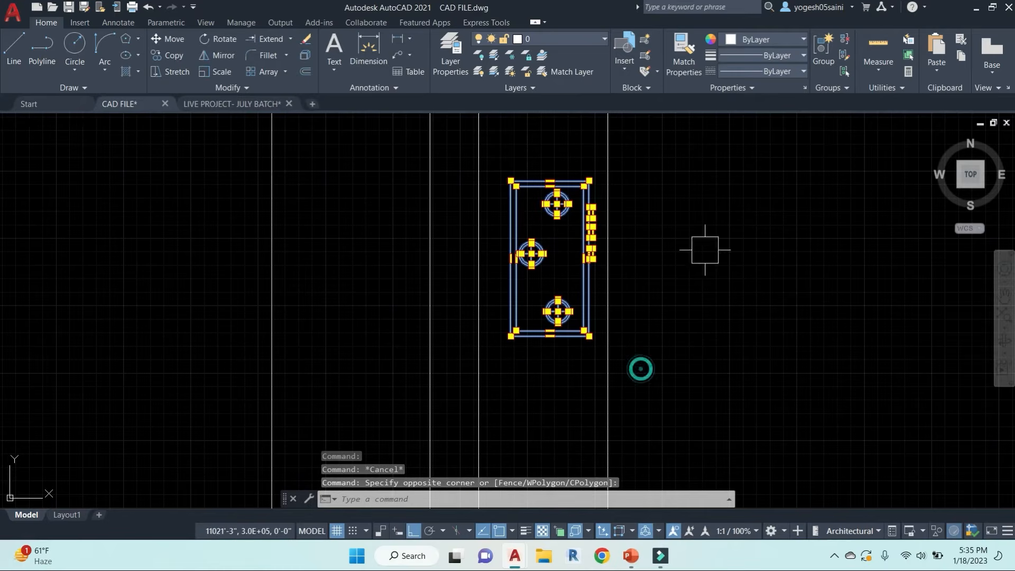
pyautogui.click(793, 41)
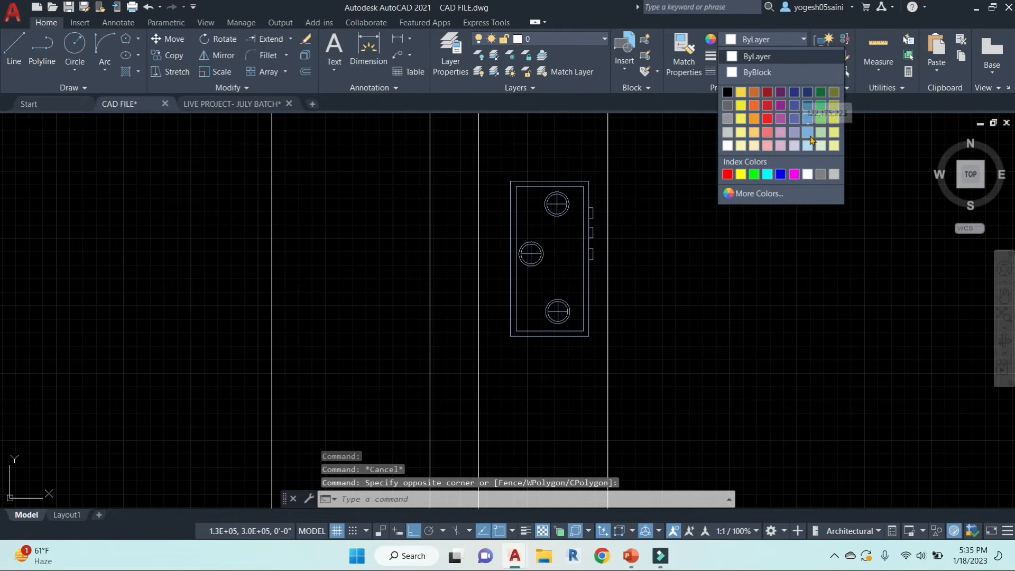
pyautogui.press('Escape')
pyautogui.scroll(-3, 682, 227)
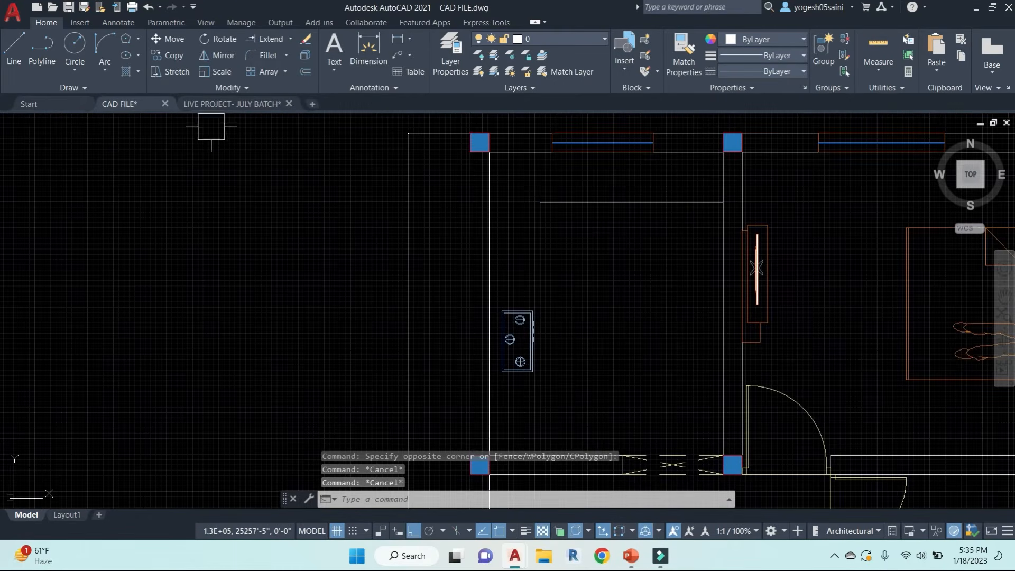
# Step: Switch to the LIVE PROJECT- JULY BATCH drawing and copy the kitchen sink with drainboard to the clipboard
pyautogui.click(229, 104)
pyautogui.scroll(-7, 510, 316)
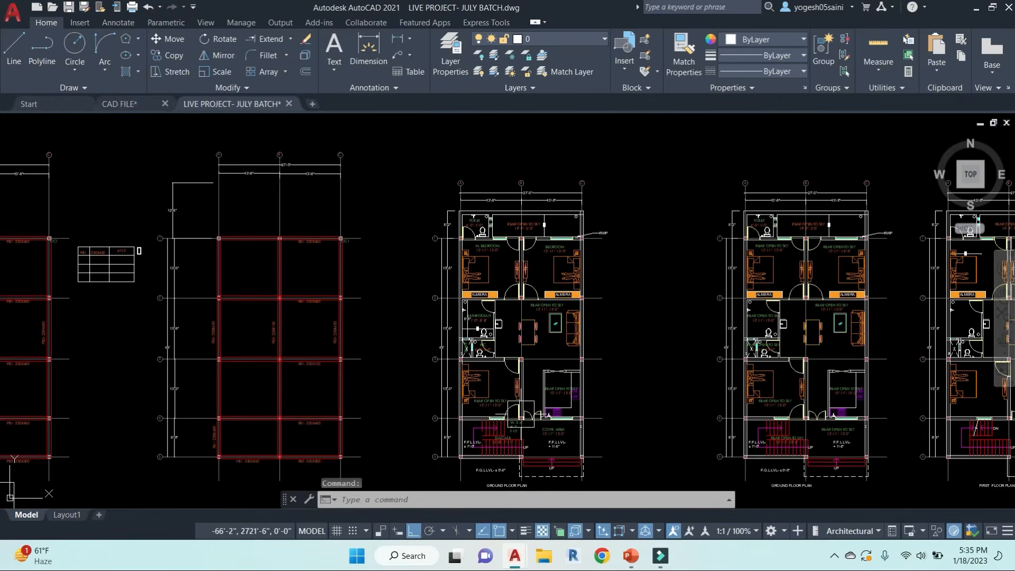
pyautogui.scroll(8, 576, 405)
pyautogui.click(453, 448)
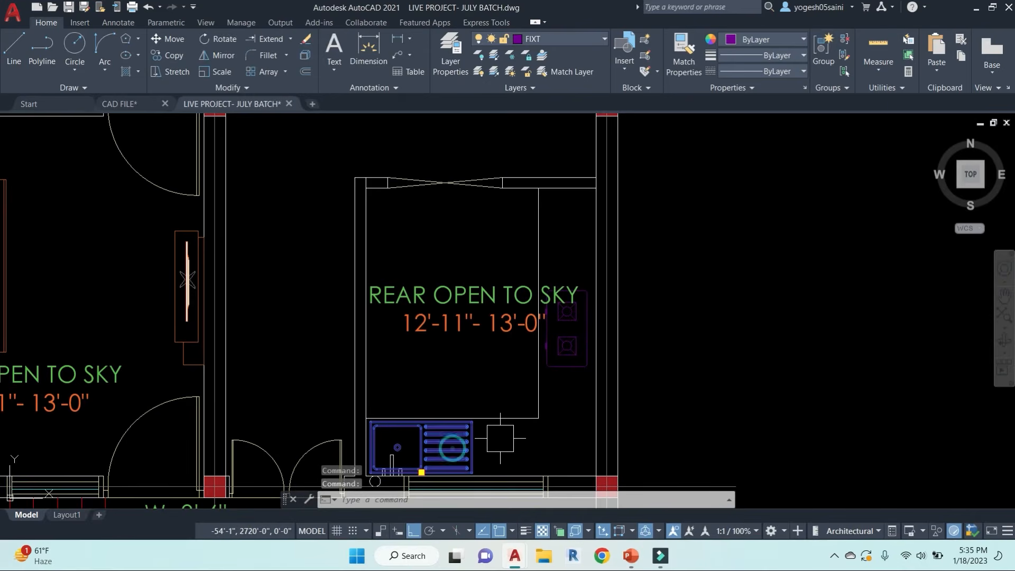
pyautogui.hotkey('ctrl', 'c')
# Step: Paste the sink into the CAD FILE drawing on the kitchen's upper counter, near the right wall
pyautogui.click(122, 104)
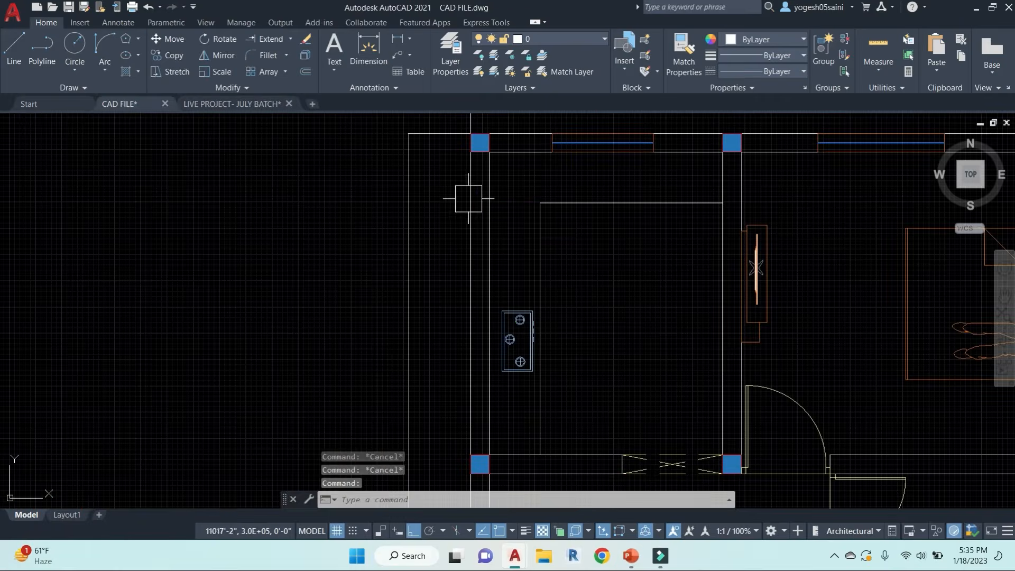
pyautogui.hotkey('ctrl', 'v')
pyautogui.scroll(-4, 489, 288)
pyautogui.scroll(8, 545, 254)
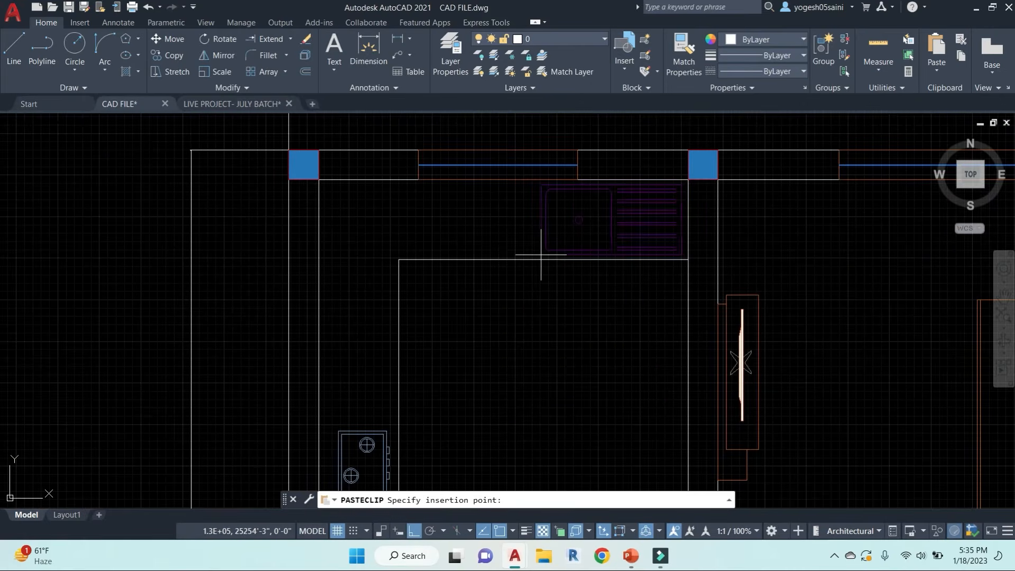
pyautogui.click(539, 258)
pyautogui.click(597, 229)
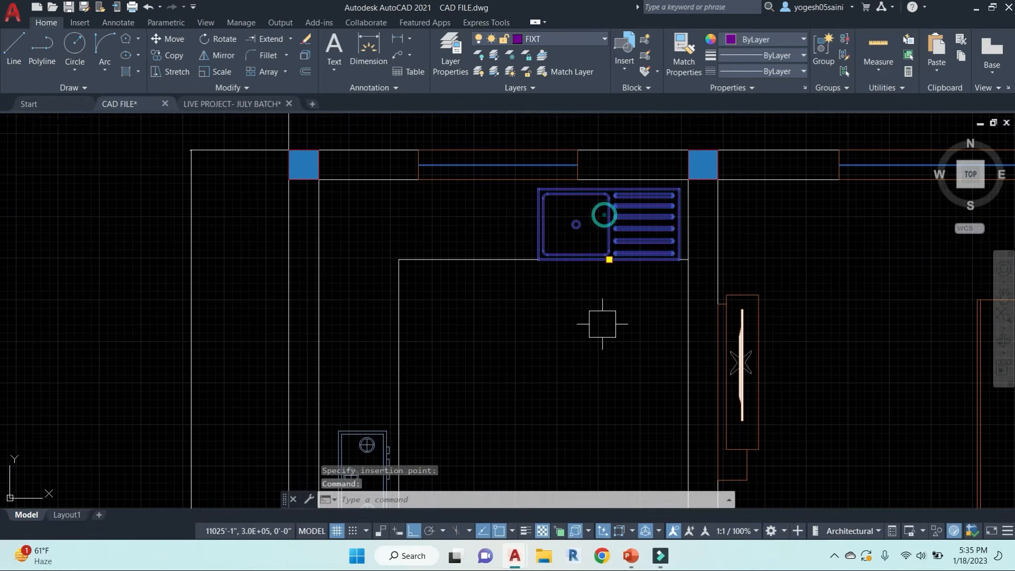
pyautogui.write('m')
pyautogui.press('Return')
pyautogui.press('Escape')
pyautogui.press('Escape')
# Step: Move the sink slightly up so it sits between the counter line and the upper wall
pyautogui.click(626, 228)
pyautogui.write('m')
pyautogui.press('Return')
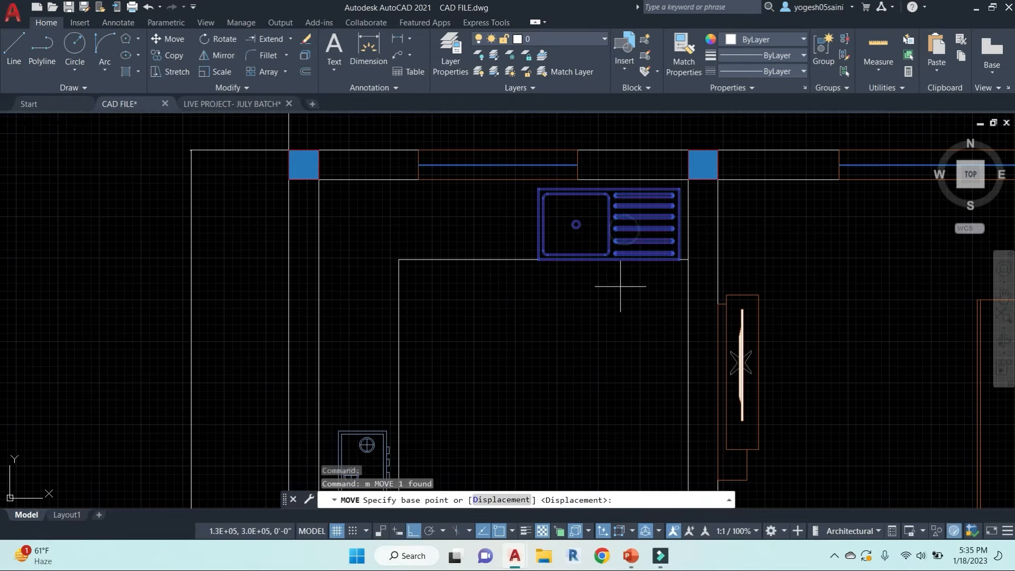
pyautogui.scroll(2, 622, 287)
pyautogui.click(610, 333)
pyautogui.click(610, 323)
pyautogui.scroll(-3, 610, 323)
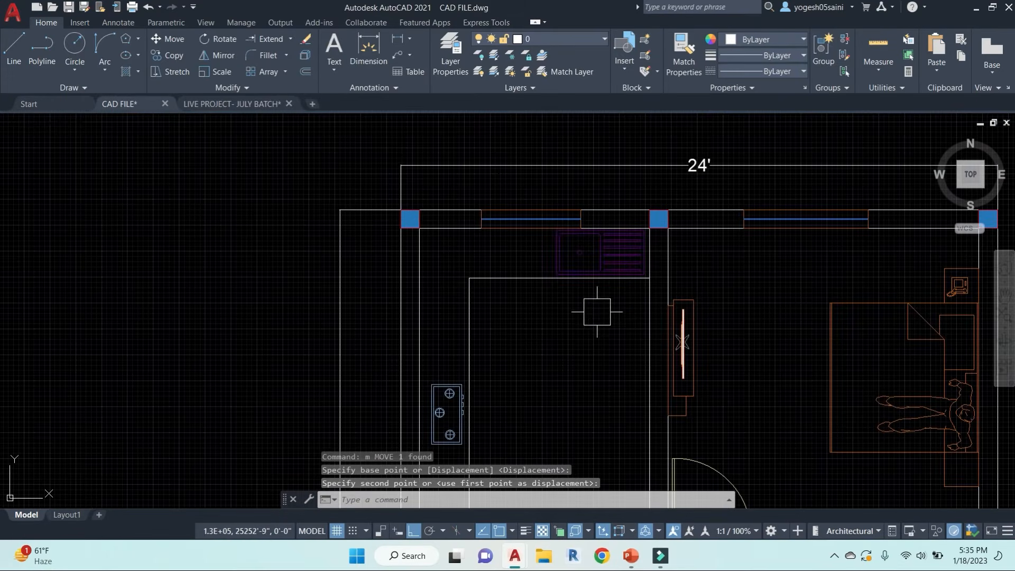
# Step: Erase the leftover sofa and table blocks outside the plan's lower-left corner
pyautogui.scroll(-5, 604, 323)
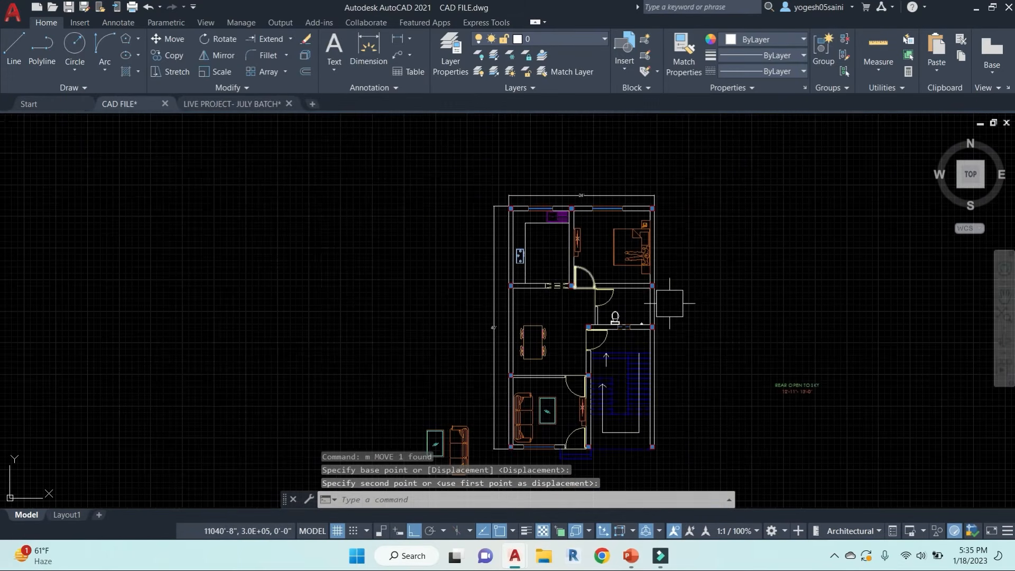
pyautogui.moveTo(710, 297); pyautogui.dragTo(711, 259, button='middle')
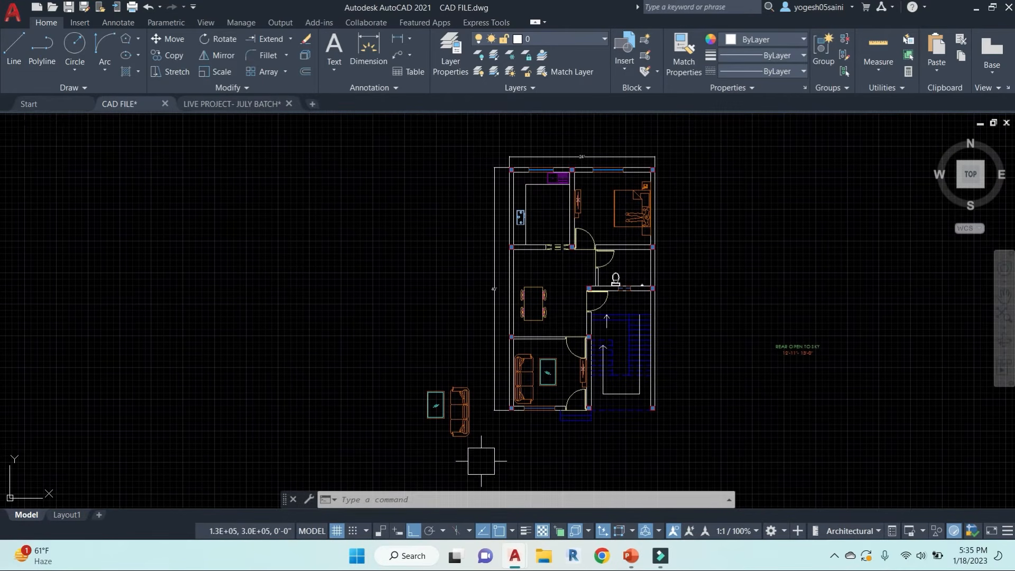
pyautogui.click(480, 460)
pyautogui.click(336, 320)
pyautogui.write('e')
pyautogui.press('Return')
pyautogui.press('Escape')
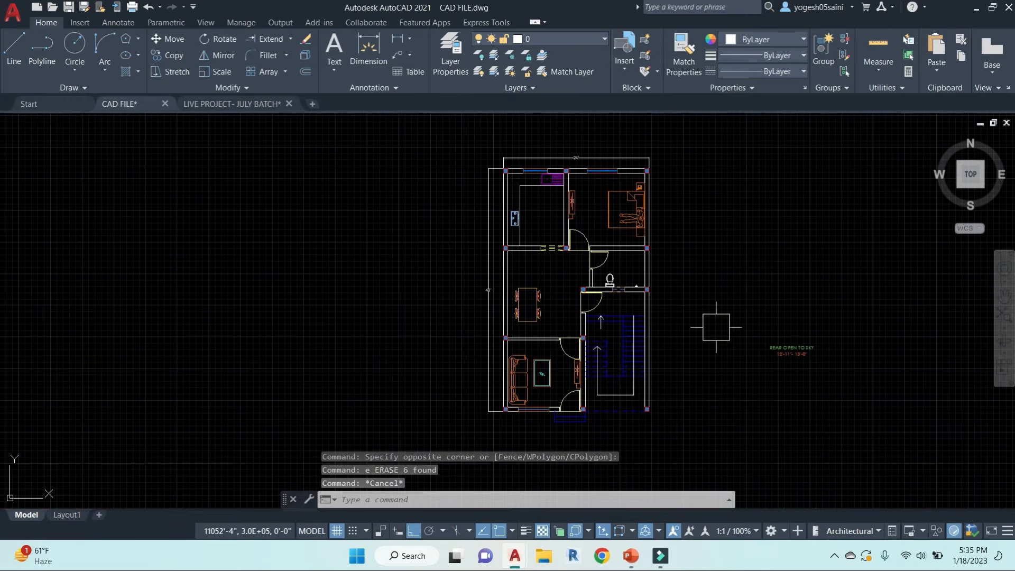
pyautogui.press('Escape')
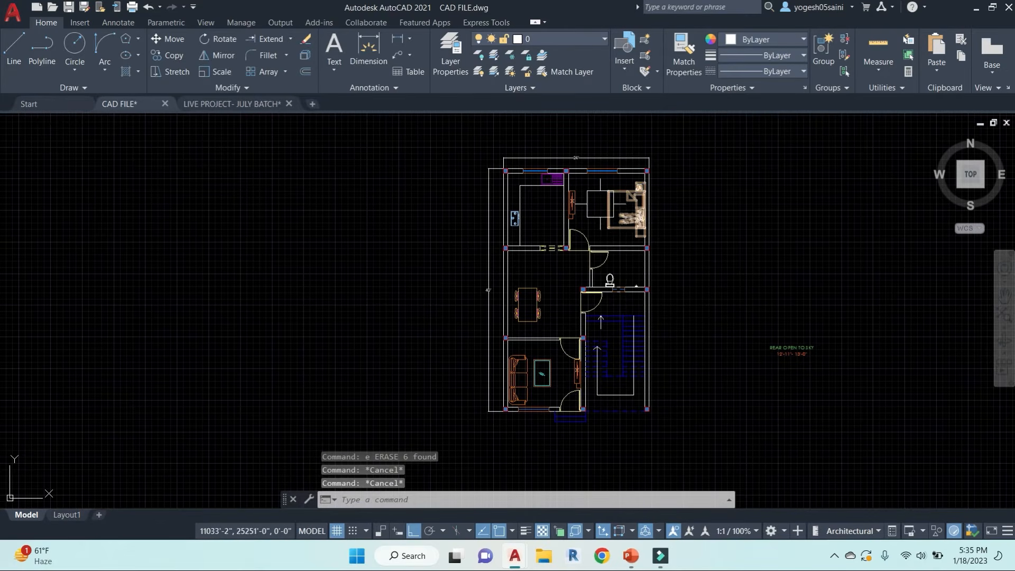
pyautogui.scroll(2, 603, 206)
pyautogui.press('Escape')
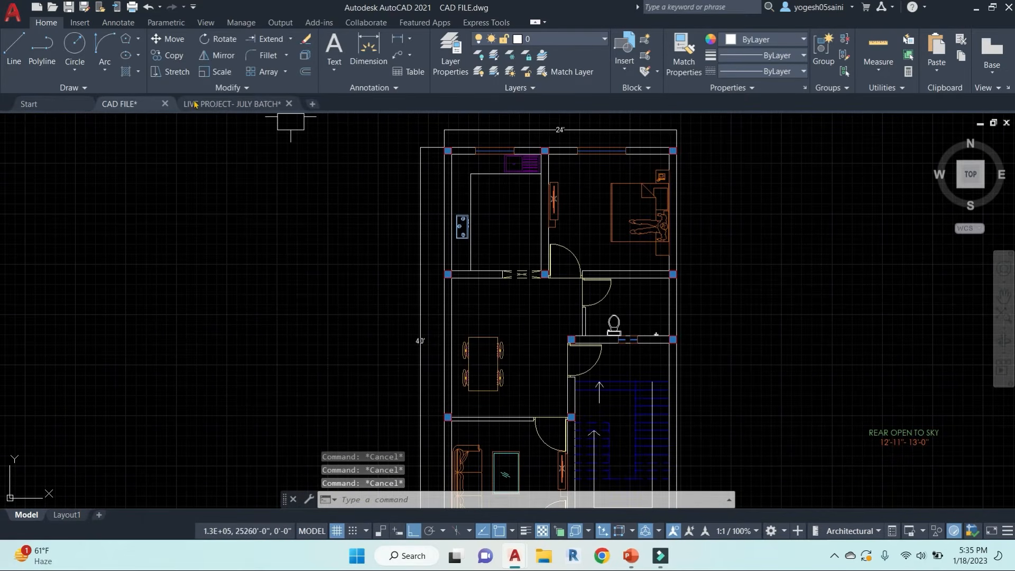
pyautogui.click(118, 22)
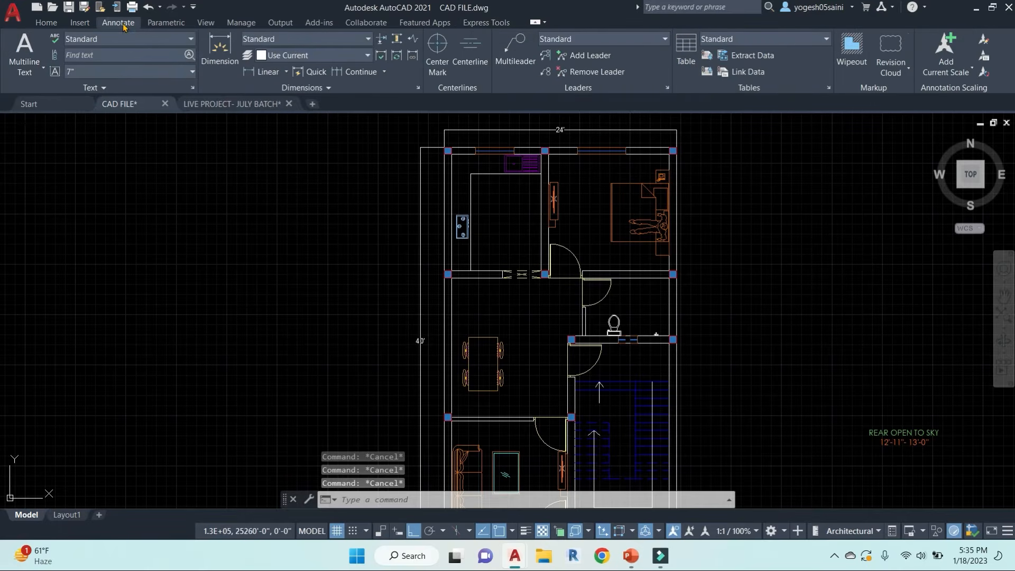
pyautogui.click(46, 22)
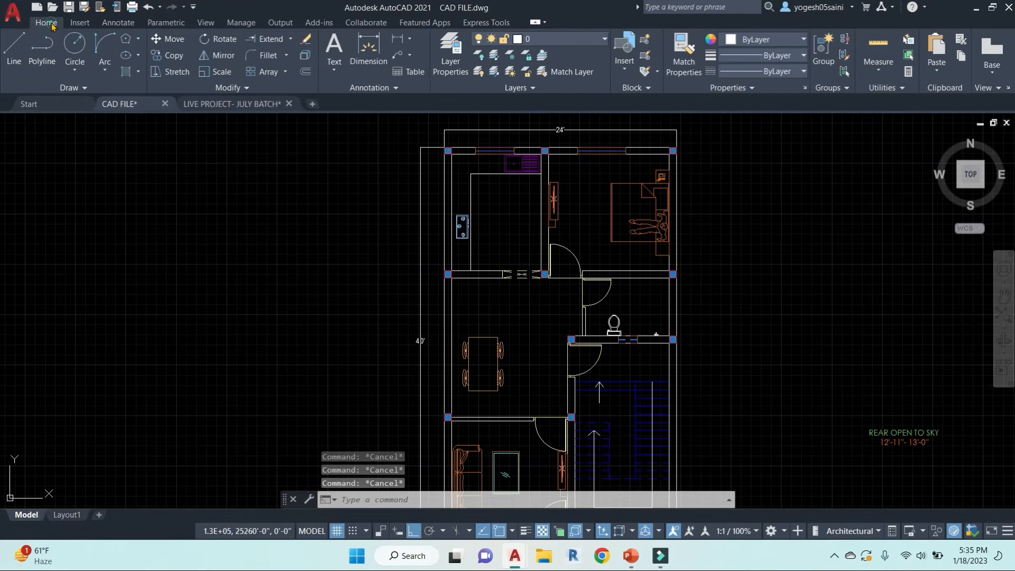
# Step: Add a linear dimension for the kitchen's inside width, placed just below the upper counter line
pyautogui.click(410, 39)
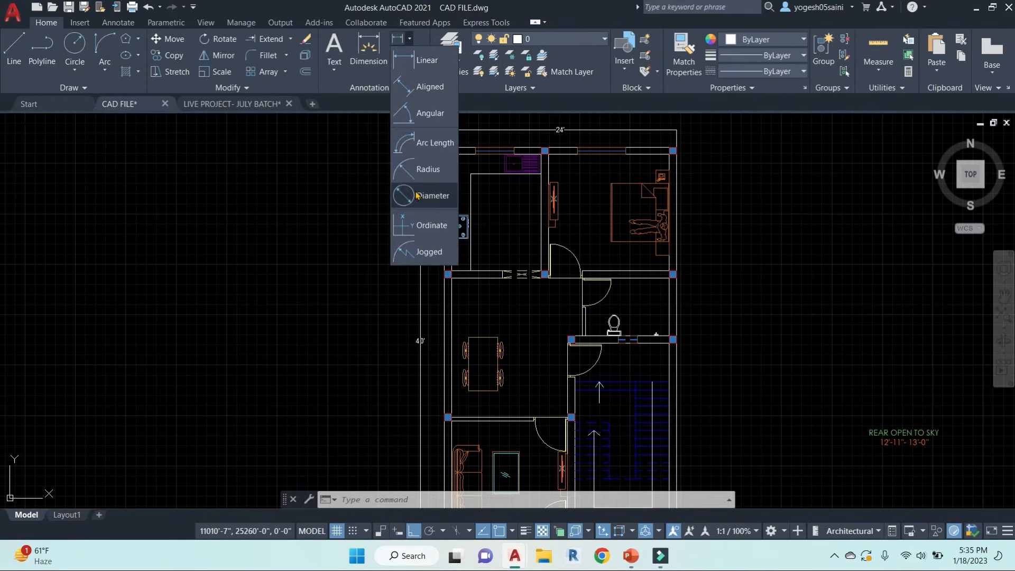
pyautogui.click(425, 62)
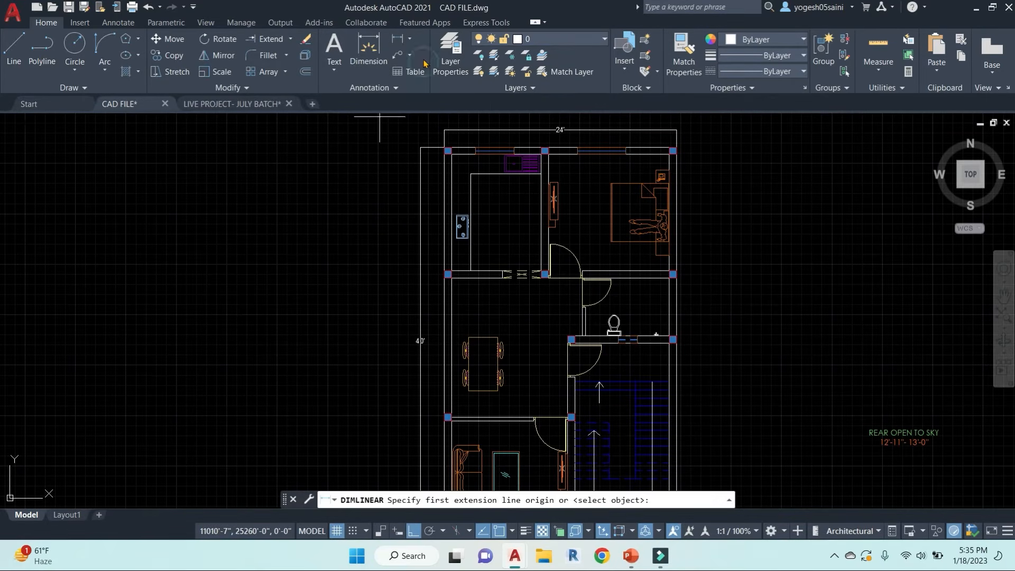
pyautogui.scroll(4, 447, 172)
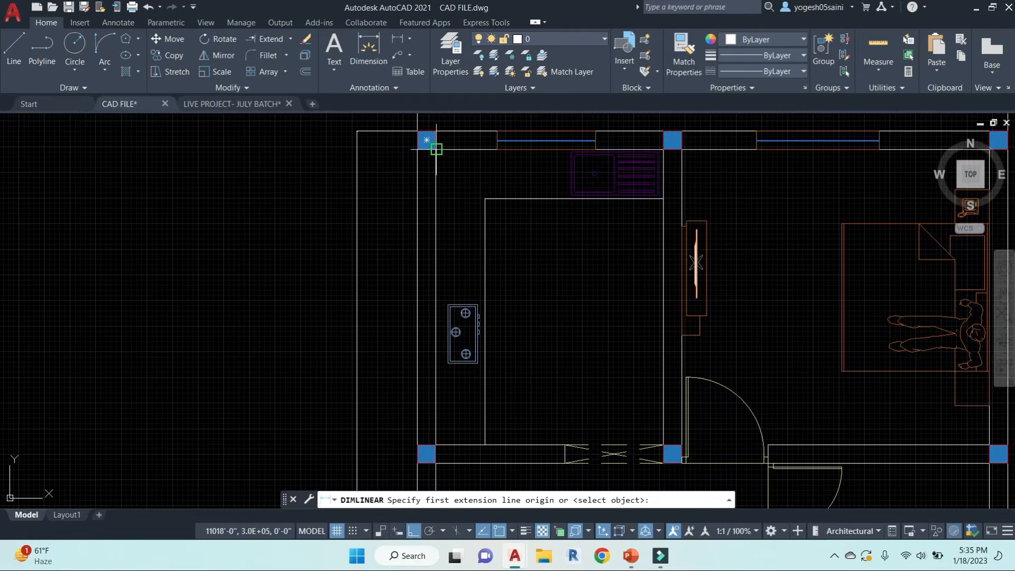
pyautogui.click(436, 149)
pyautogui.scroll(3, 658, 152)
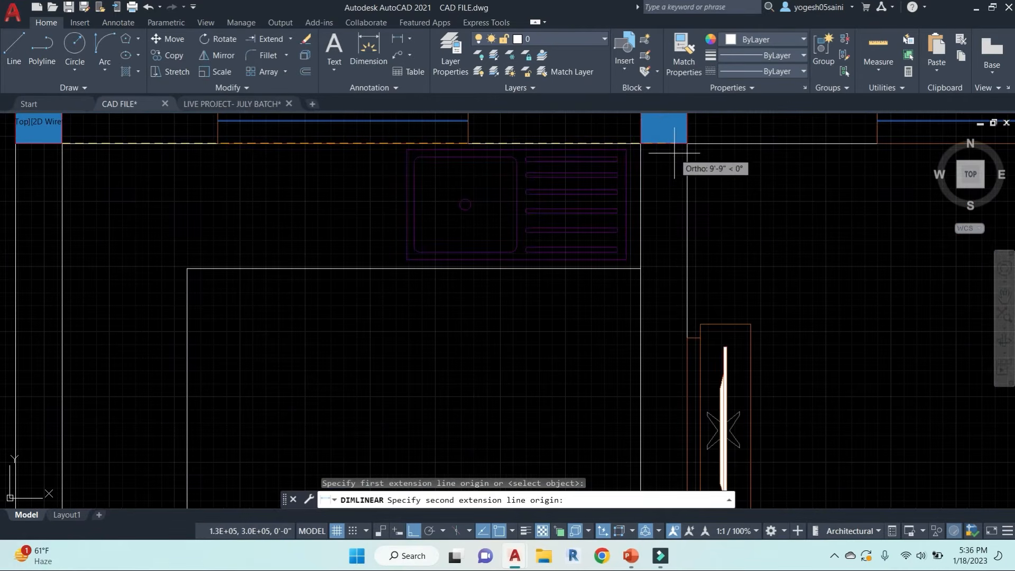
pyautogui.click(641, 140)
pyautogui.scroll(-3, 533, 291)
pyautogui.click(526, 283)
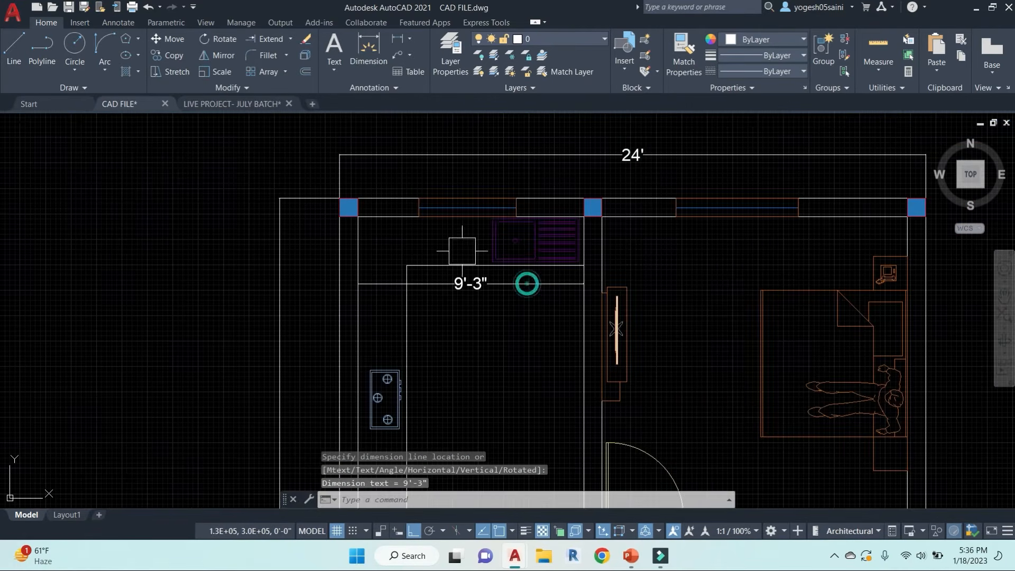
# Step: Add a vertical linear dimension for the kitchen's inside length, running beside the stove counter
pyautogui.press('Return')
pyautogui.click(358, 216)
pyautogui.moveTo(343, 426); pyautogui.dragTo(408, 199, button='middle')
pyautogui.click(425, 276)
pyautogui.click(505, 246)
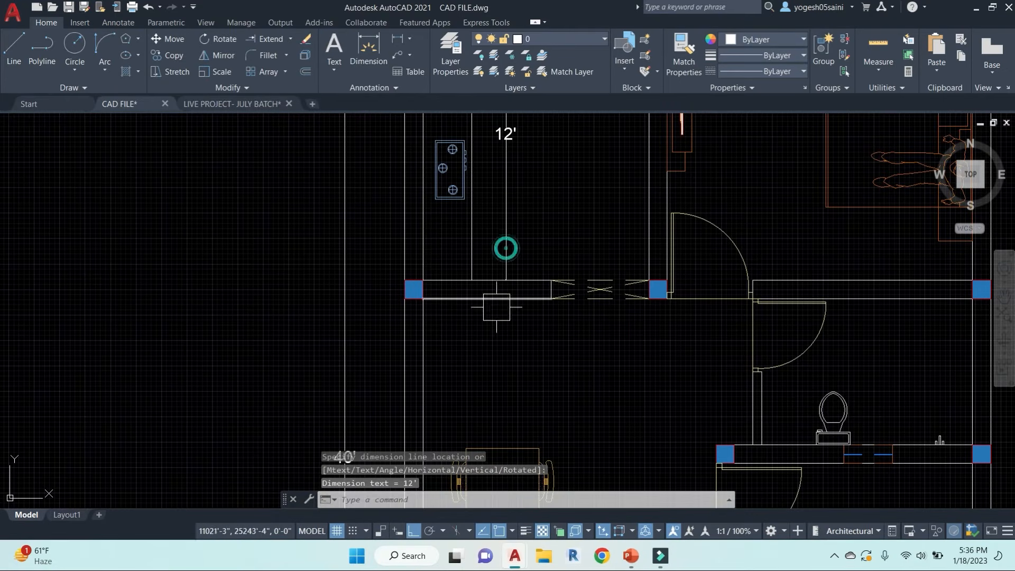
pyautogui.press('Return')
pyautogui.click(419, 290)
pyautogui.scroll(-5, 430, 385)
pyautogui.scroll(10, 431, 385)
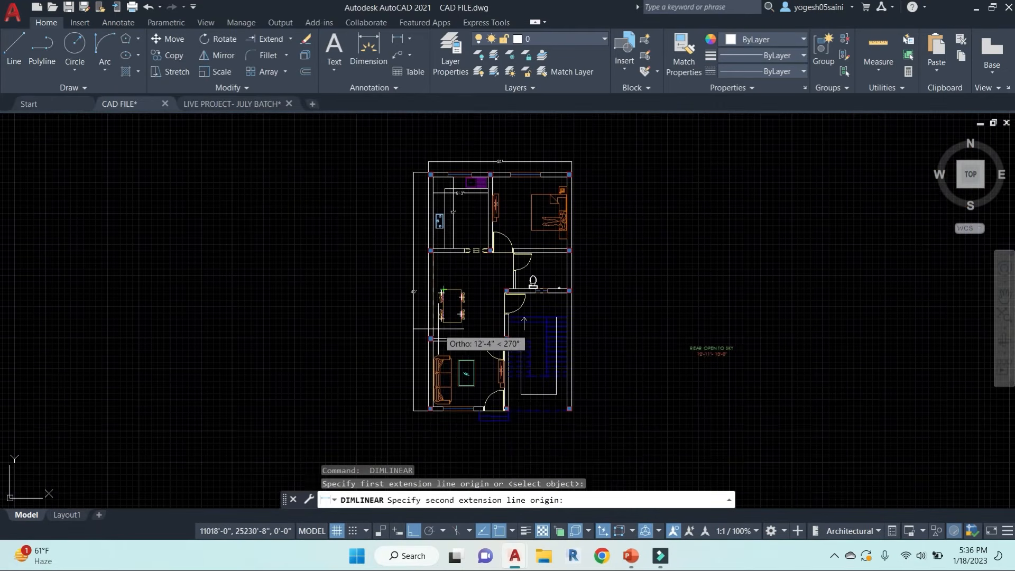
pyautogui.click(402, 358)
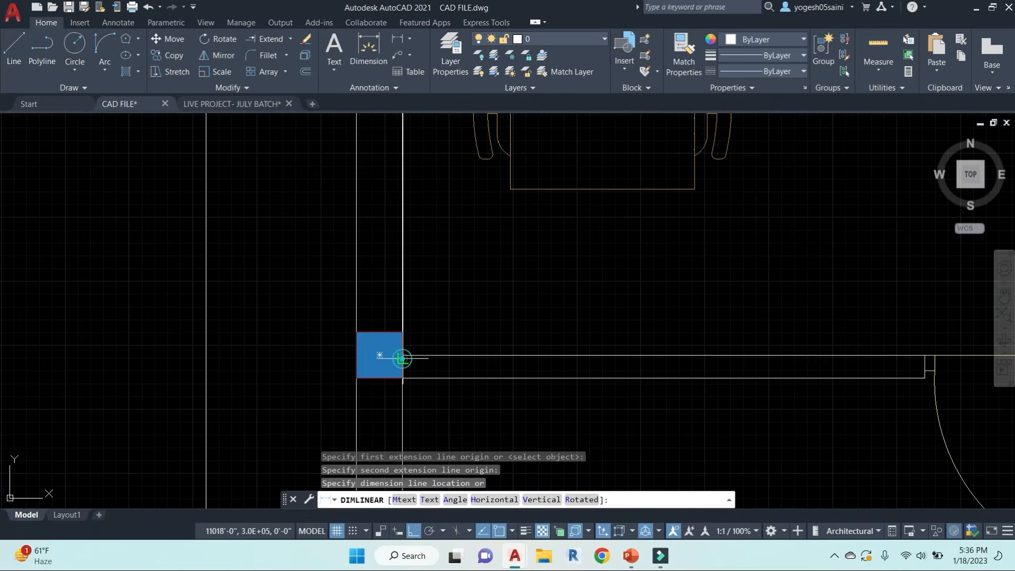
pyautogui.press('Escape')
# Step: Add a vertical linear dimension for the dining area's length along its left wall
pyautogui.press('Return')
pyautogui.click(402, 355)
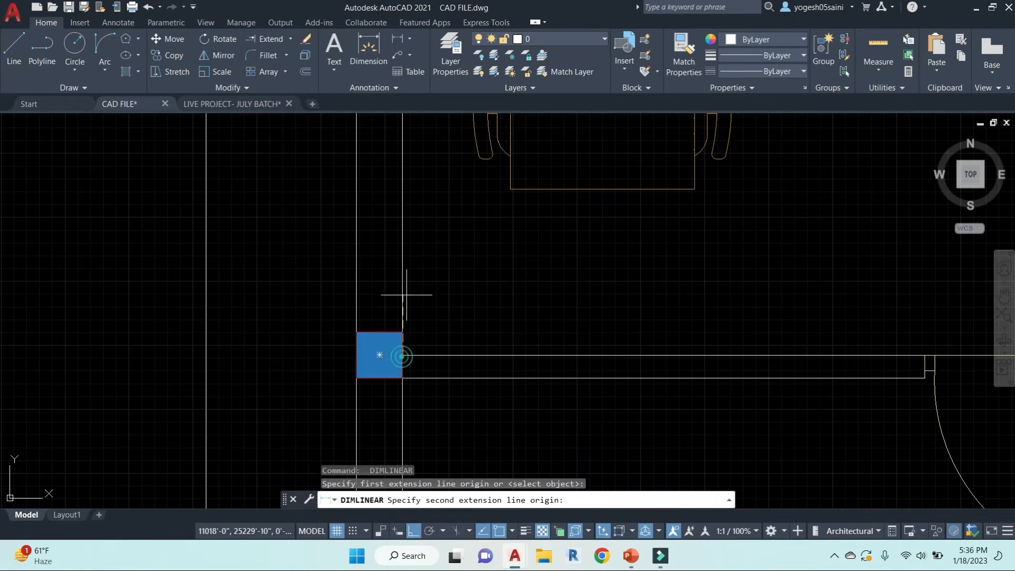
pyautogui.scroll(-5, 405, 185)
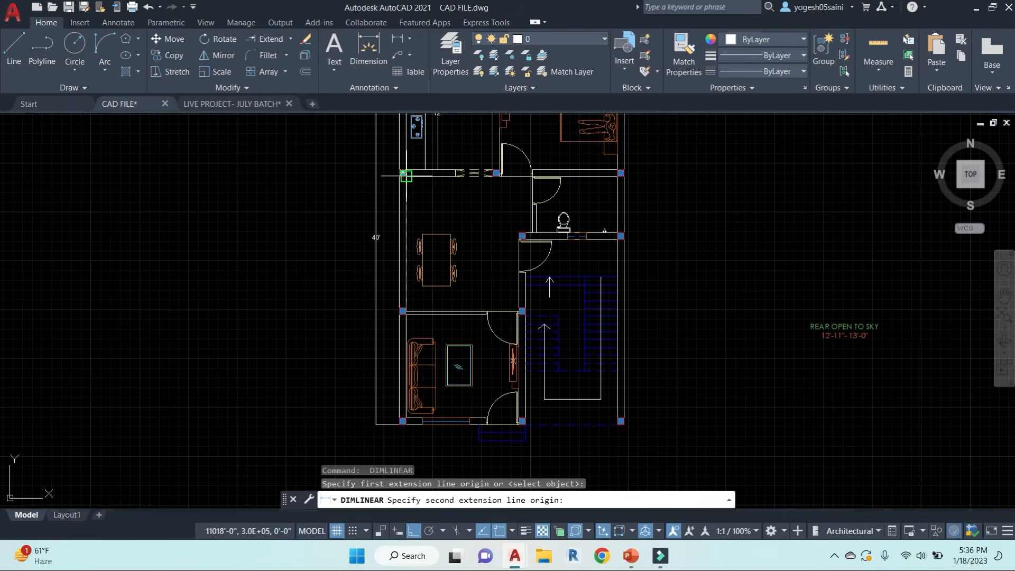
pyautogui.click(405, 176)
pyautogui.scroll(4, 407, 211)
pyautogui.click(423, 322)
pyautogui.scroll(-7, 481, 248)
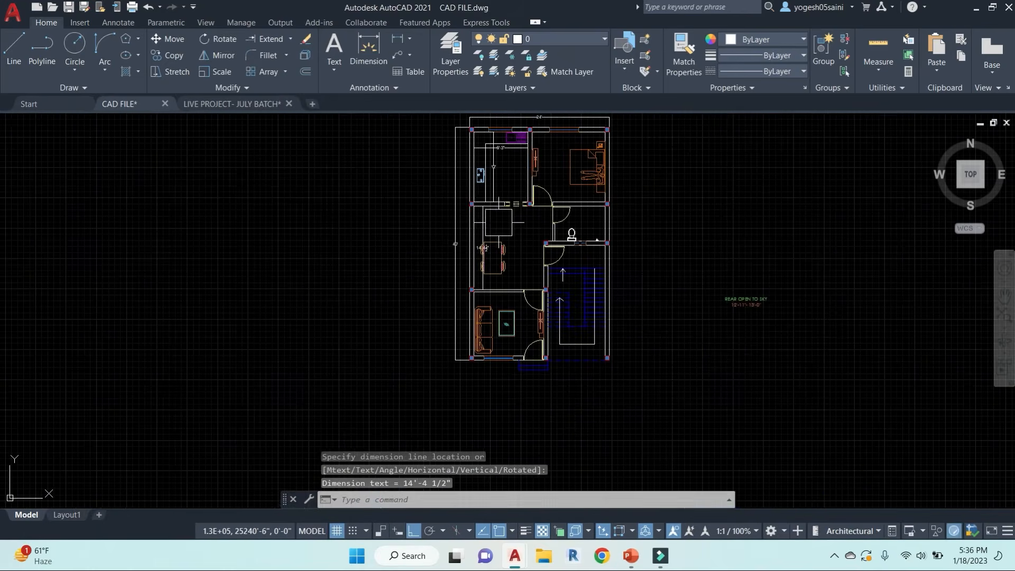
# Step: Add a horizontal linear dimension for the dining area's inside width, placed just above the dining table
pyautogui.press('Return')
pyautogui.scroll(6, 478, 230)
pyautogui.click(454, 266)
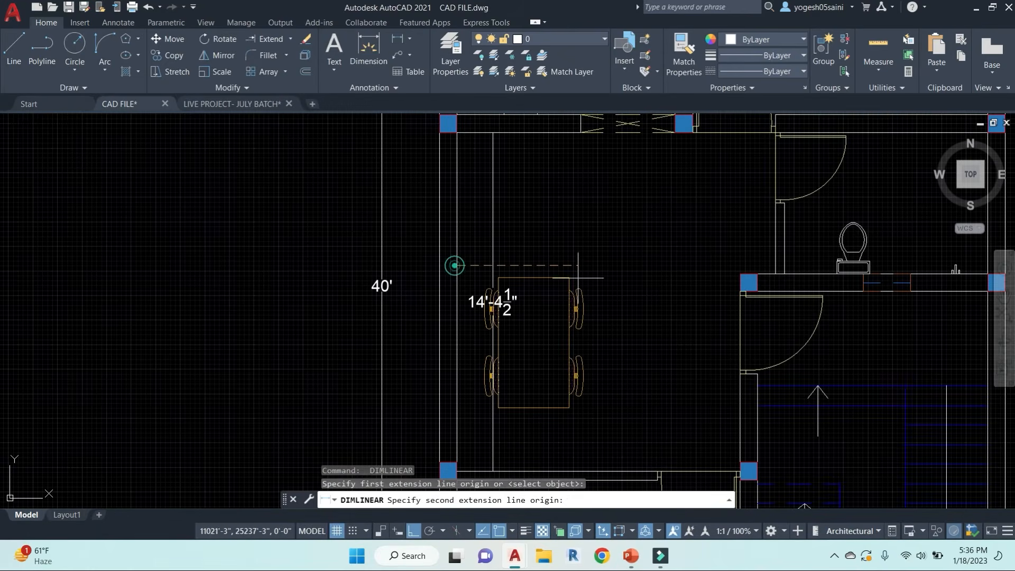
pyautogui.click(743, 274)
pyautogui.click(618, 257)
pyautogui.scroll(-6, 601, 213)
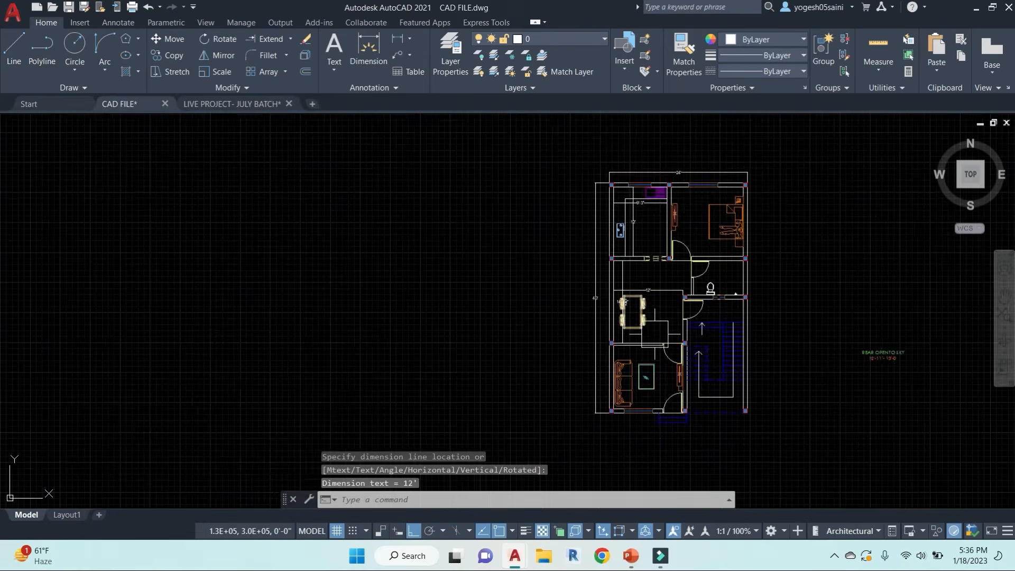
# Step: Dimension the living room's inside length vertically across the sofa side and its width just below the upper wall
pyautogui.press('Return')
pyautogui.scroll(6, 612, 267)
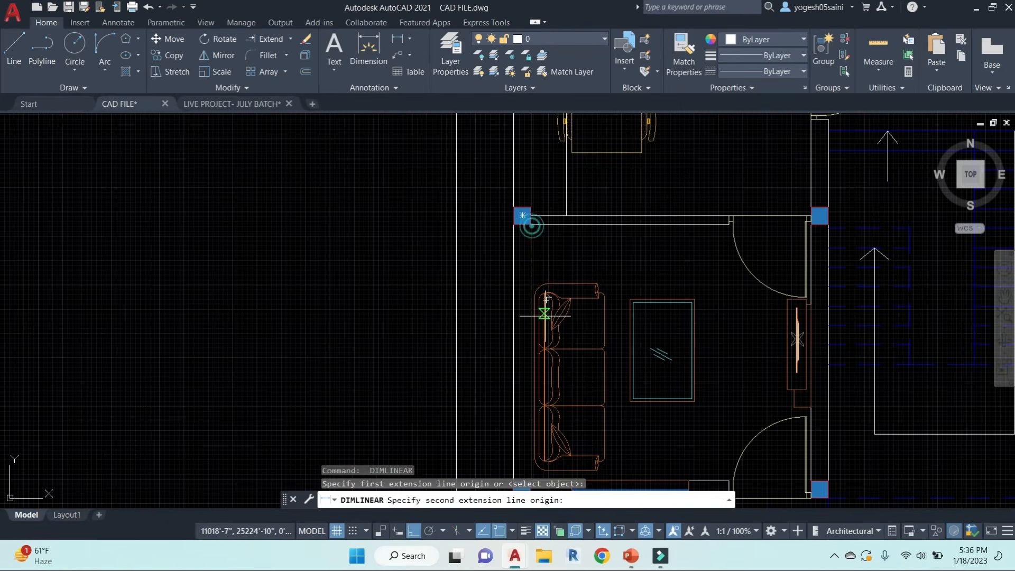
pyautogui.moveTo(554, 434); pyautogui.dragTo(552, 300, button='middle')
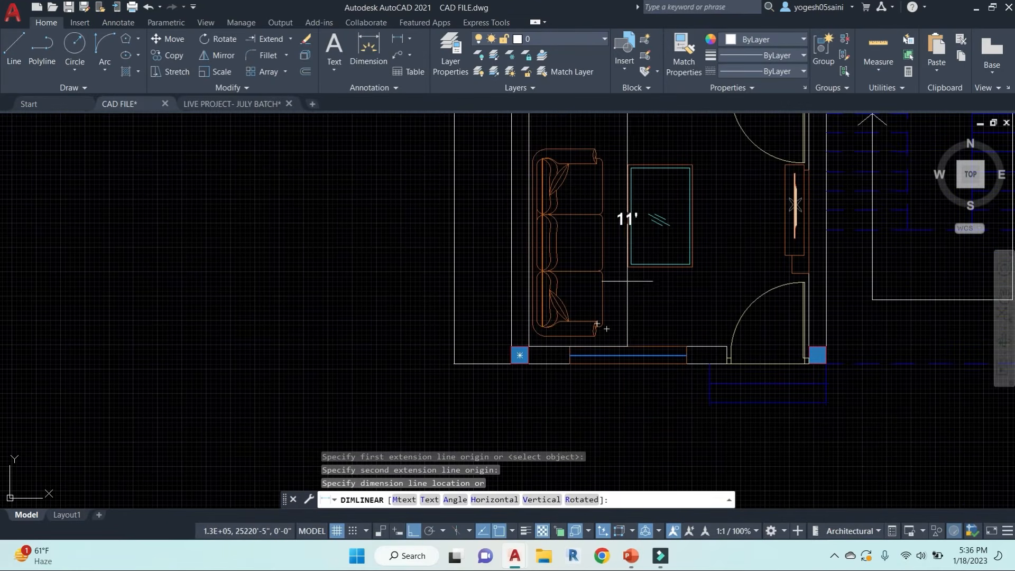
pyautogui.moveTo(606, 328); pyautogui.dragTo(593, 476, button='middle')
pyautogui.click(560, 222)
pyautogui.press('space')
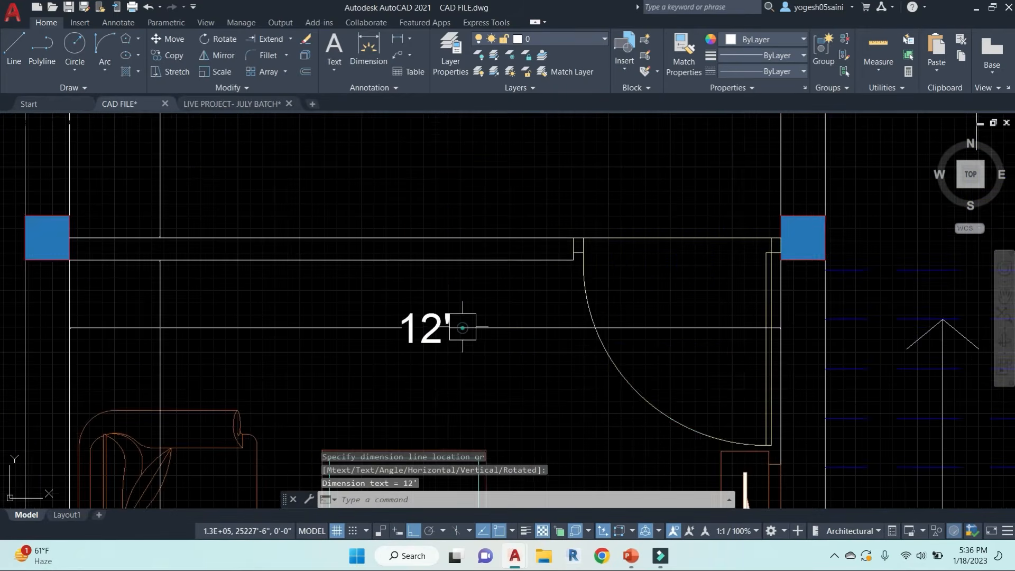
pyautogui.scroll(-6, 569, 219)
# Step: Dimension the toilet room's inside length near its right wall and its inside width above the toilet
pyautogui.press('space')
pyautogui.click(726, 186)
pyautogui.click(726, 407)
pyautogui.click(702, 347)
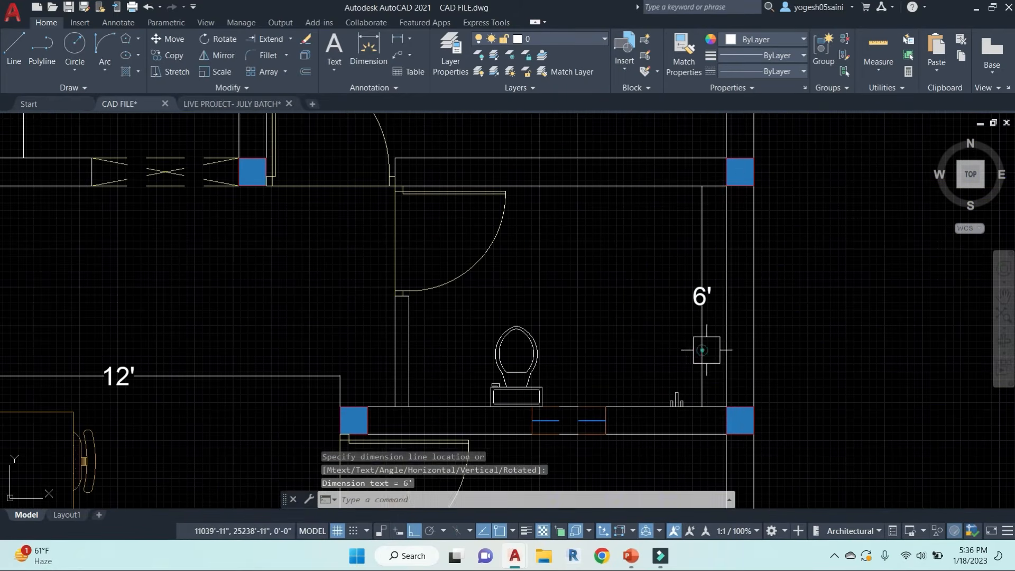
pyautogui.press('space')
pyautogui.click(726, 407)
pyautogui.click(409, 406)
pyautogui.click(455, 311)
# Step: Dimension the bedroom's inside length vertically between the TV unit and bed, and its width near the upper wall
pyautogui.press('space')
pyautogui.click(451, 174)
pyautogui.click(452, 348)
pyautogui.click(660, 238)
pyautogui.press('space')
pyautogui.click(581, 223)
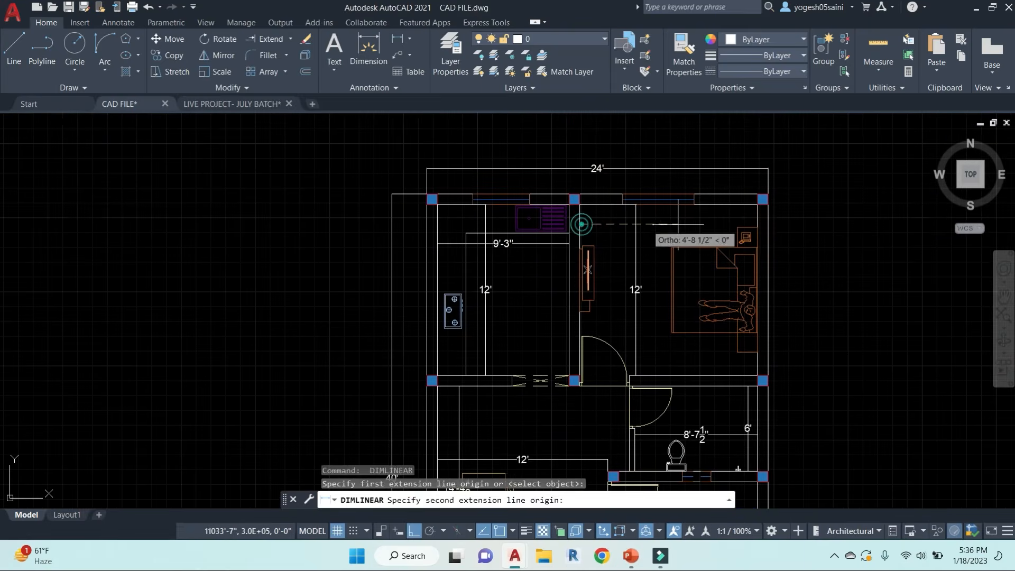
pyautogui.click(758, 223)
pyautogui.click(563, 250)
pyautogui.scroll(-6, 563, 250)
# Step: Dimension the two column-to-column spacings above the upper outer wall, between the wall and the overall 24' dimension
pyautogui.press('space')
pyautogui.scroll(3, 713, 208)
pyautogui.scroll(3, 464, 242)
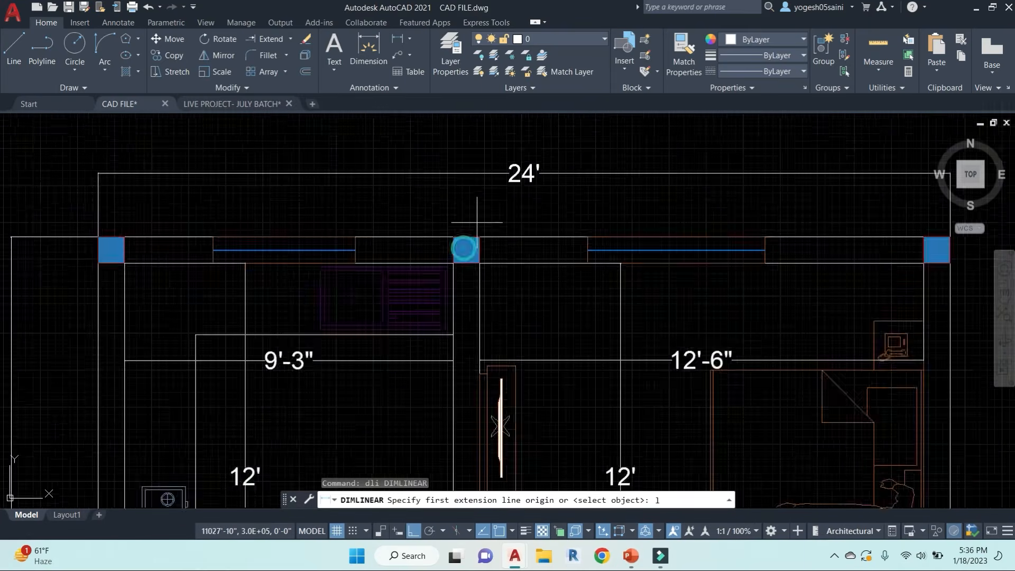
pyautogui.click(470, 232)
pyautogui.click(764, 231)
pyautogui.click(705, 215)
pyautogui.press('space')
pyautogui.click(248, 232)
pyautogui.click(470, 231)
pyautogui.click(501, 215)
# Step: Dimension the three column-to-column spacings outside the left wall, between the wall and the overall 40' dimension
pyautogui.press('space')
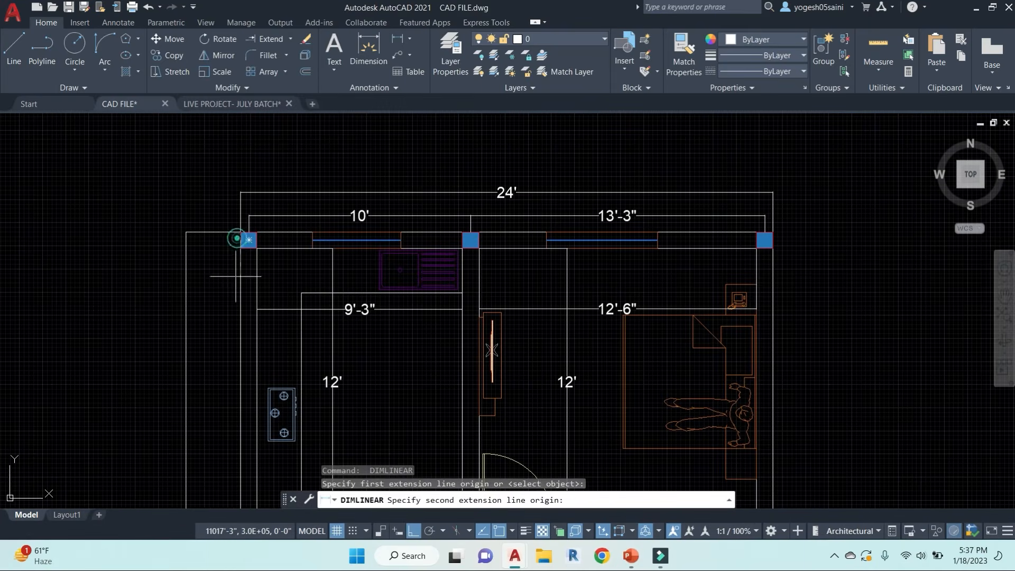
pyautogui.click(279, 306)
pyautogui.press('space')
pyautogui.click(308, 395)
pyautogui.moveTo(308, 395); pyautogui.dragTo(344, 241, button='middle')
pyautogui.click(356, 442)
pyautogui.click(342, 217)
pyautogui.press('space')
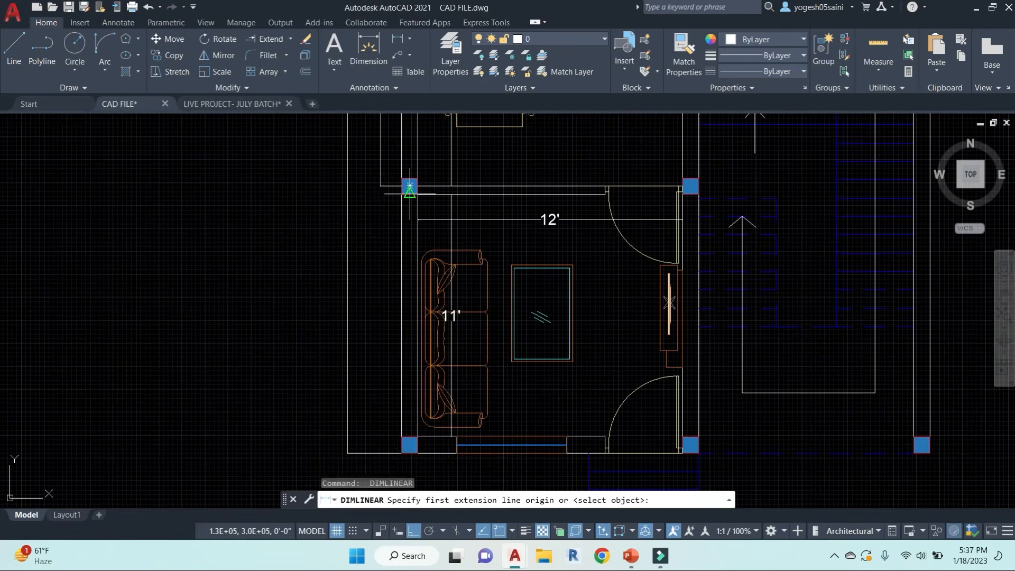
pyautogui.click(380, 157)
pyautogui.scroll(-5, 629, 354)
pyautogui.scroll(2, 630, 356)
pyautogui.scroll(-4, 608, 356)
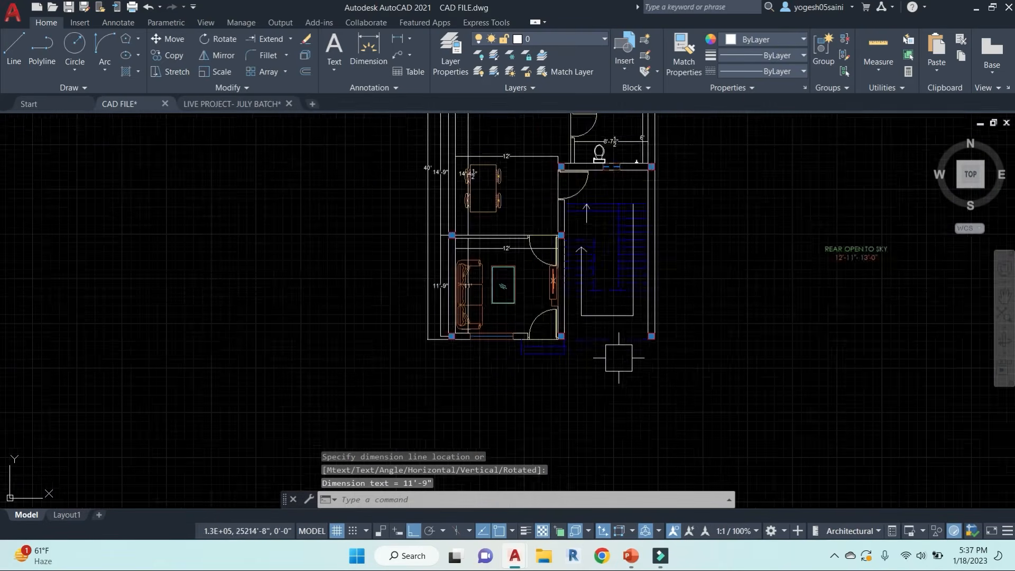
# Step: Copy the whole dimensioned floor plan straight to the left, leaving a gap between the copy and the original
pyautogui.moveTo(645, 343); pyautogui.dragTo(645, 348, button='middle')
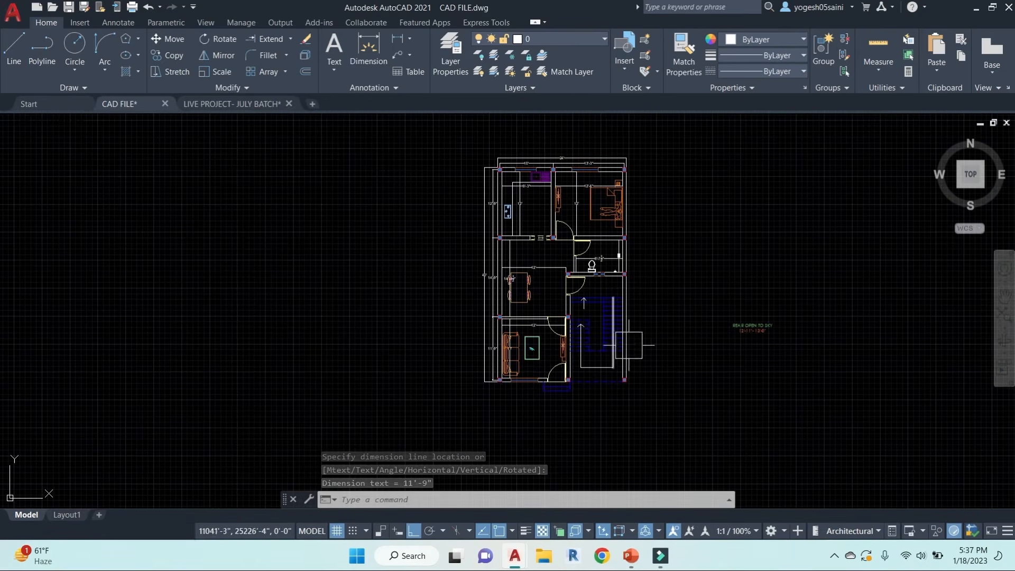
pyautogui.click(684, 433)
pyautogui.click(426, 140)
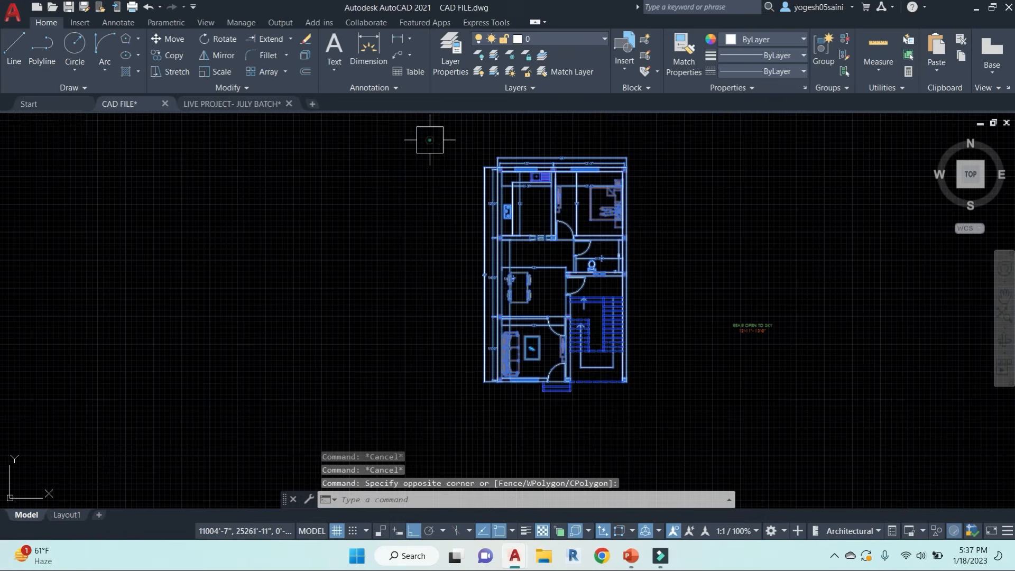
pyautogui.write('co')
pyautogui.press('Return')
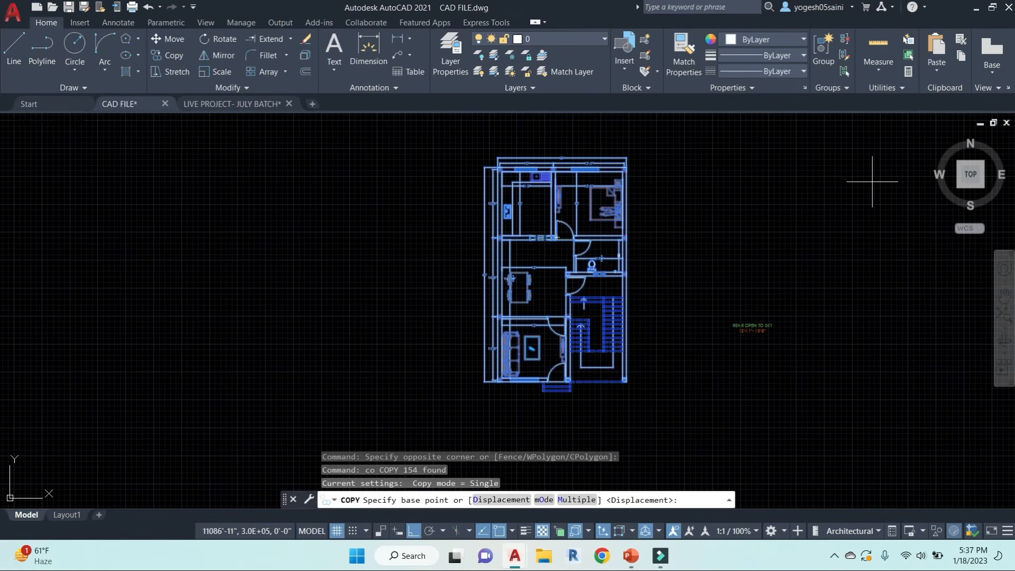
pyautogui.click(872, 181)
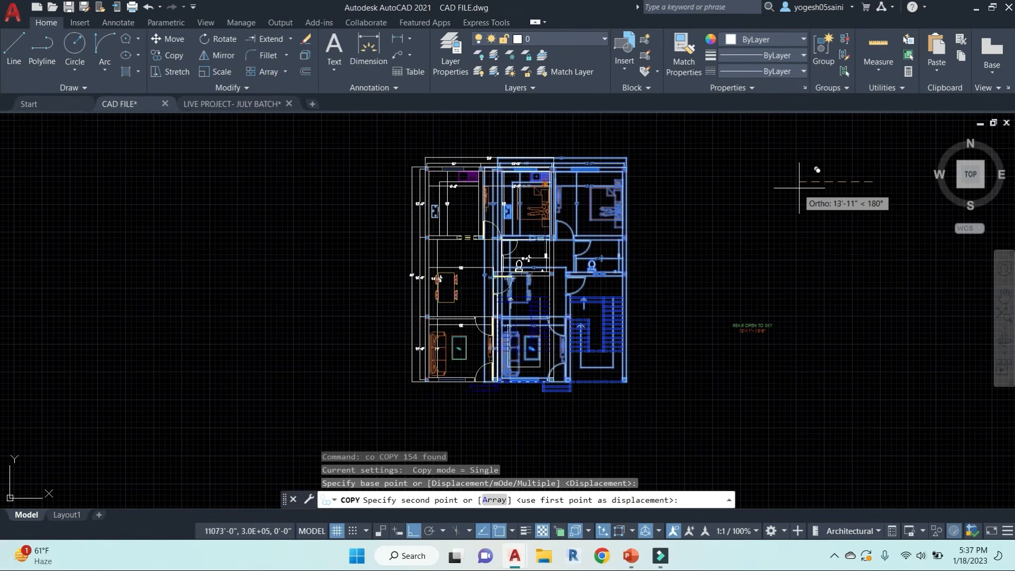
pyautogui.click(695, 194)
pyautogui.press('Escape')
pyautogui.press('Escape')
pyautogui.press('Escape')
pyautogui.moveTo(392, 355); pyautogui.dragTo(441, 344, button='middle')
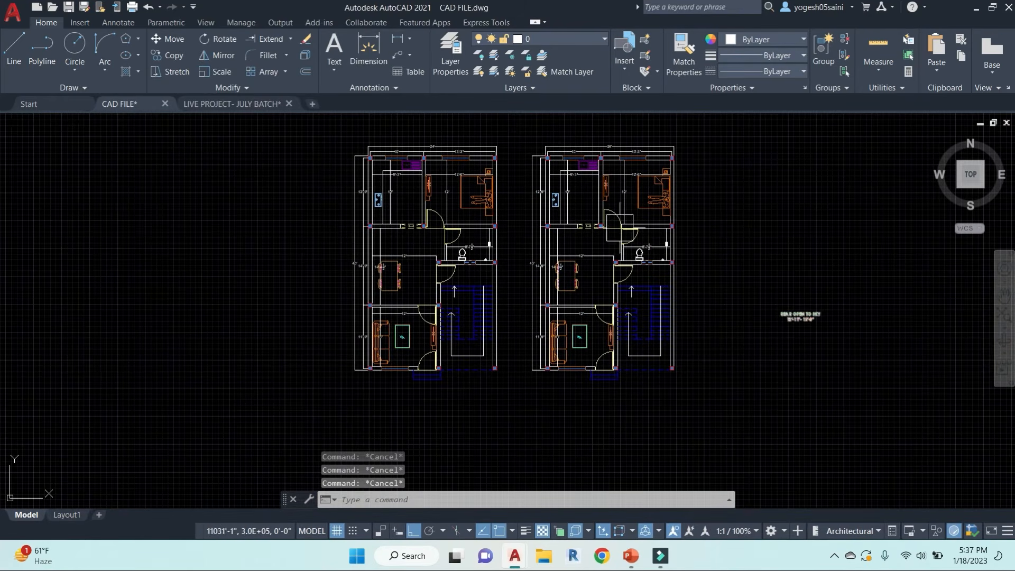
# Step: Add the multiline text "GROUND FLOOR PLAN" below the gap between the two plans, with a text height of 6"
pyautogui.click(334, 70)
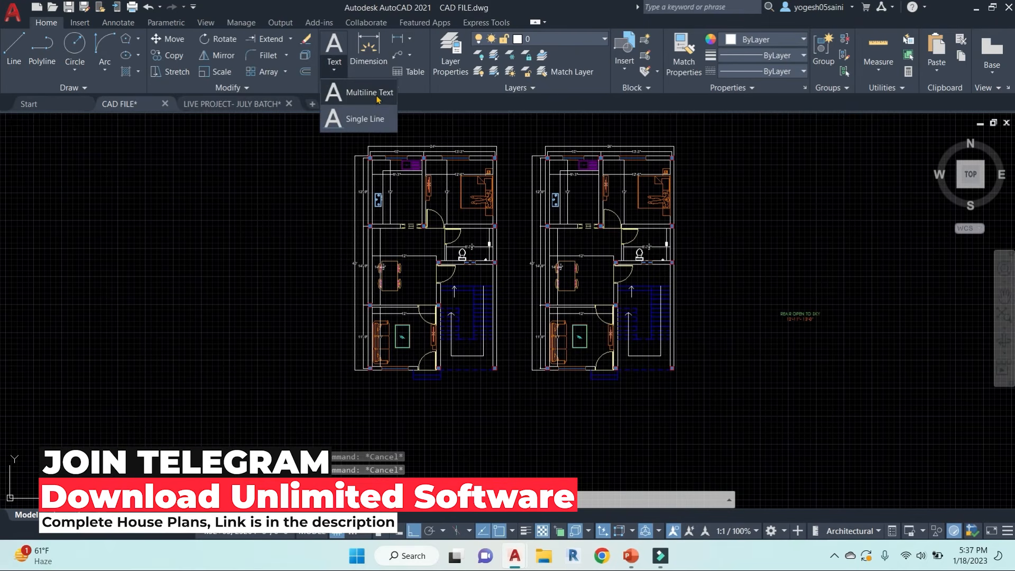
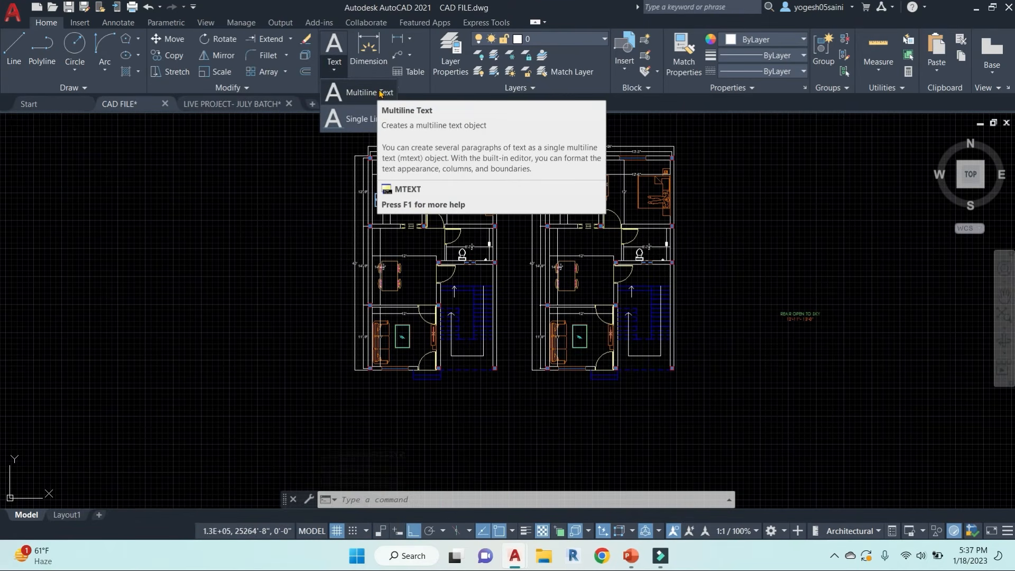
pyautogui.click(380, 93)
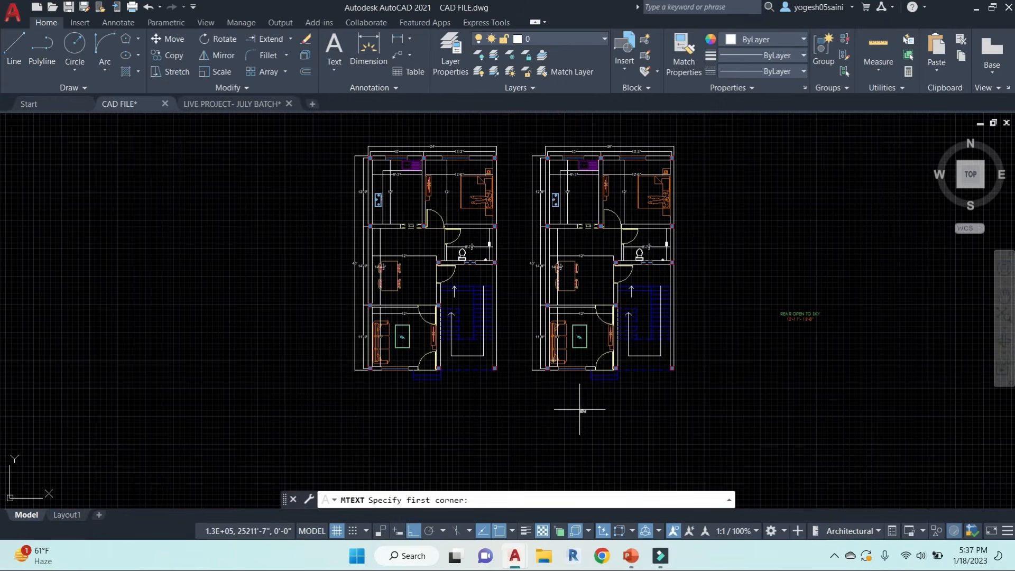
pyautogui.click(518, 419)
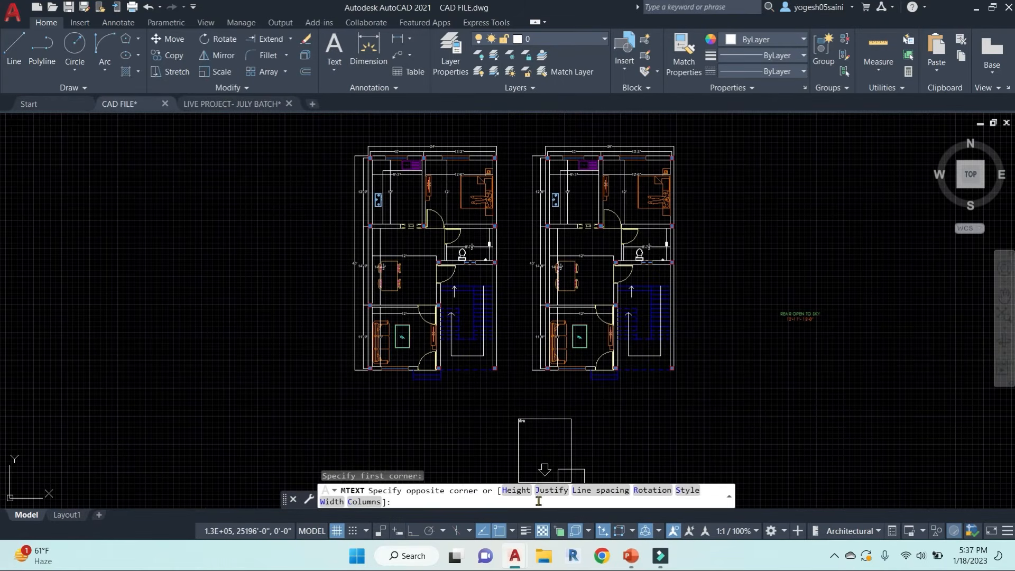
pyautogui.click(516, 489)
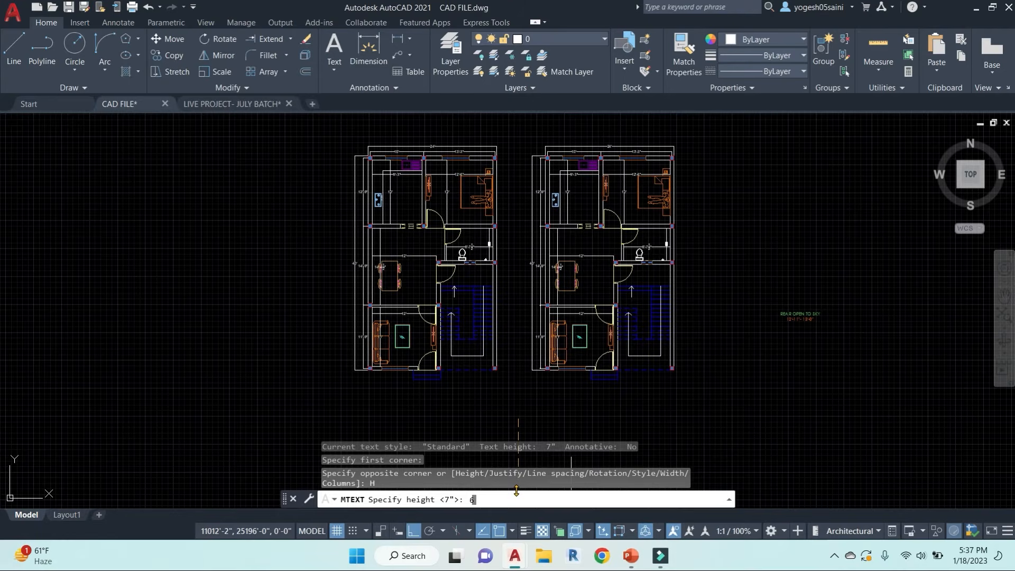
pyautogui.press('Return')
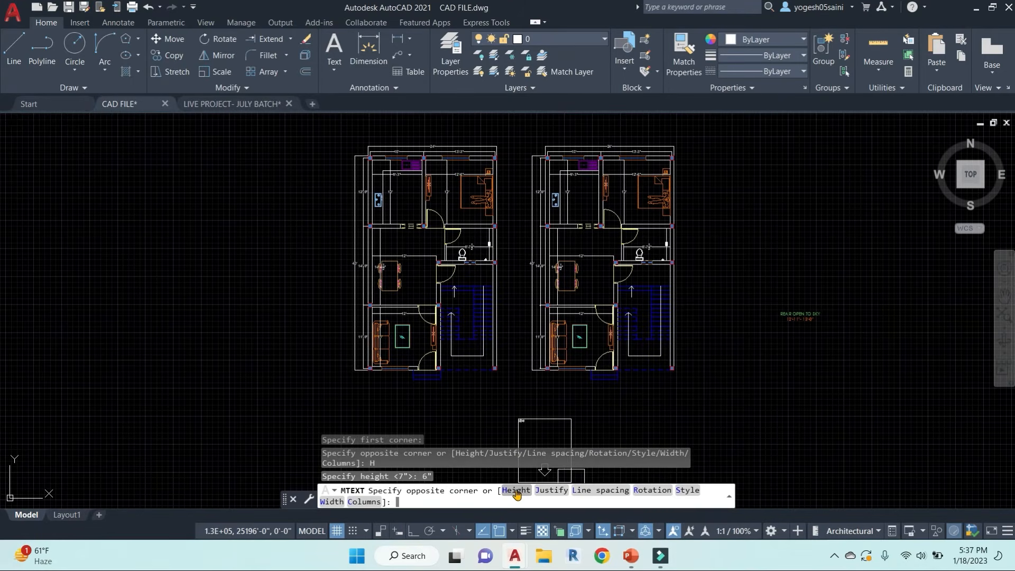
pyautogui.click(580, 420)
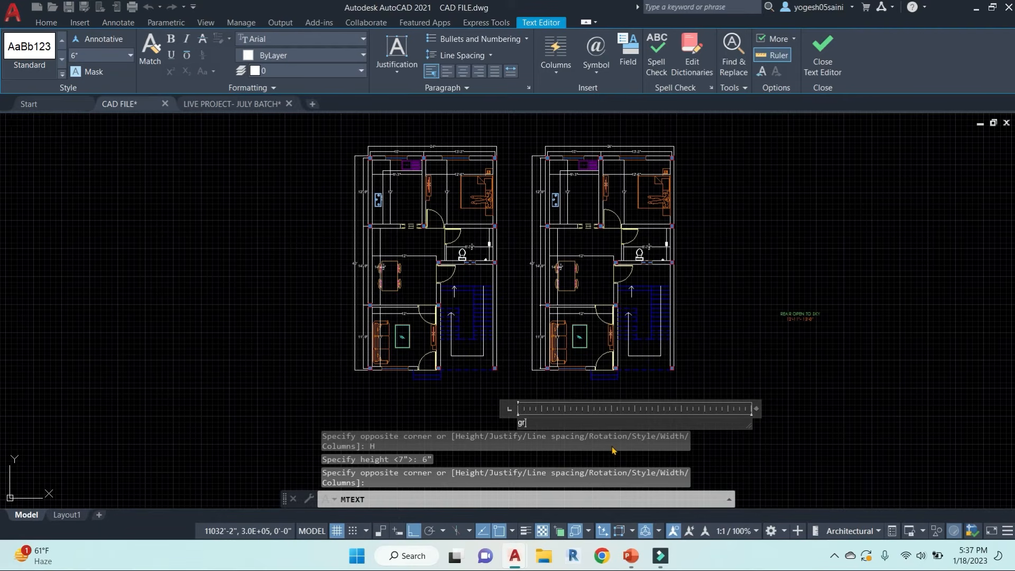
pyautogui.press('BackSpace')
pyautogui.press('BackSpace')
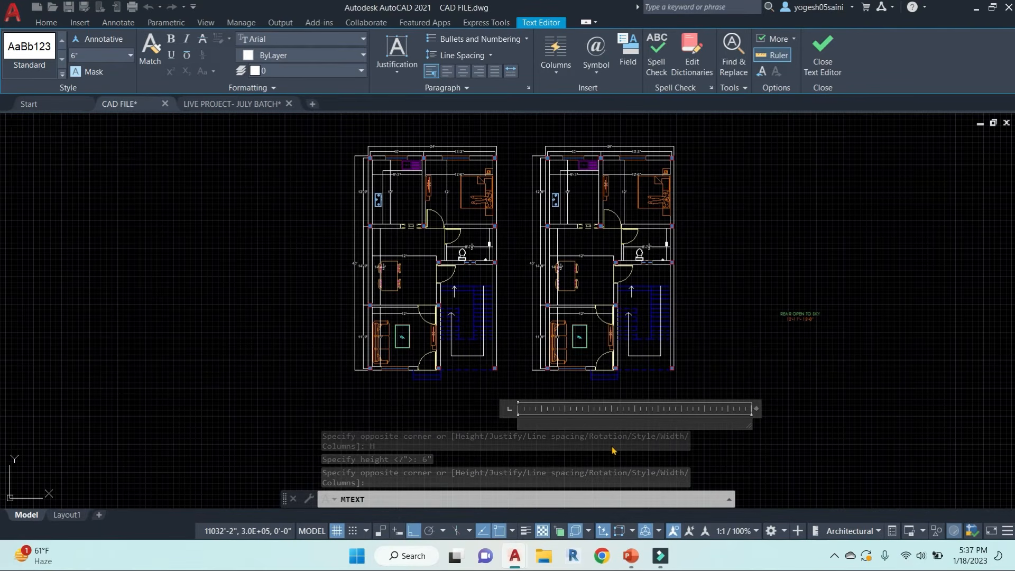
pyautogui.write('GROUND FLOOR PLAN')
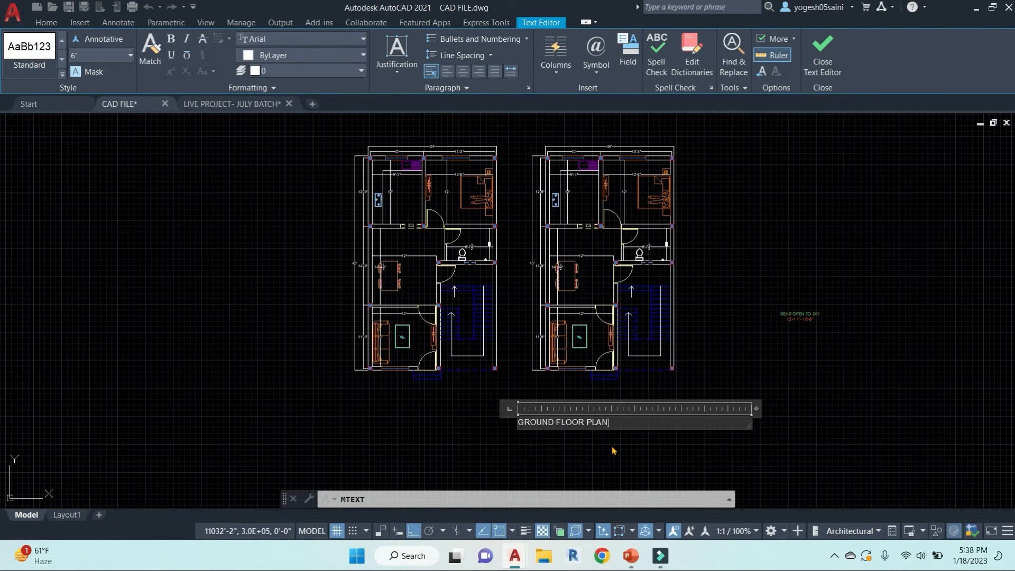
pyautogui.click(612, 446)
pyautogui.press('Escape')
pyautogui.press('Escape')
# Step: Move the GROUND FLOOR PLAN label left and up until it sits beneath the left plan
pyautogui.click(542, 418)
pyautogui.write('M')
pyautogui.press('space')
pyautogui.click(773, 449)
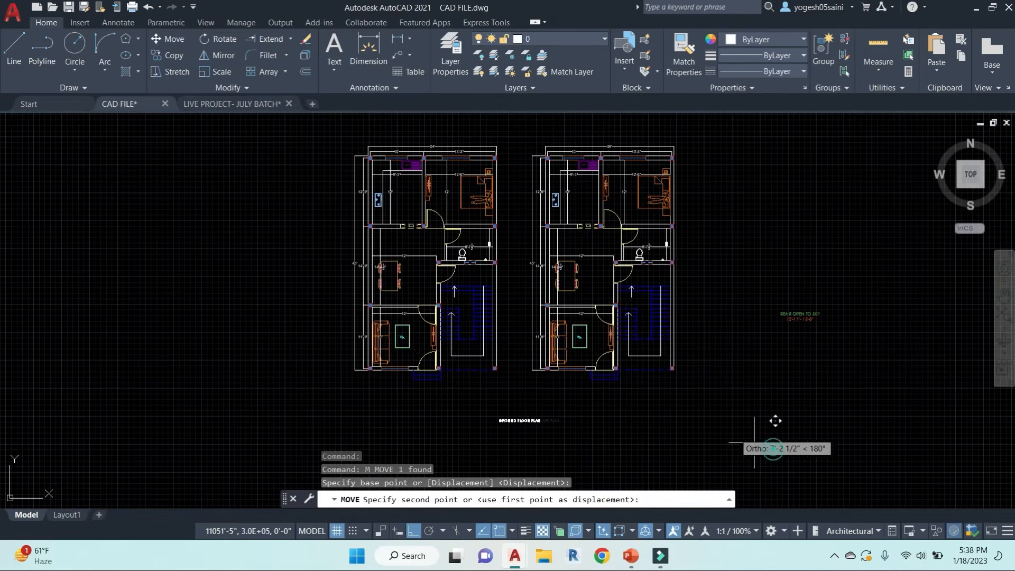
pyautogui.click(650, 412)
pyautogui.press('Escape')
pyautogui.click(431, 420)
pyautogui.scroll(4, 436, 422)
pyautogui.moveTo(524, 404); pyautogui.dragTo(557, 330, button='middle')
pyautogui.write('M')
pyautogui.press('space')
pyautogui.click(641, 400)
pyautogui.click(629, 327)
pyautogui.press('Escape')
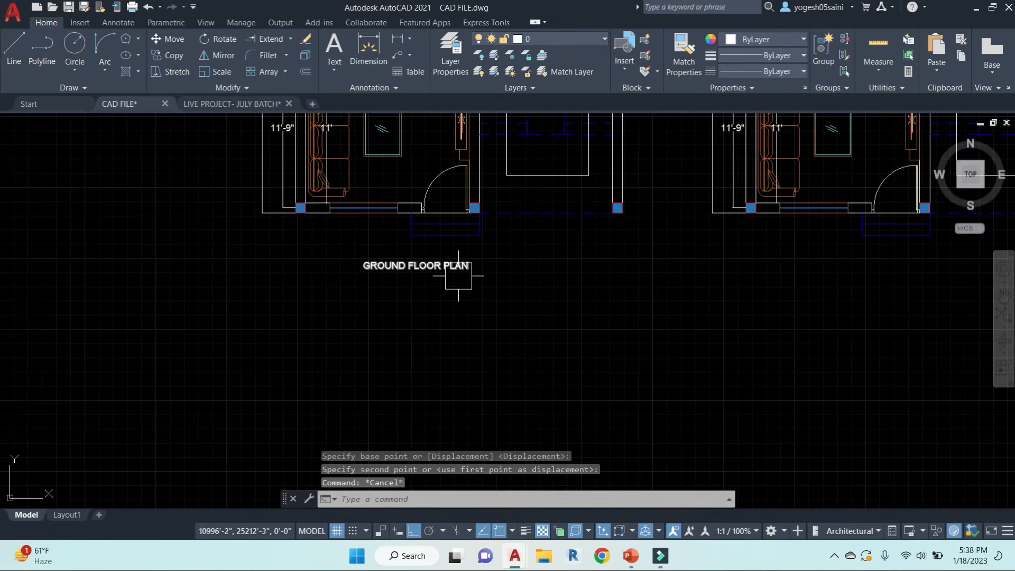
# Step: Move the GROUND FLOOR PLAN label straight down, farther from the left plan's entrance steps
pyautogui.moveTo(456, 281); pyautogui.dragTo(487, 329, button='middle')
pyautogui.click(477, 322)
pyautogui.write('M')
pyautogui.press('space')
pyautogui.click(598, 323)
pyautogui.click(606, 361)
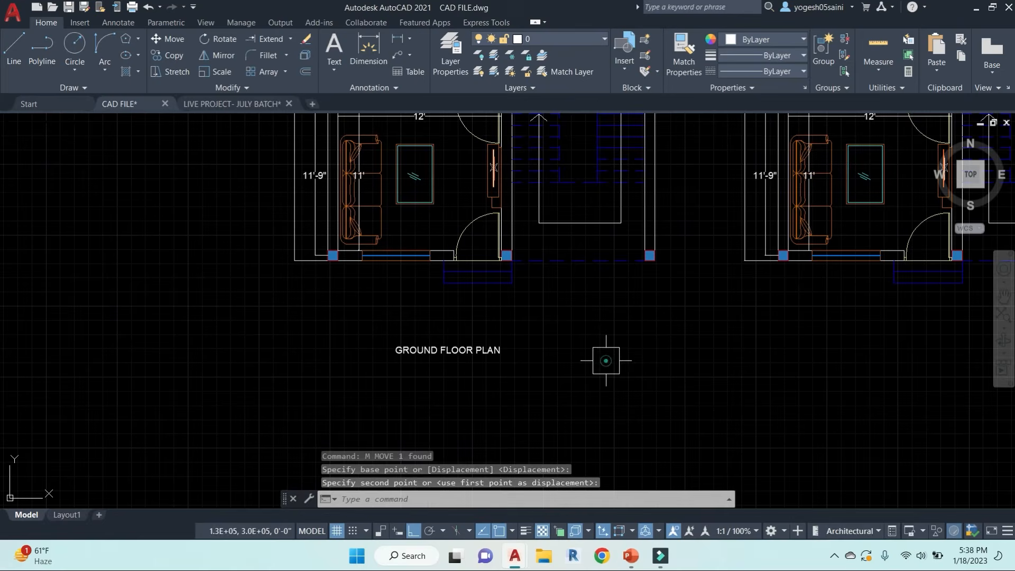
pyautogui.press('Escape')
pyautogui.press('Escape')
# Step: Increase the text height of the GROUND FLOOR PLAN label in its properties
pyautogui.click(493, 359)
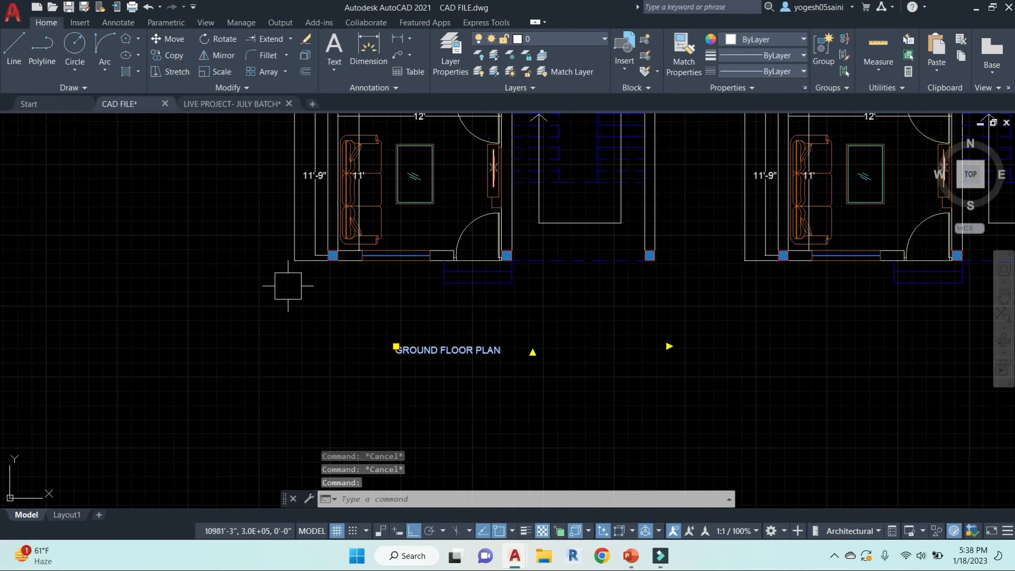
pyautogui.write('PR')
pyautogui.press('Return')
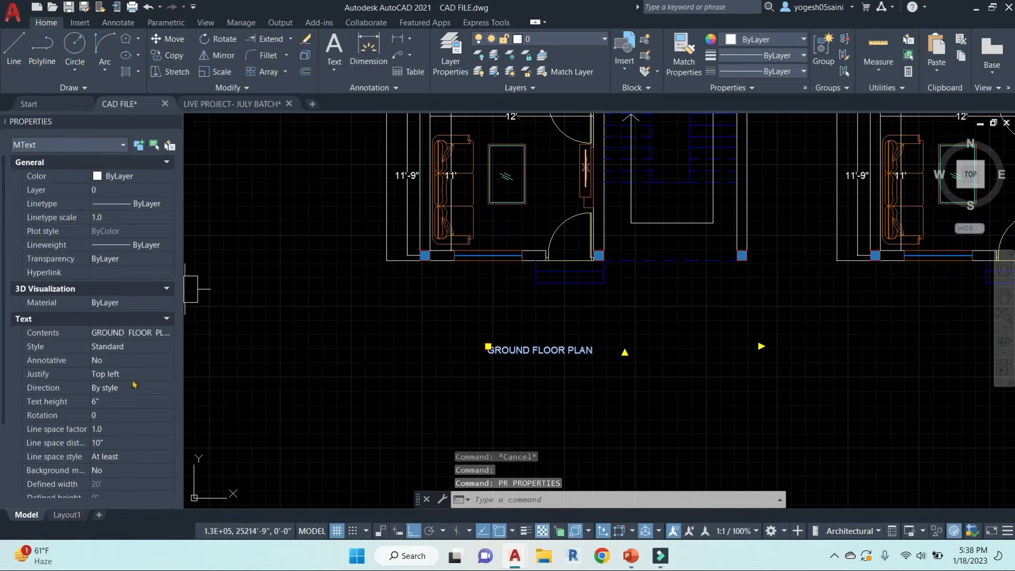
pyautogui.click(116, 404)
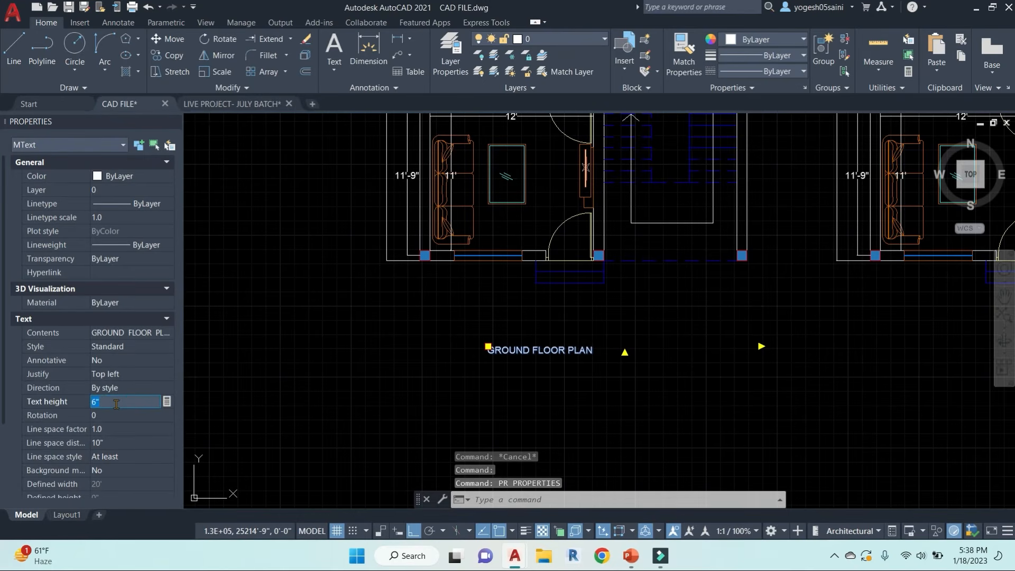
pyautogui.press('Return')
pyautogui.press('Escape')
pyautogui.press('Escape')
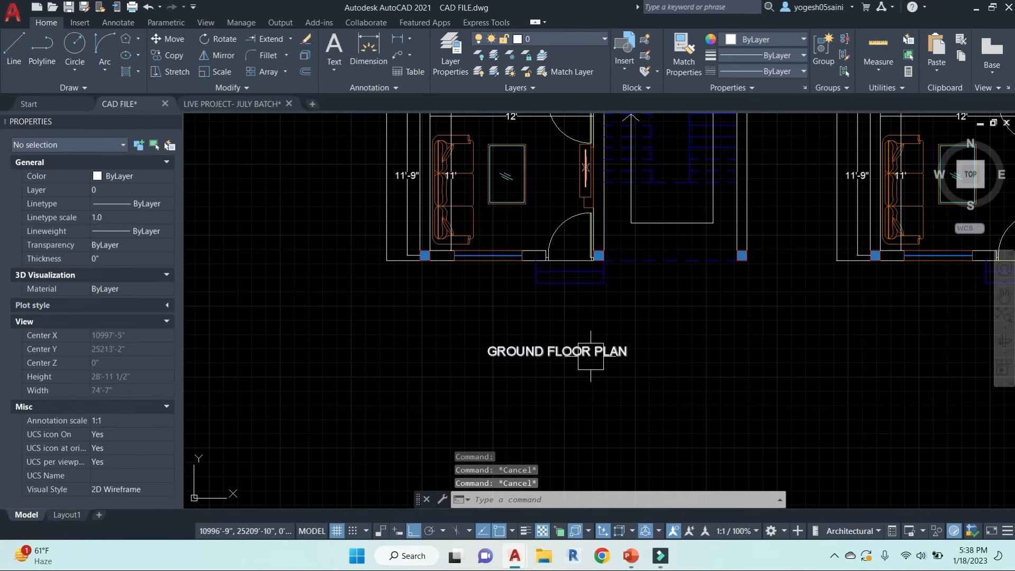
# Step: Move the enlarged GROUND FLOOR PLAN label slightly up towards the left plan
pyautogui.click(590, 355)
pyautogui.write('m')
pyautogui.press('Return')
pyautogui.click(727, 407)
pyautogui.click(719, 396)
pyautogui.press('Escape')
pyautogui.press('Escape')
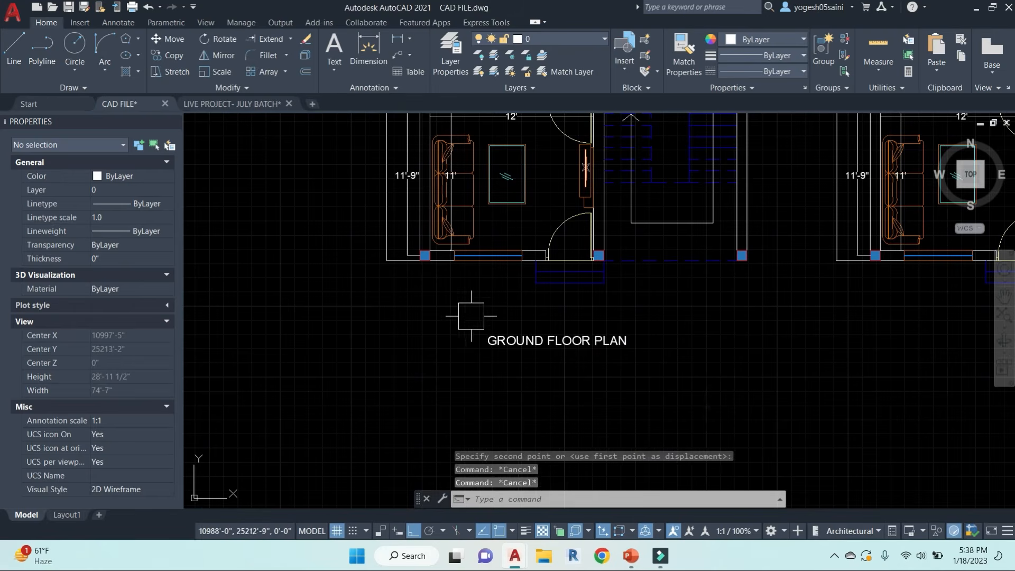
# Step: Draw a line 4' down from the left plan's lower-left column corner, continuing horizontally to beneath the entrance column
pyautogui.scroll(2, 450, 306)
pyautogui.press('Escape')
pyautogui.press('Return')
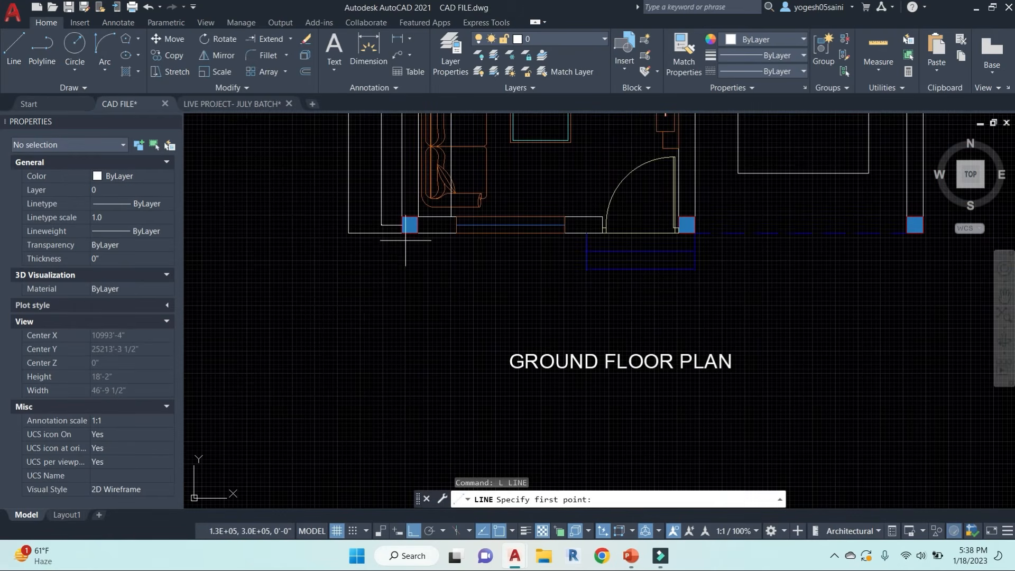
pyautogui.click(402, 233)
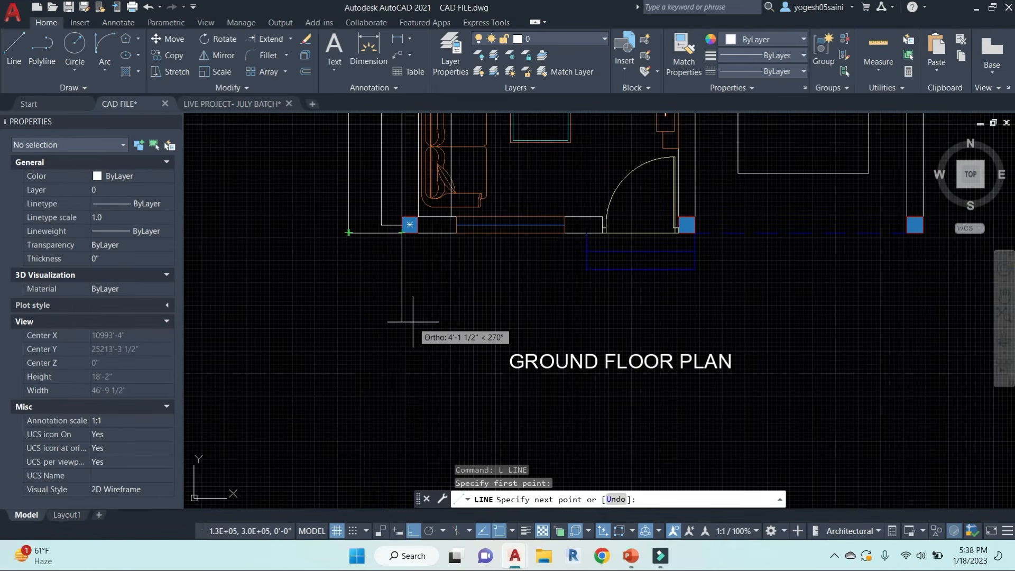
pyautogui.press('Return')
pyautogui.click(685, 318)
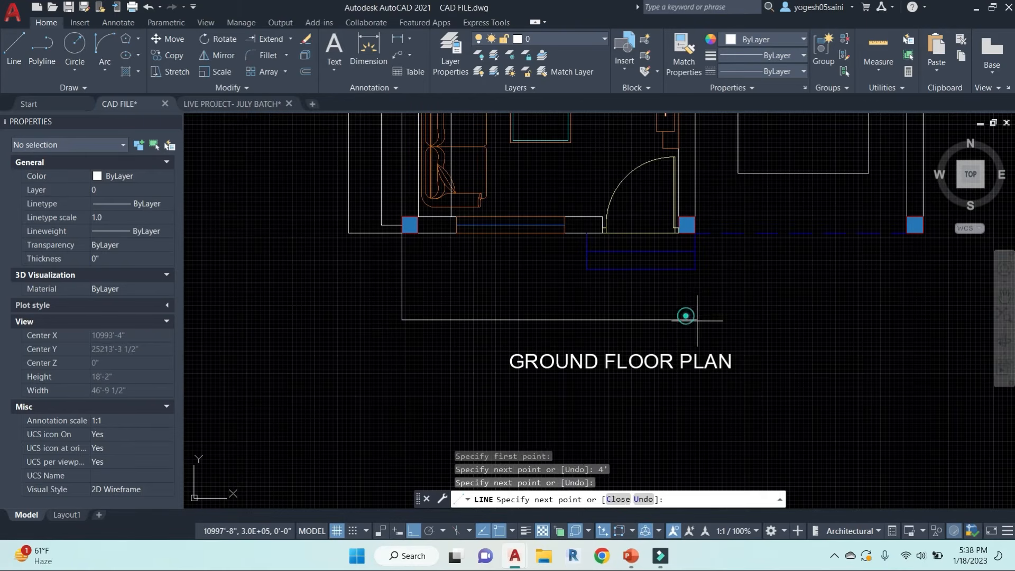
pyautogui.press('Escape')
# Step: Draw a vertical line down from the entrance column's outer corner and fillet it with the horizontal line to close the outline
pyautogui.press('Return')
pyautogui.click(694, 232)
pyautogui.click(697, 320)
pyautogui.press('Escape')
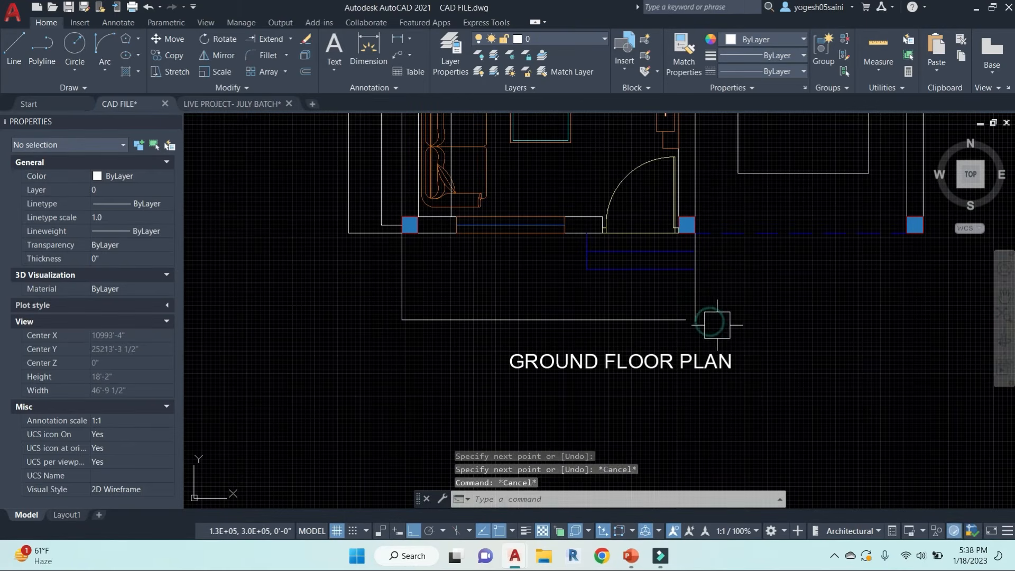
pyautogui.write('F')
pyautogui.press('Return')
pyautogui.click(698, 283)
pyautogui.press('Escape')
pyautogui.press('Escape')
# Step: Set the three front outline lines to the HIDDEN linetype and color 173,221,247
pyautogui.click(718, 323)
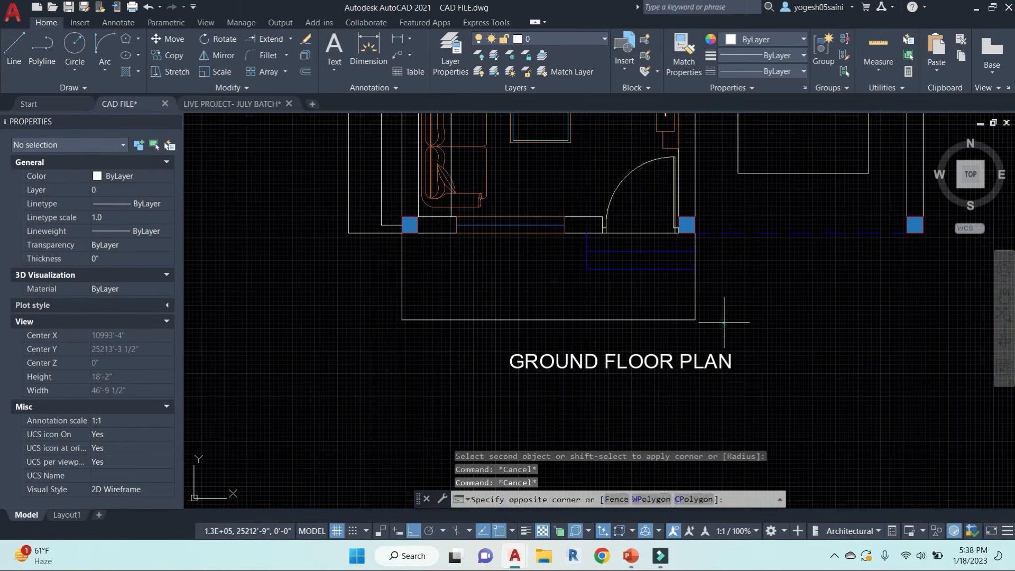
pyautogui.click(373, 301)
pyautogui.click(786, 72)
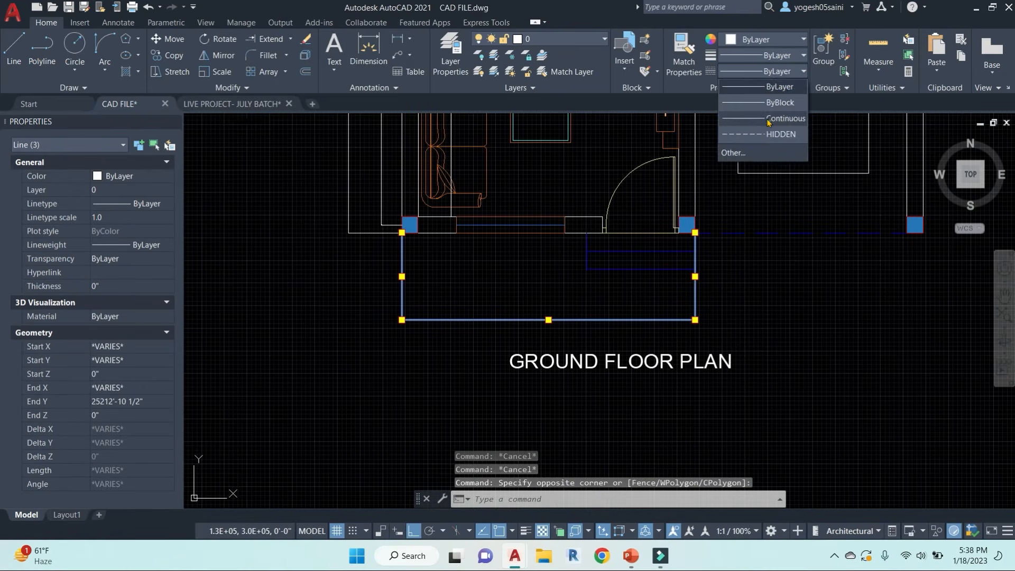
pyautogui.click(767, 133)
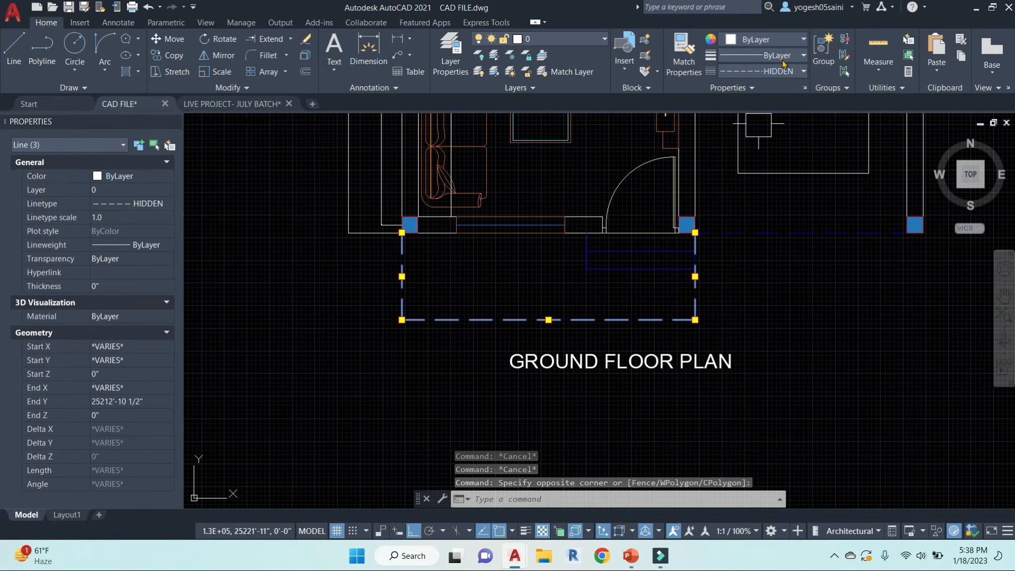
pyautogui.click(790, 40)
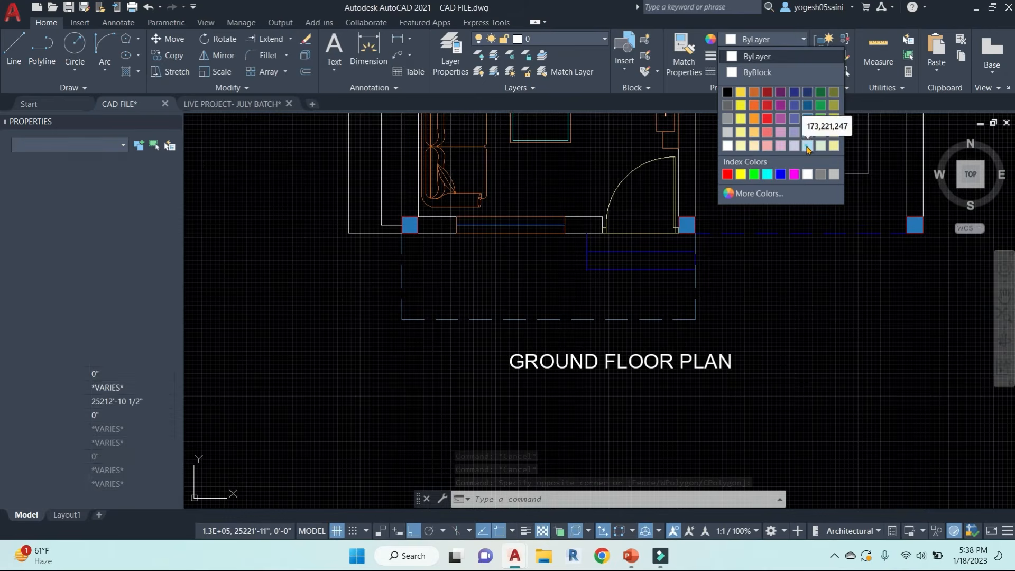
pyautogui.click(807, 146)
pyautogui.scroll(-3, 720, 335)
pyautogui.scroll(3, 652, 320)
pyautogui.press('Escape')
pyautogui.press('Escape')
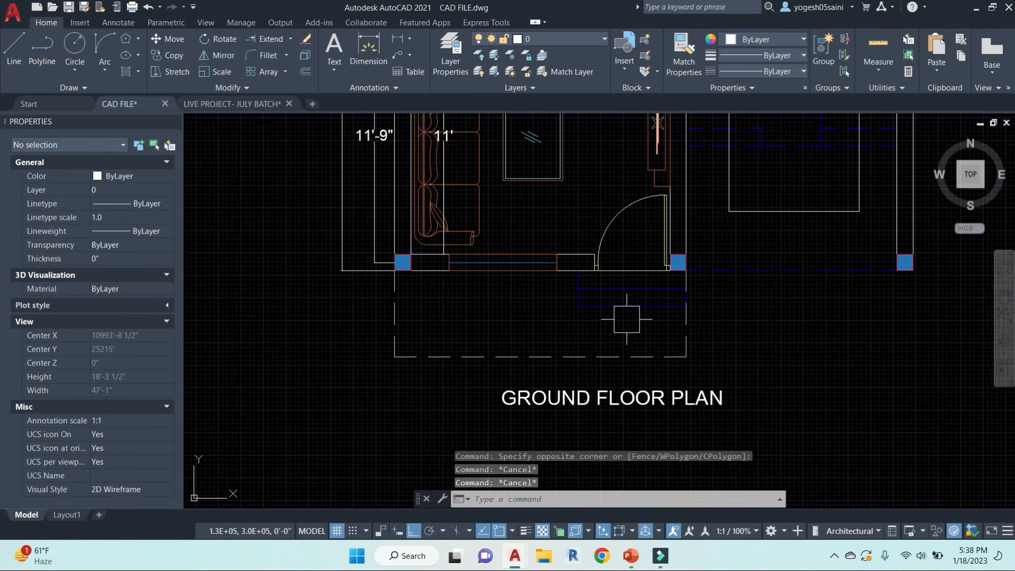
pyautogui.scroll(-2, 626, 319)
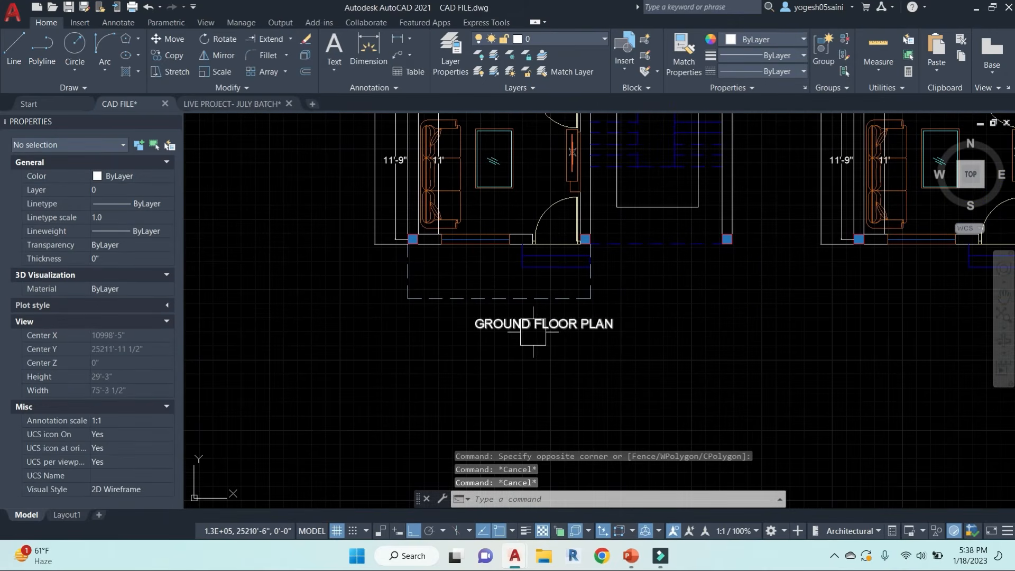
pyautogui.scroll(-4, 667, 333)
pyautogui.click(854, 295)
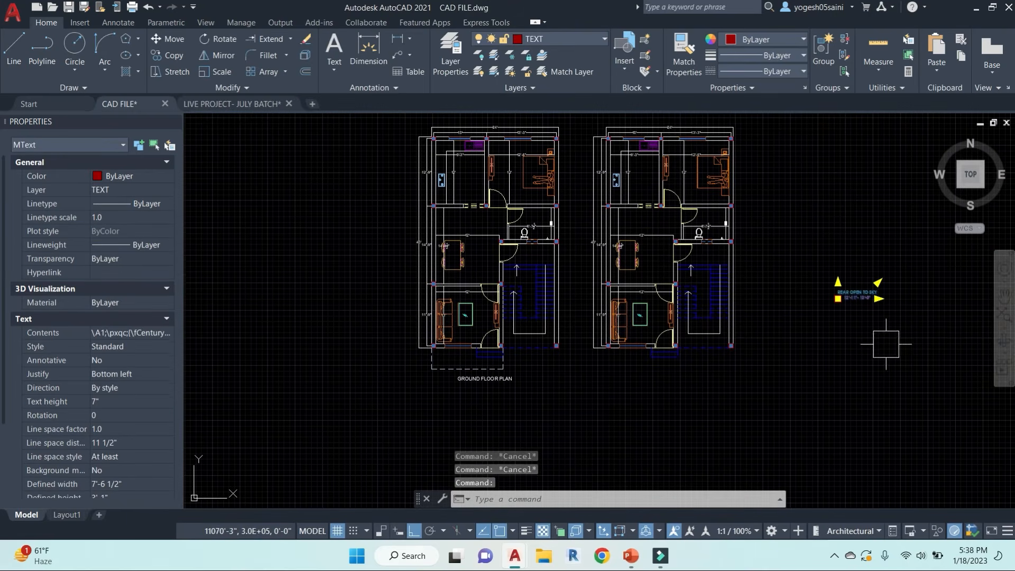
pyautogui.moveTo(883, 344); pyautogui.dragTo(868, 350, button='middle')
pyautogui.write('co')
pyautogui.press('Return')
pyautogui.click(900, 383)
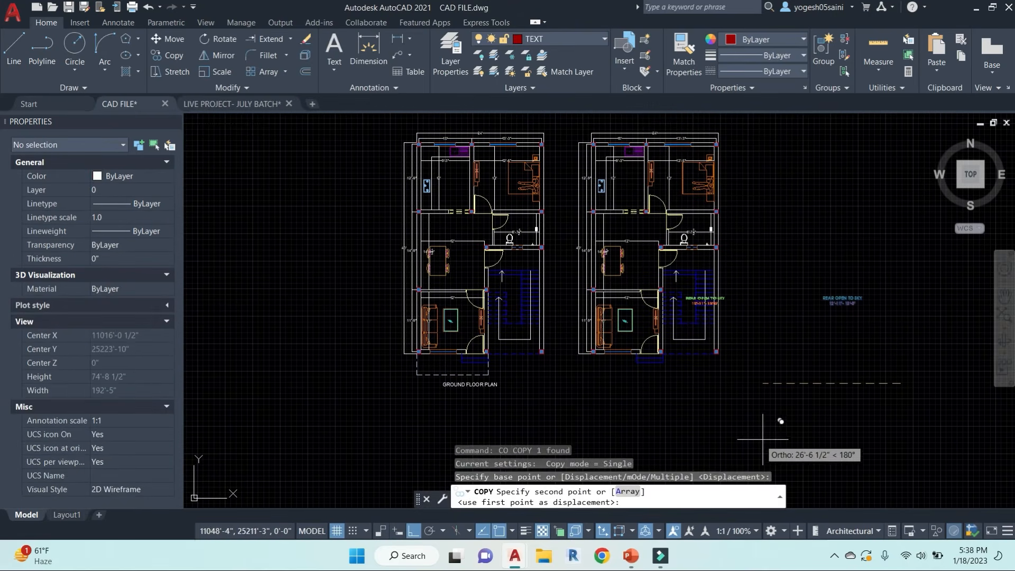
pyautogui.press('Escape')
pyautogui.scroll(4, 582, 291)
pyautogui.scroll(-5, 581, 291)
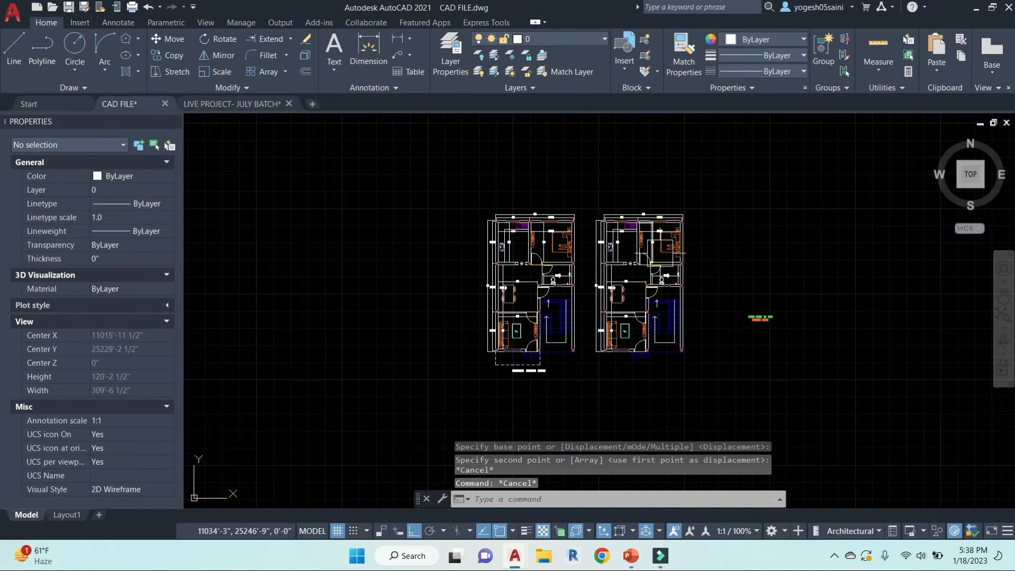
# Step: Erase the left plan's bedroom and kitchen inside dimensions, its upper column-spacing dimensions and the 12'-9" spacing dimension
pyautogui.scroll(4, 558, 255)
pyautogui.scroll(2, 518, 244)
pyautogui.click(518, 227)
pyautogui.write('e')
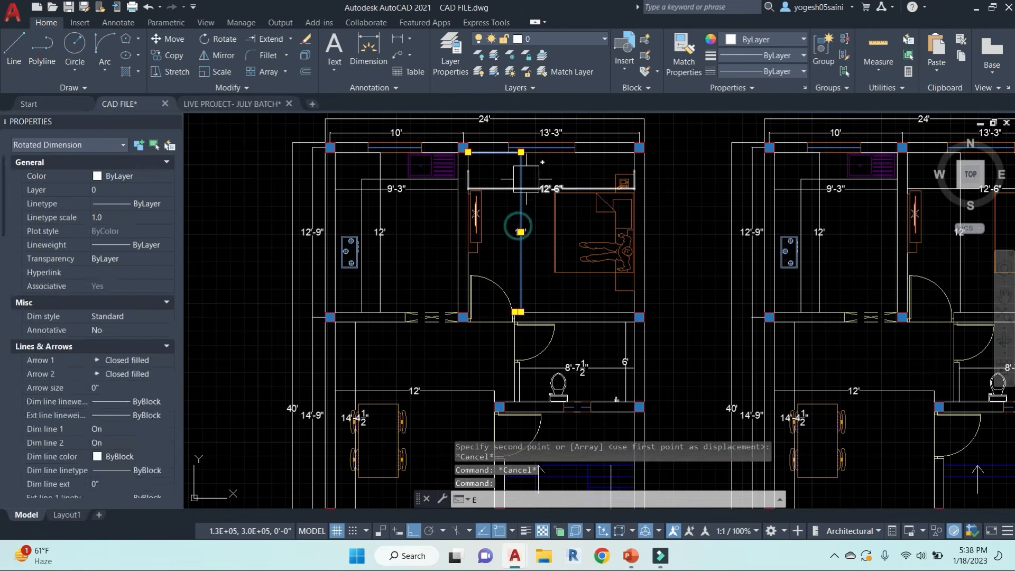
pyautogui.press('Return')
pyautogui.click(528, 186)
pyautogui.write('e')
pyautogui.press('Return')
pyautogui.scroll(5, 364, 248)
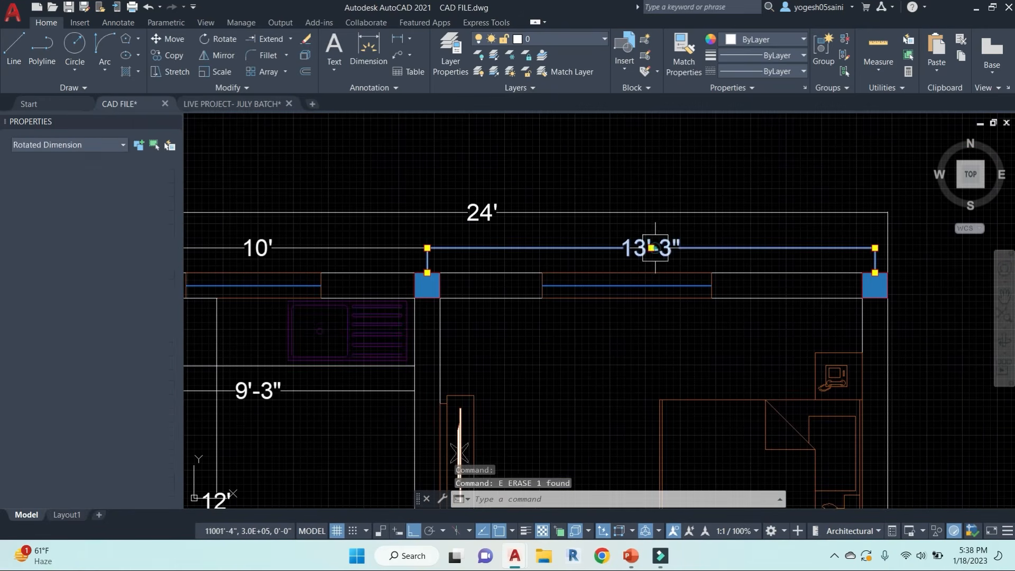
pyautogui.scroll(-2, 487, 255)
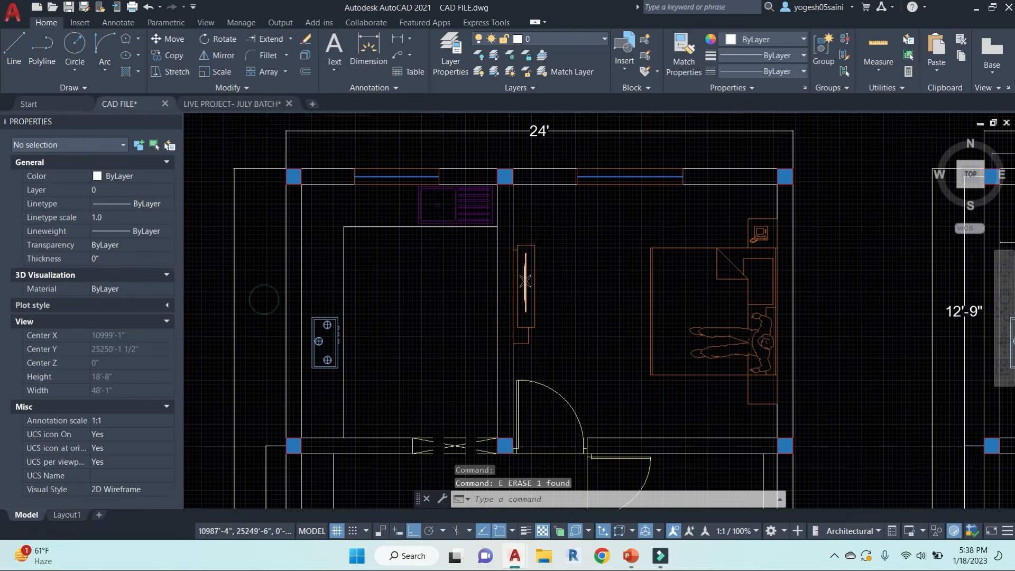
# Step: Erase the 14'-9" column-spacing dimension outside the left plan's left wall
pyautogui.scroll(-4, 395, 125)
pyautogui.scroll(4, 338, 311)
pyautogui.click(346, 305)
pyautogui.write('e')
pyautogui.press('Return')
pyautogui.scroll(-2, 678, 310)
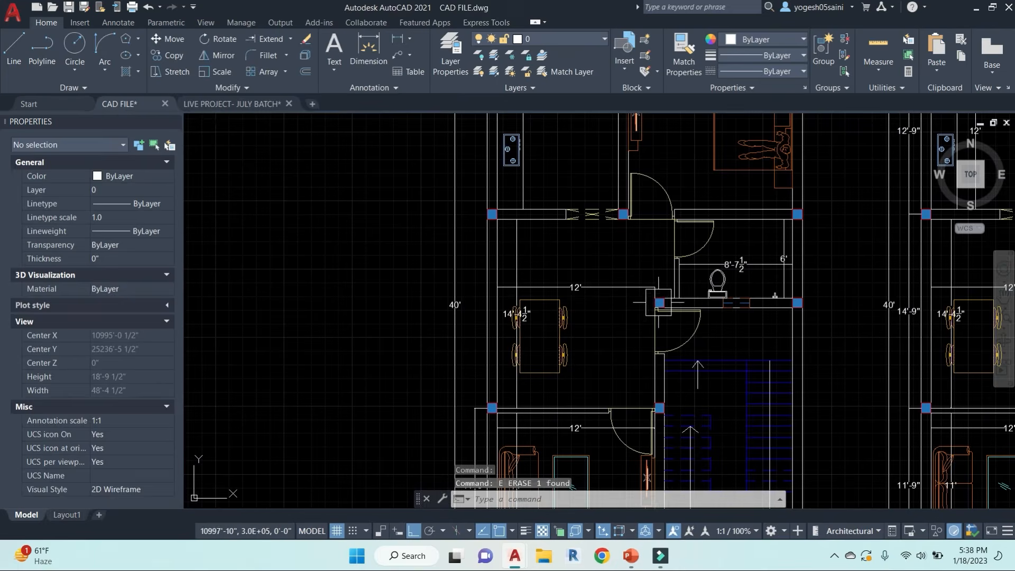
# Step: Erase the left plan's remaining inside dimensions in the dining area, toilet and living room
pyautogui.click(637, 289)
pyautogui.click(516, 253)
pyautogui.click(702, 263)
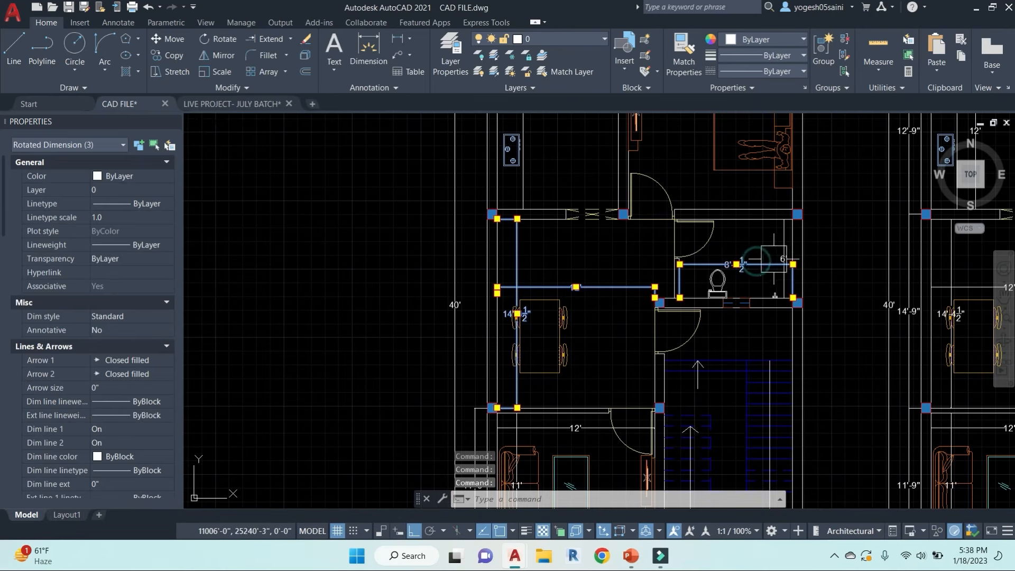
pyautogui.click(774, 246)
pyautogui.write('e')
pyautogui.press('Return')
pyautogui.scroll(-4, 668, 336)
pyautogui.moveTo(646, 376); pyautogui.dragTo(625, 314, button='middle')
pyautogui.scroll(6, 626, 315)
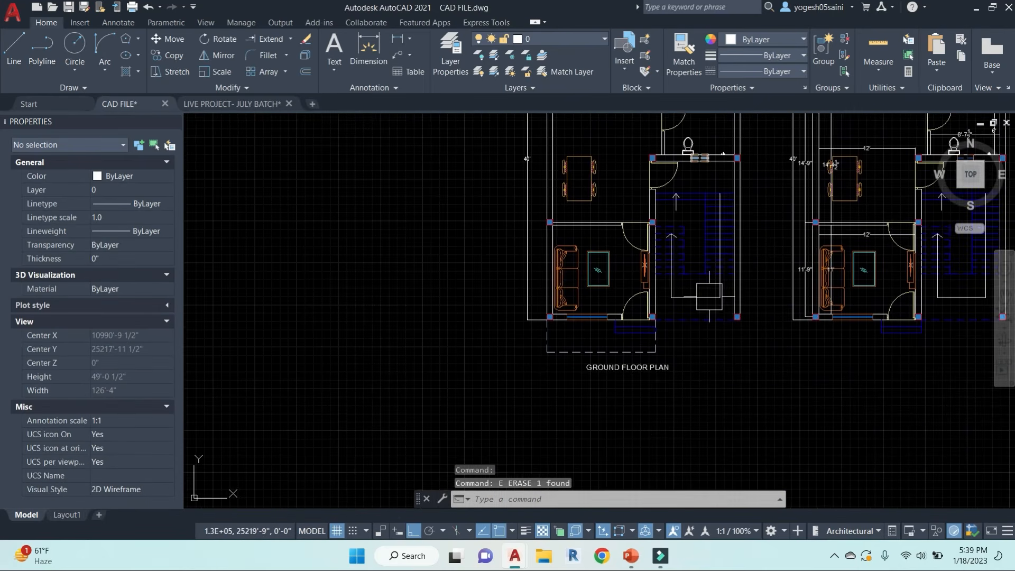
# Step: Draw a line down from the left plan's front-right column and across to the dashed outline, enclosing the area before the staircase
pyautogui.moveTo(715, 359); pyautogui.dragTo(677, 368, button='middle')
pyautogui.scroll(2, 649, 357)
pyautogui.press('Escape')
pyautogui.write('l')
pyautogui.press('Return')
pyautogui.scroll(2, 658, 326)
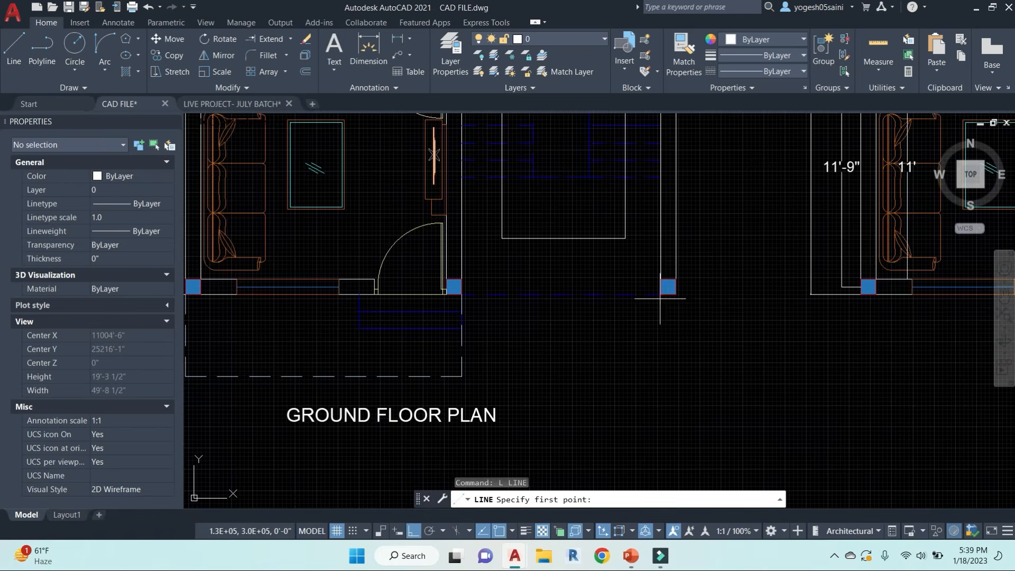
pyautogui.click(660, 291)
pyautogui.click(661, 368)
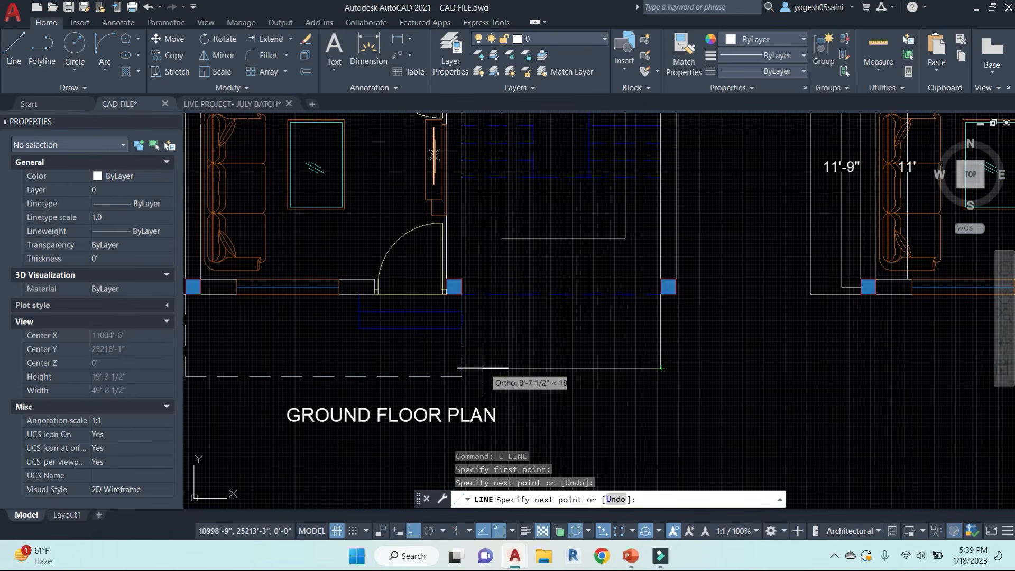
pyautogui.click(462, 368)
pyautogui.press('Escape')
pyautogui.press('Escape')
pyautogui.press('Escape')
pyautogui.press('Escape')
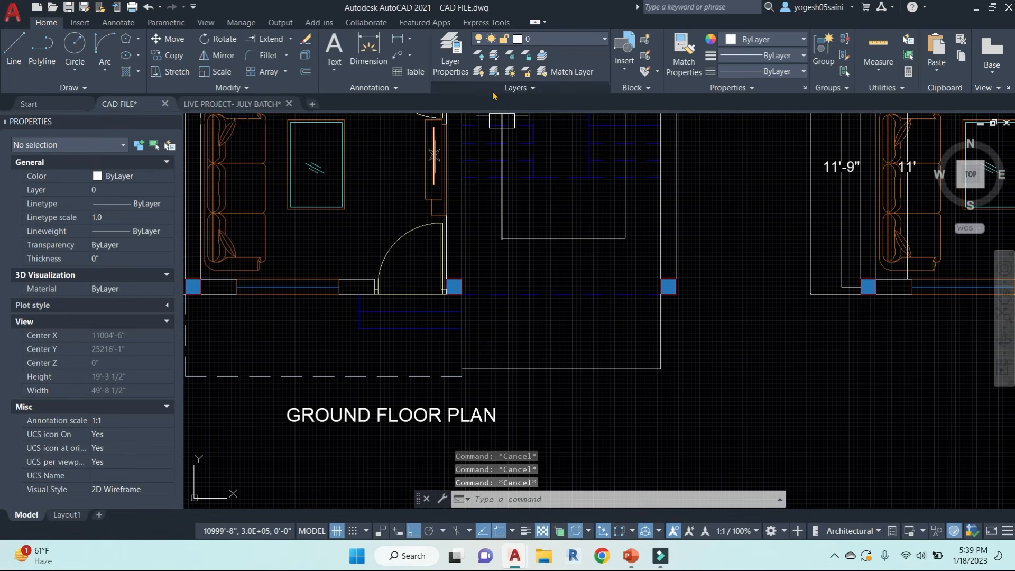
# Step: Hatch the new front rectangle with the ANSI31 pattern
pyautogui.write('h')
pyautogui.press('Return')
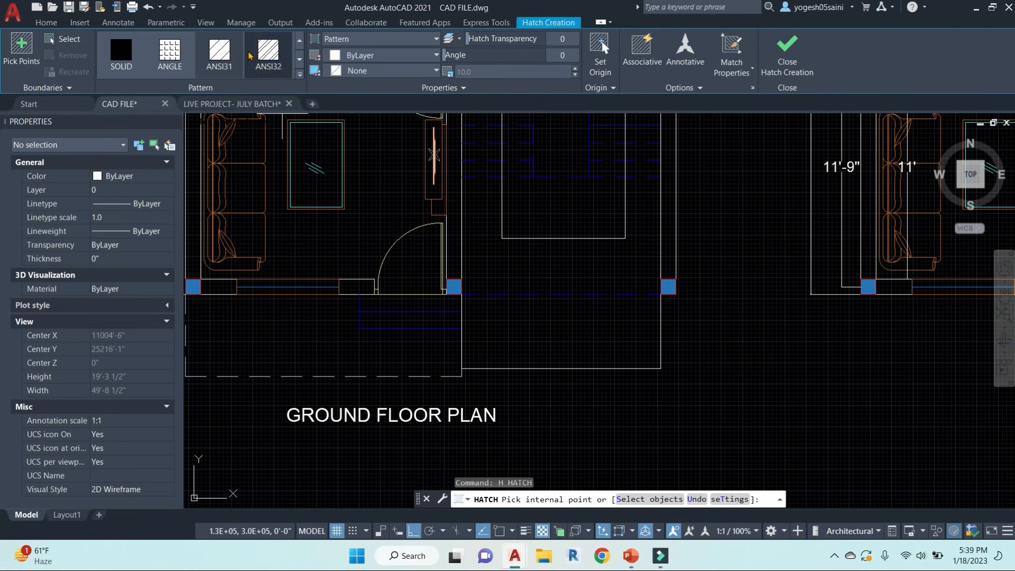
pyautogui.click(301, 76)
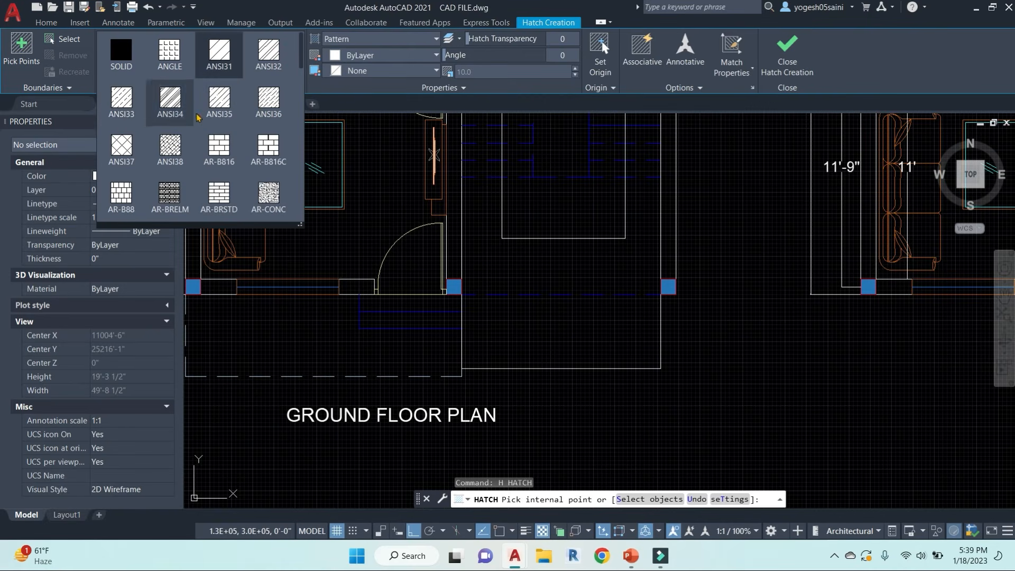
pyautogui.click(225, 54)
pyautogui.click(555, 338)
pyautogui.rightClick(546, 332)
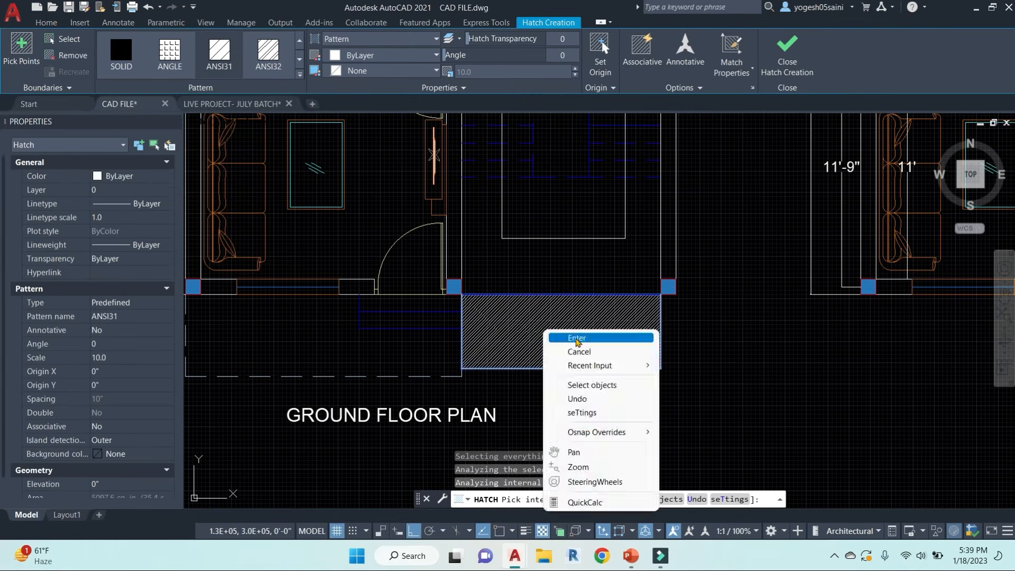
pyautogui.click(577, 338)
# Step: Set the front rectangle's hatch scale to 50 and its angle to 45
pyautogui.click(544, 333)
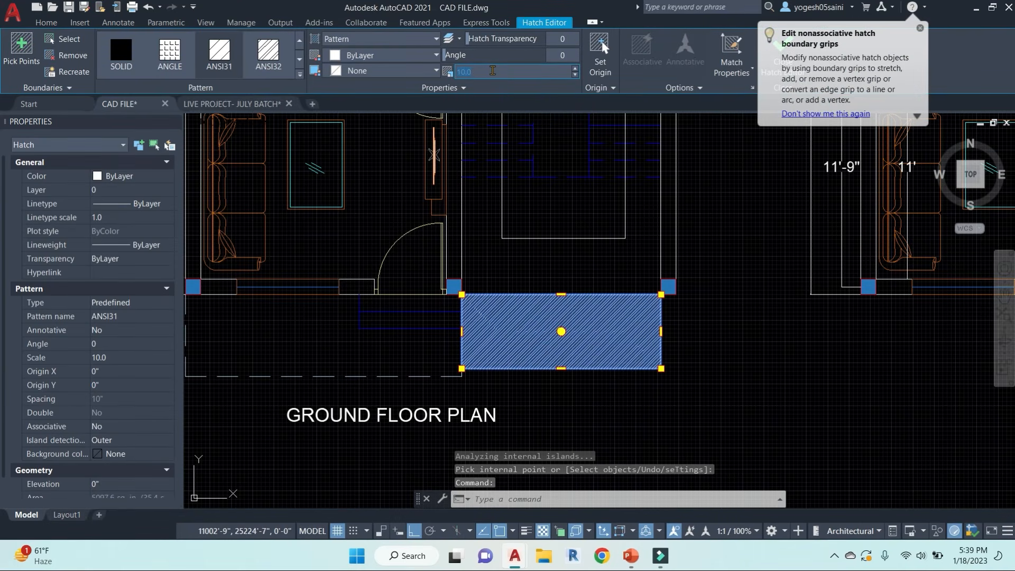
pyautogui.write('50')
pyautogui.press('Return')
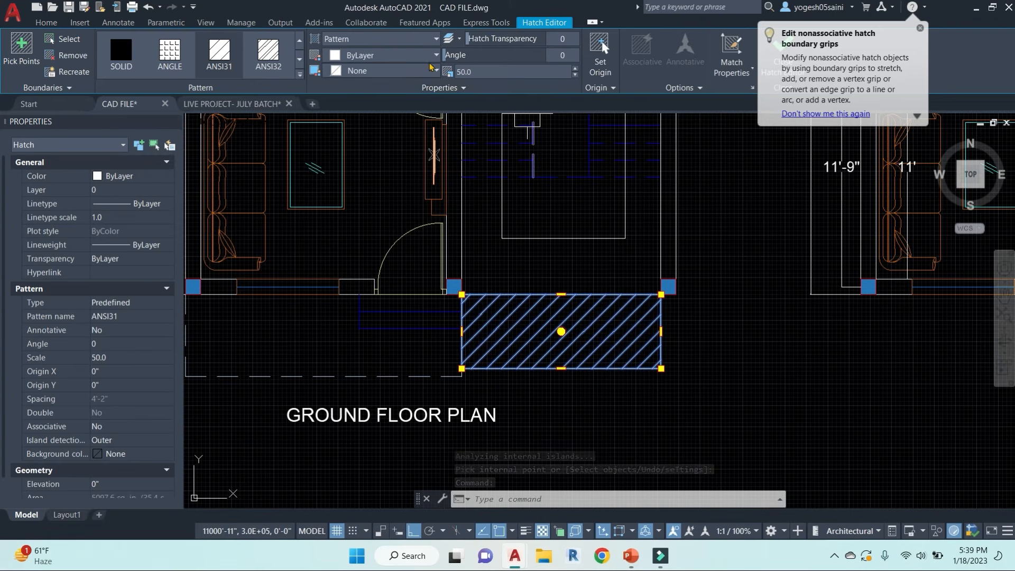
pyautogui.click(473, 55)
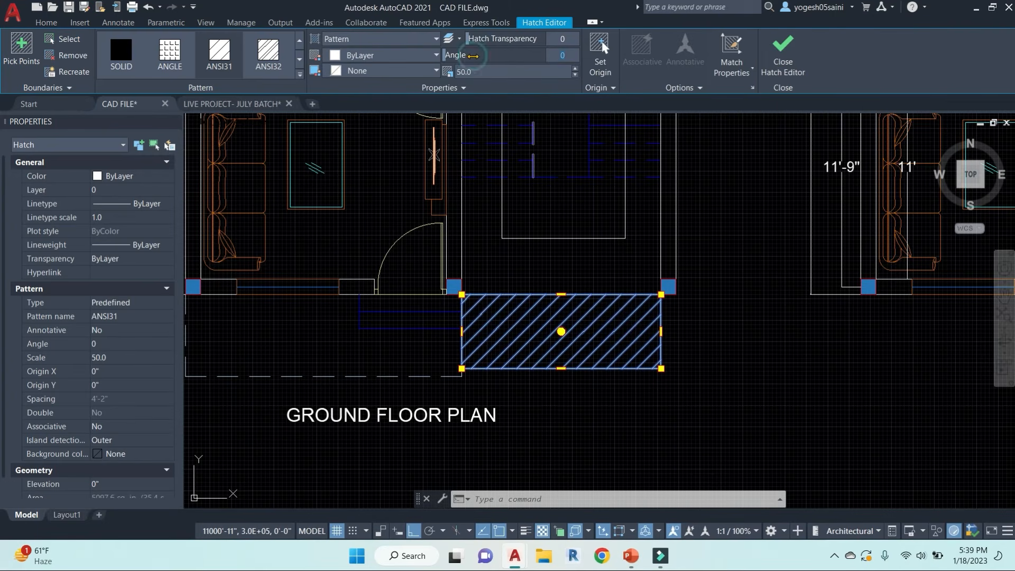
pyautogui.write('45')
pyautogui.press('Return')
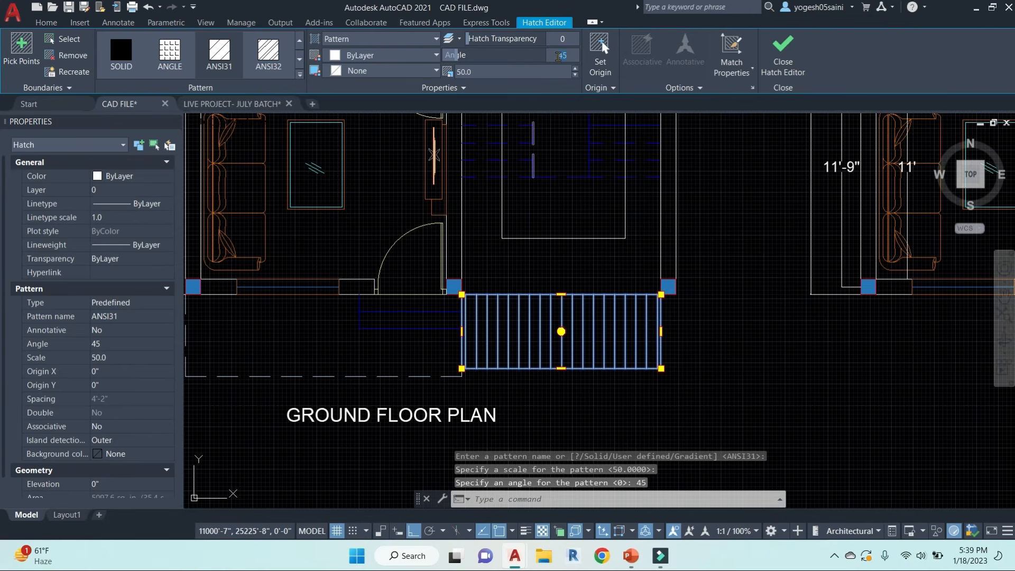
# Step: Set the front rectangle's hatch angle to 135 and its scale to 40
pyautogui.click(558, 56)
pyautogui.write('135')
pyautogui.press('Return')
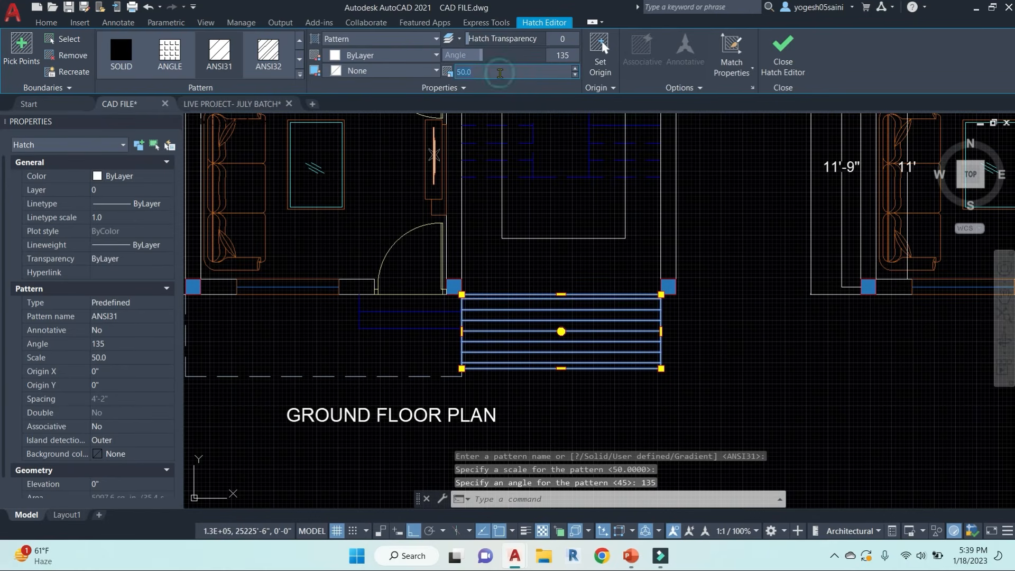
pyautogui.click(500, 73)
pyautogui.write('40')
pyautogui.press('Return')
pyautogui.press('Escape')
pyautogui.press('Escape')
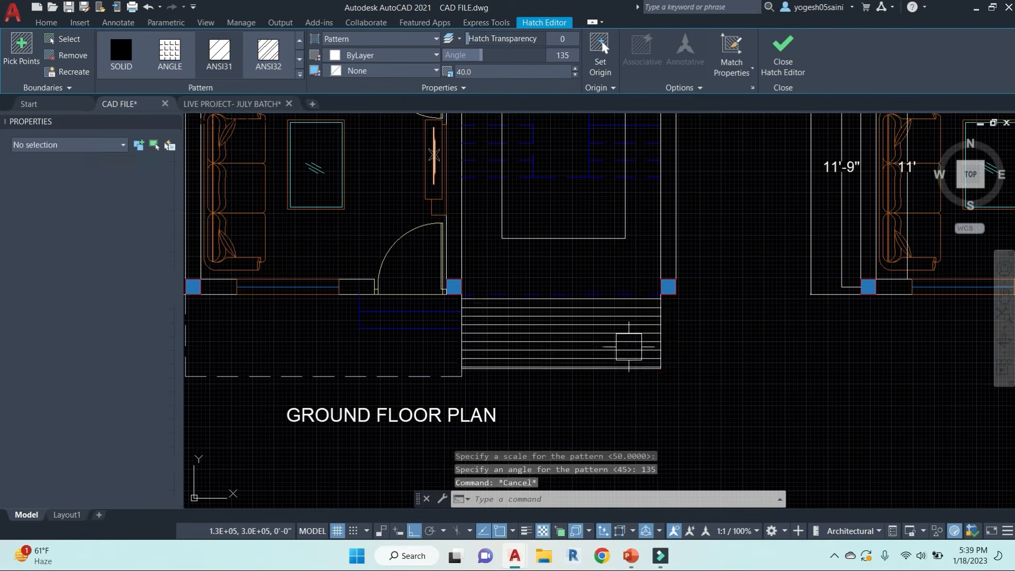
# Step: Change the front rectangle's hatch color to 173,221,247
pyautogui.click(593, 332)
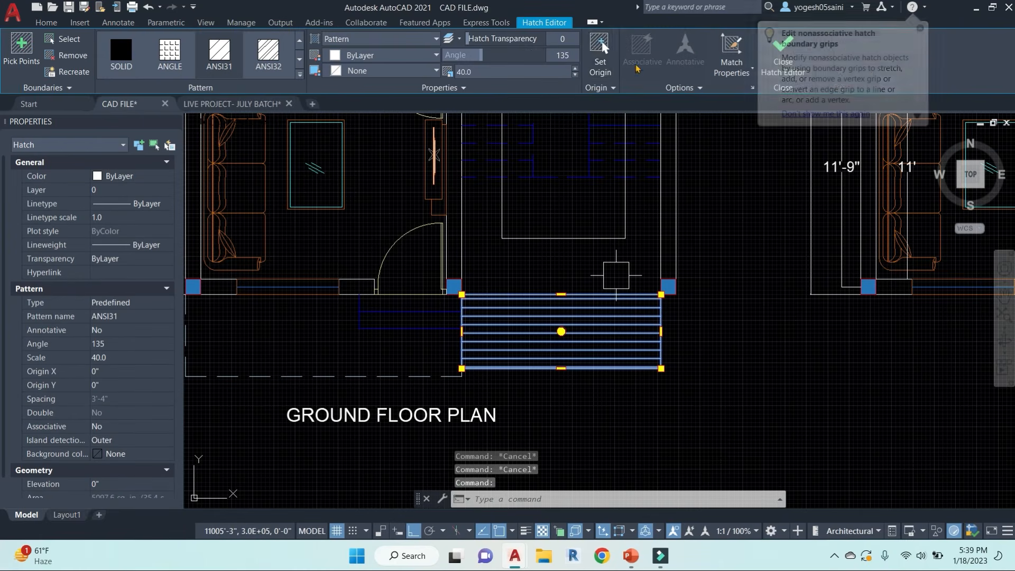
pyautogui.click(388, 56)
pyautogui.click(413, 162)
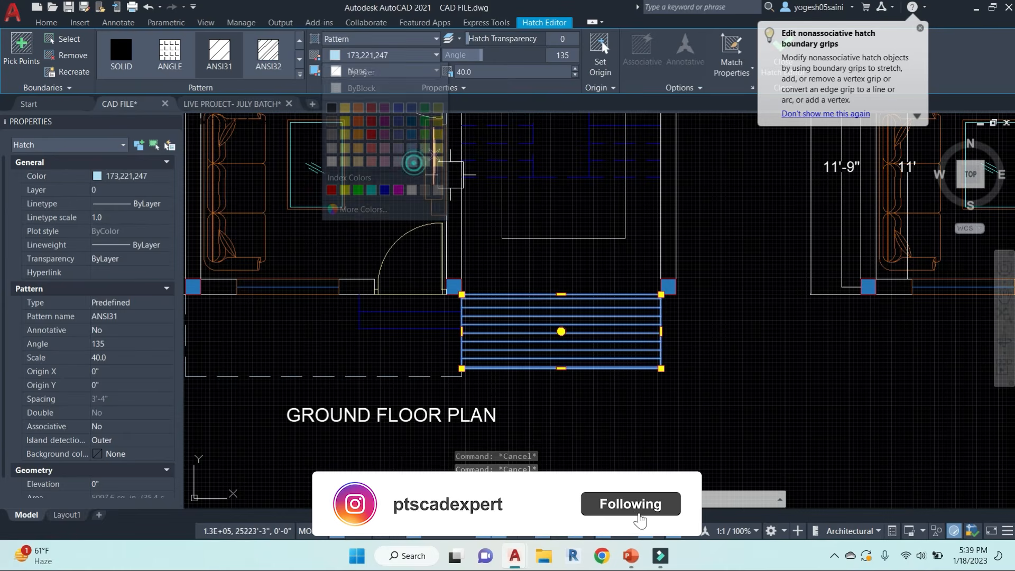
pyautogui.press('Escape')
# Step: Draw a vertical arrow shaft up the middle of the hatched rectangle from its front edge, ending in a short diagonal arrowhead stroke
pyautogui.write('l')
pyautogui.press('Return')
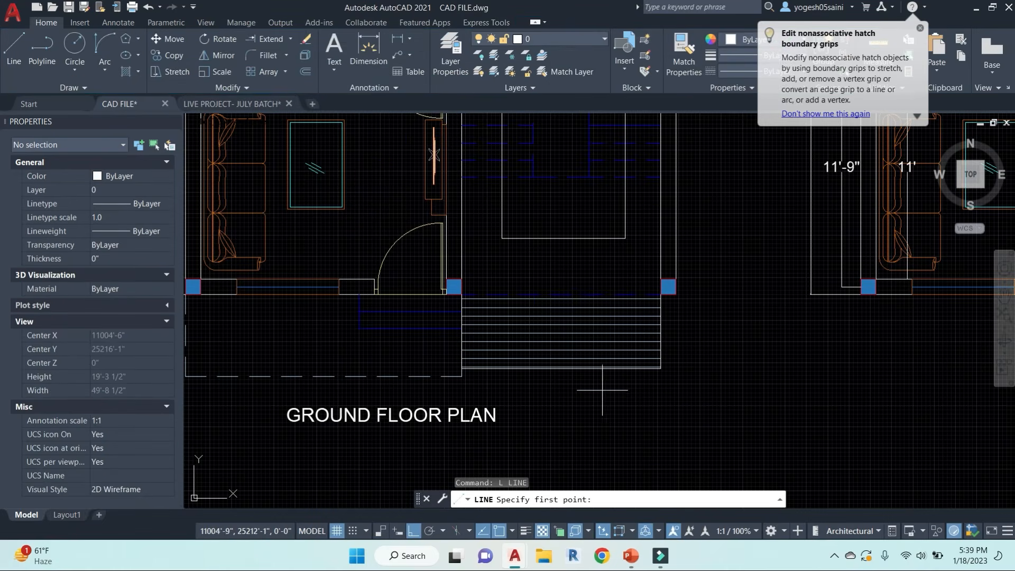
pyautogui.click(560, 366)
pyautogui.scroll(6, 561, 311)
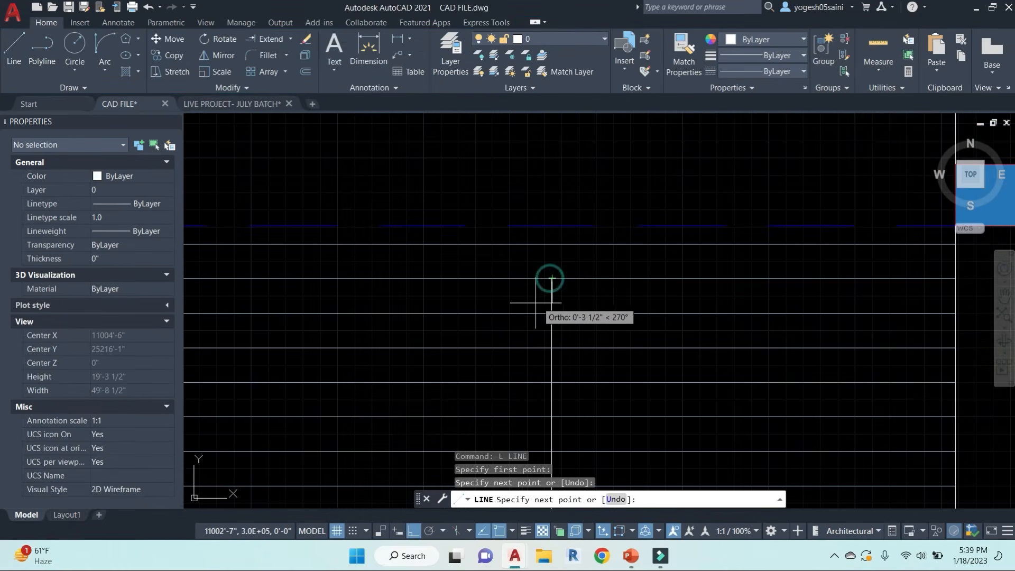
pyautogui.press('F8')
pyautogui.click(522, 305)
pyautogui.press('Escape')
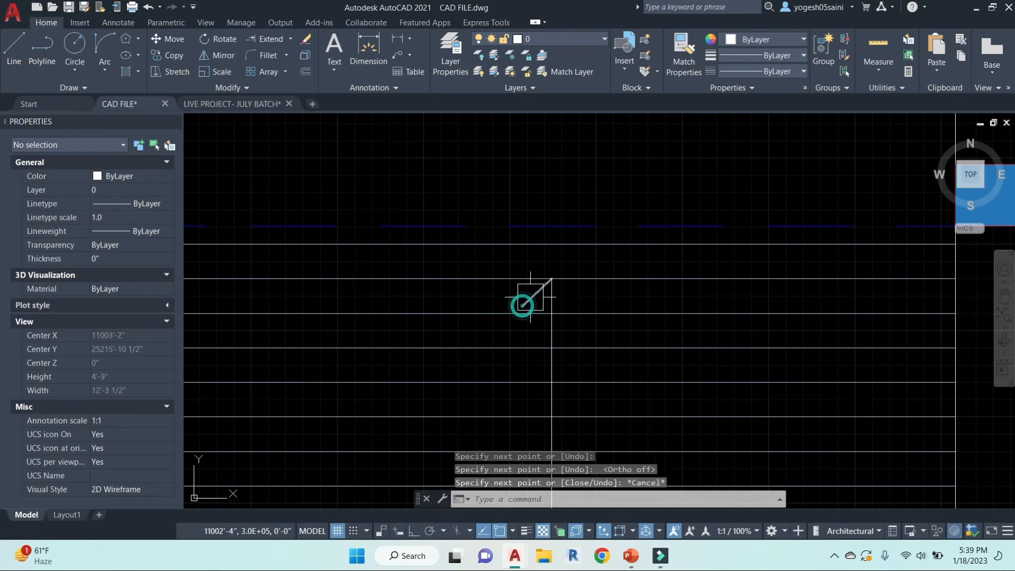
# Step: Mirror the diagonal arrowhead stroke about the vertical shaft, keeping the original
pyautogui.click(528, 299)
pyautogui.write('mi')
pyautogui.press('Return')
pyautogui.click(552, 278)
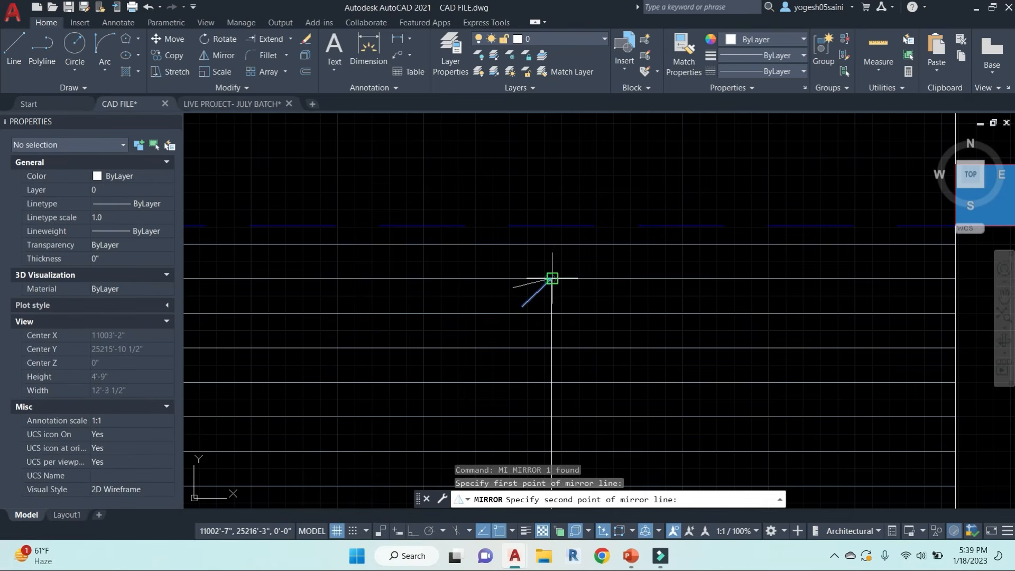
pyautogui.click(551, 312)
pyautogui.press('Return')
pyautogui.scroll(-7, 552, 312)
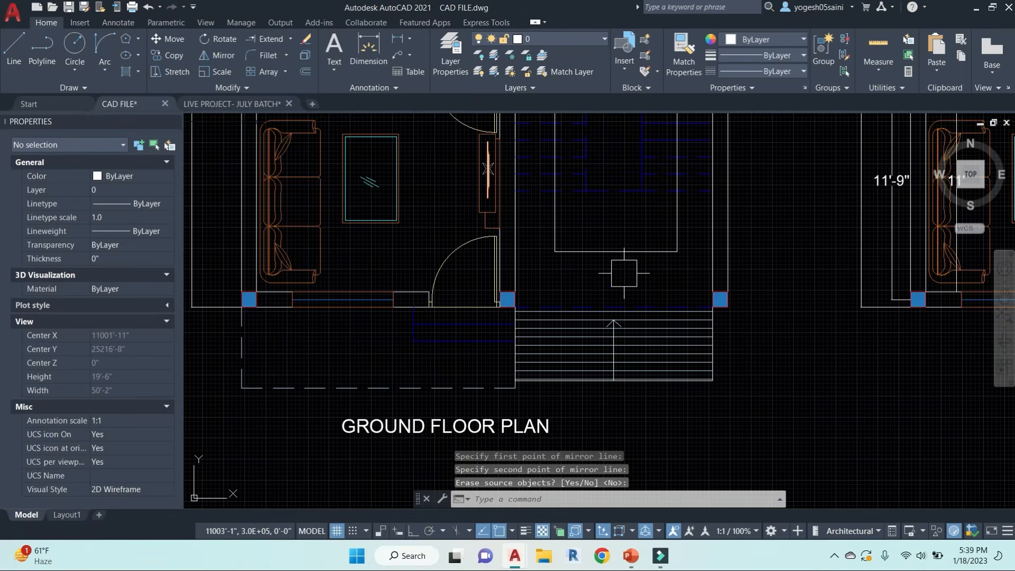
pyautogui.scroll(-3, 656, 337)
pyautogui.moveTo(640, 314); pyautogui.dragTo(565, 365, button='middle')
pyautogui.moveTo(768, 335); pyautogui.dragTo(720, 354, button='middle')
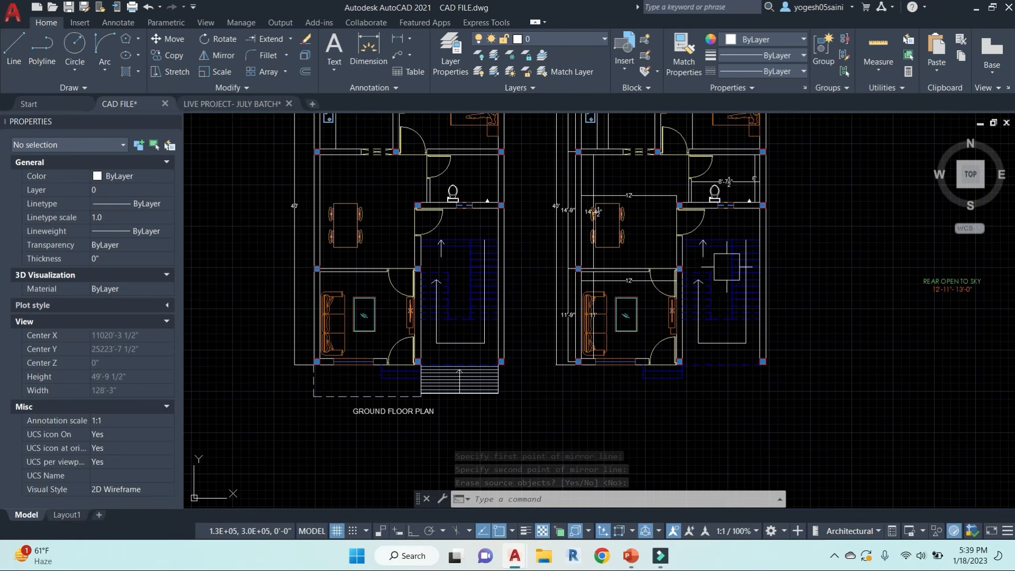